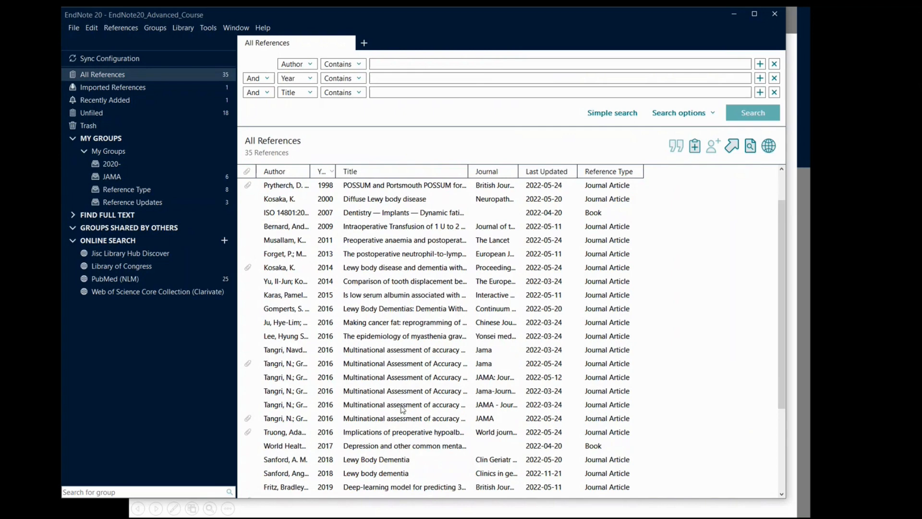
- Add the 2020 and 2021 references, except the thesis, from All References to the 2020- group
scroll(403, 411, "down", 3)
left_click(325, 486)
left_click(325, 473, "ctrl")
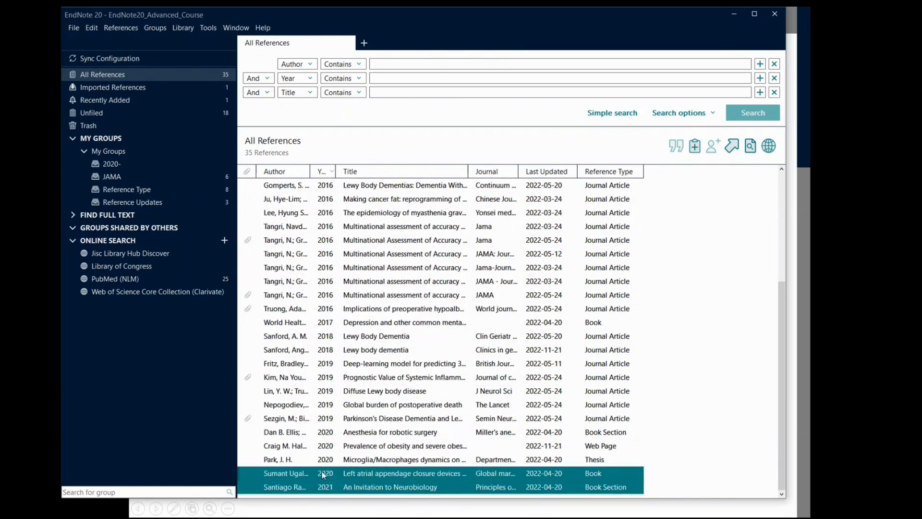
left_click(330, 432, "ctrl")
left_click(326, 448, "ctrl")
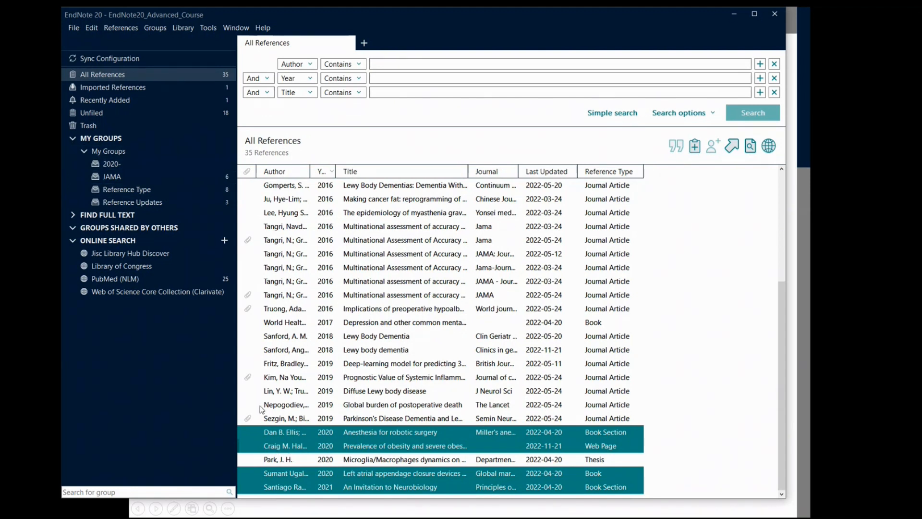
left_click_drag(272, 438, 206, 161)
- Look at the group options for adding the selected references and open the 2020- group to check its contents
right_click(374, 436)
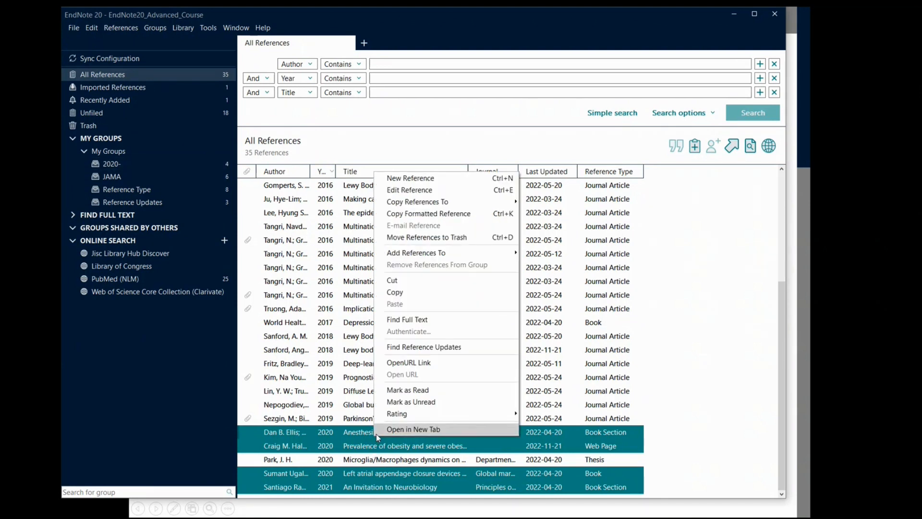
mouse_move(499, 250)
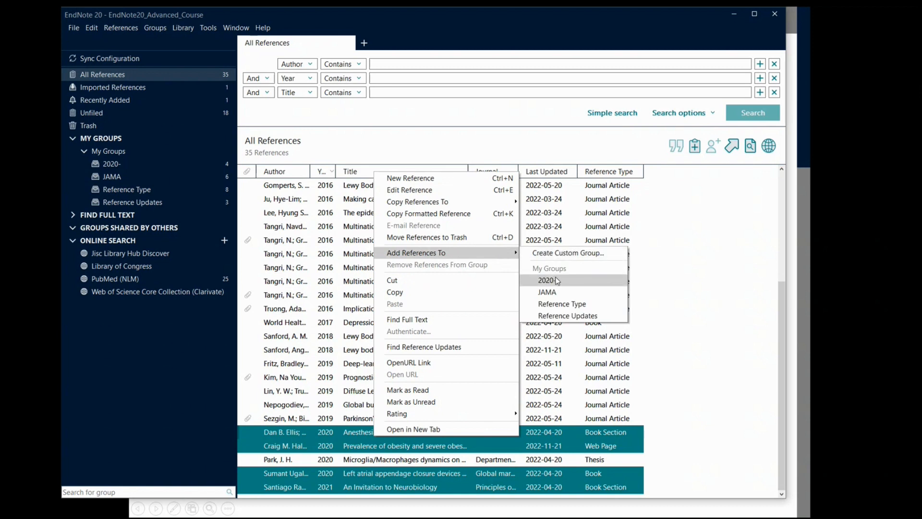
left_click(556, 281)
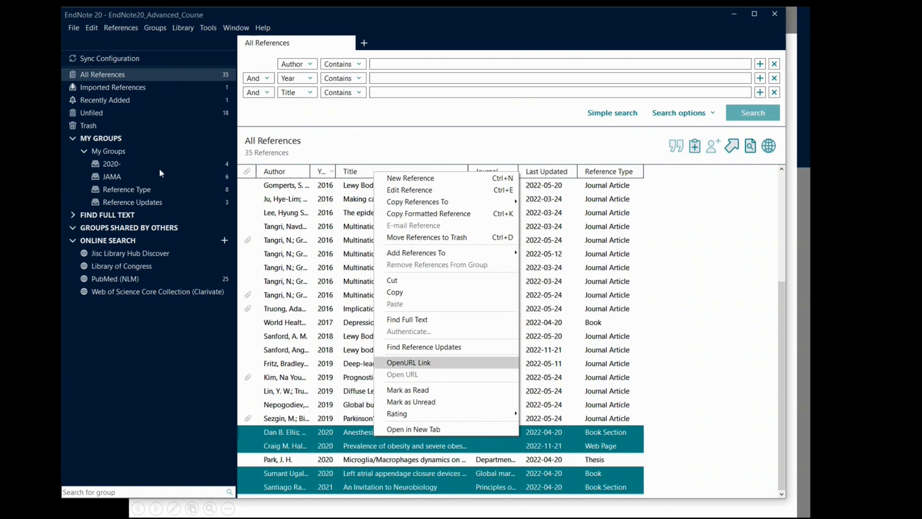
left_click(154, 164)
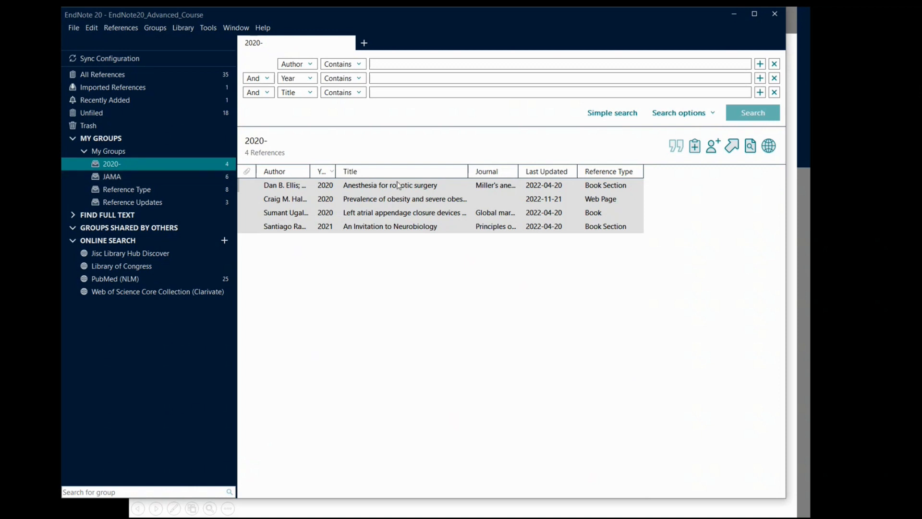
key("alt+Tab")
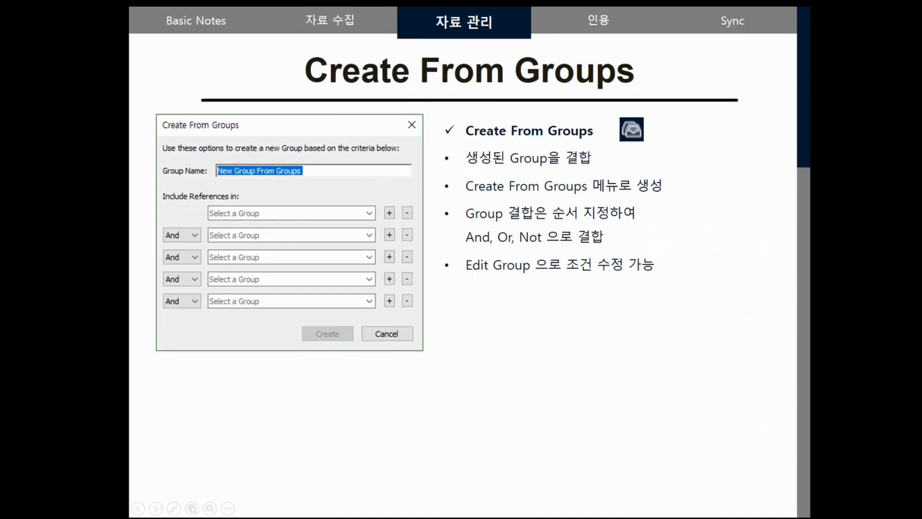
key("alt+Tab")
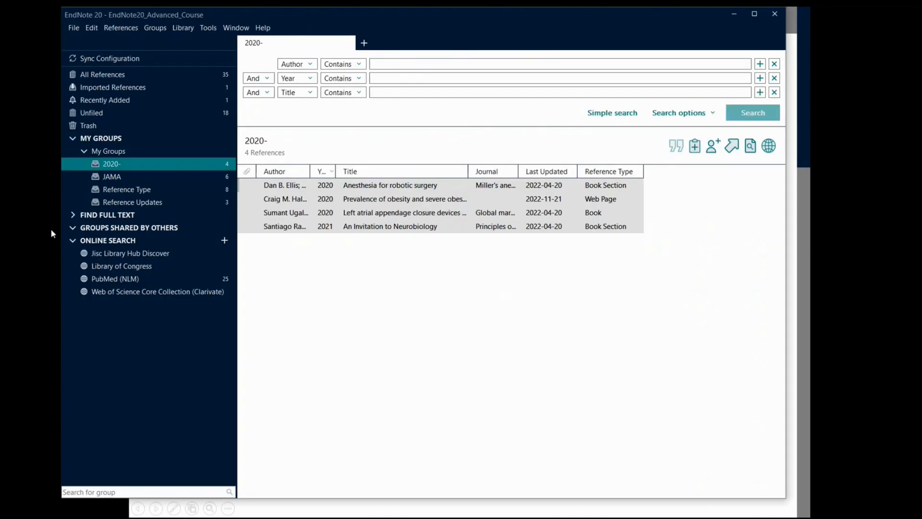
- Start a new smart group in My Groups and name it "2020- Smart"
right_click(131, 162)
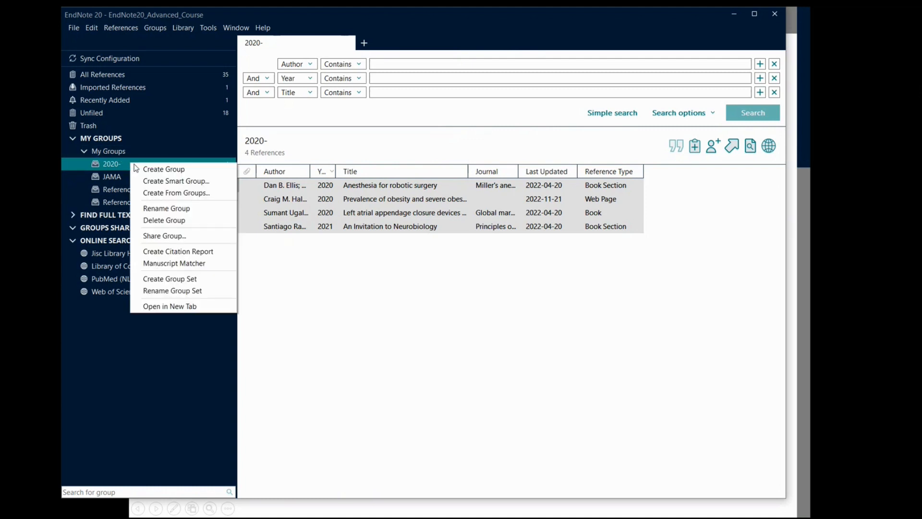
left_click(168, 184)
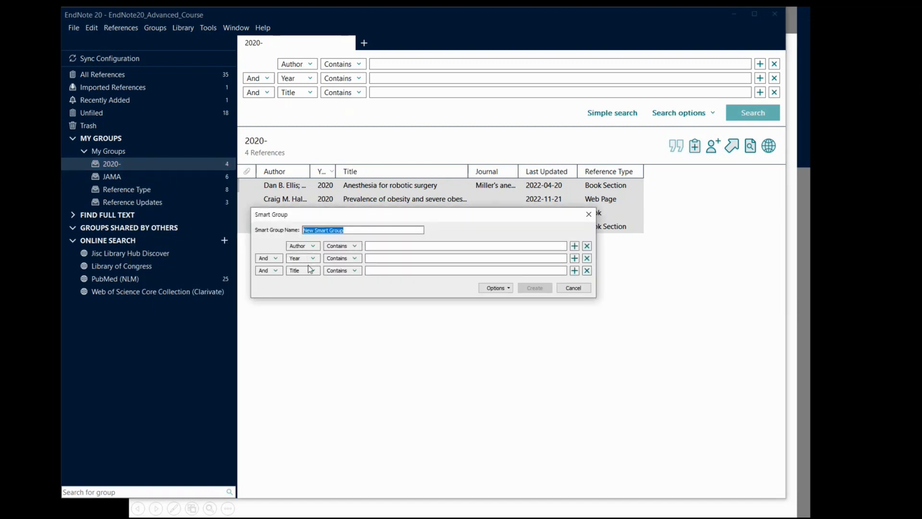
type("2020-")
type(" Smn")
type("art")
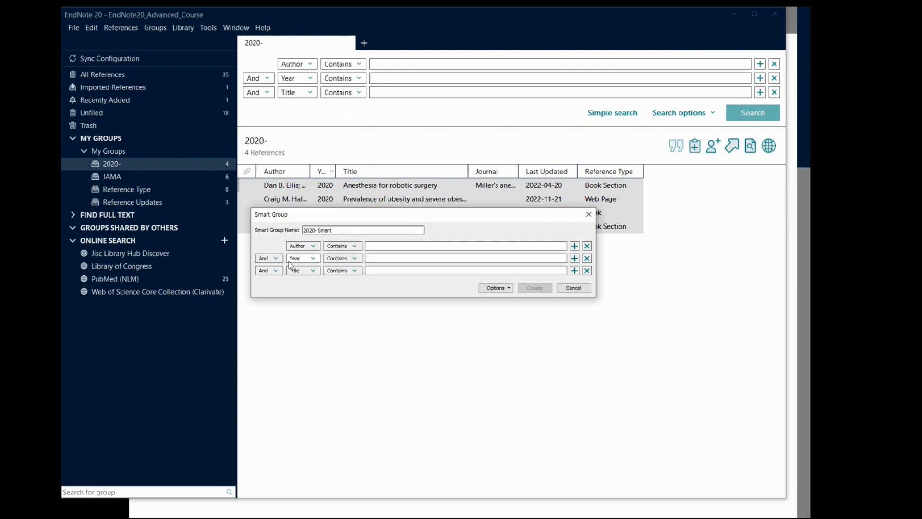
- Set the smart group's Year condition to "Is greater than or equal to" 2020 and create the group
left_click(355, 258)
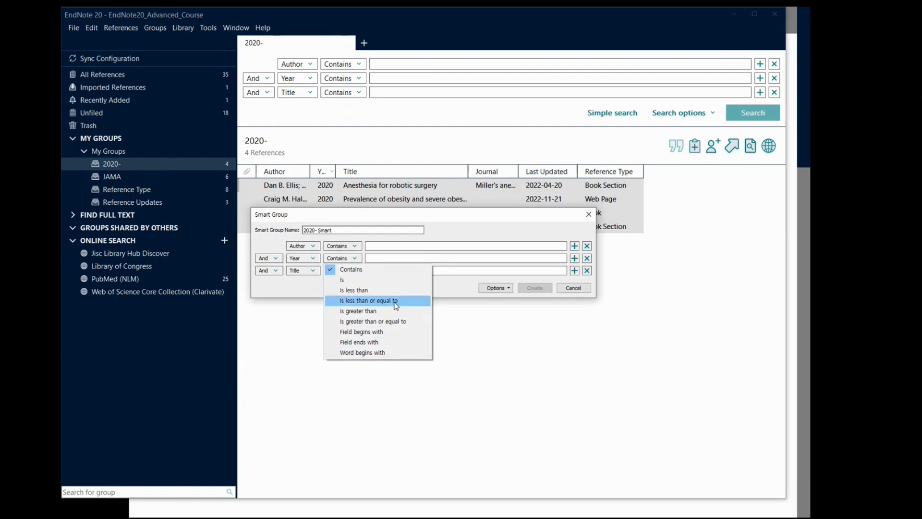
left_click(393, 327)
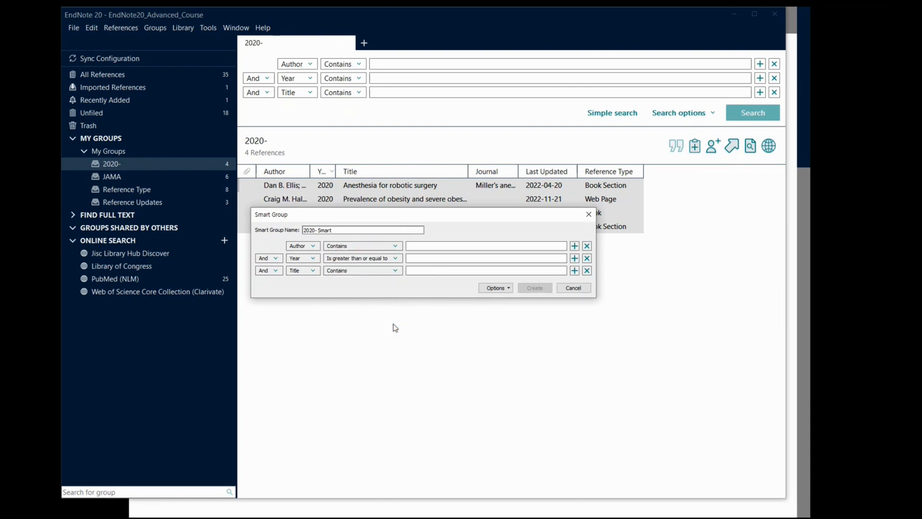
left_click(416, 246)
left_click(419, 258)
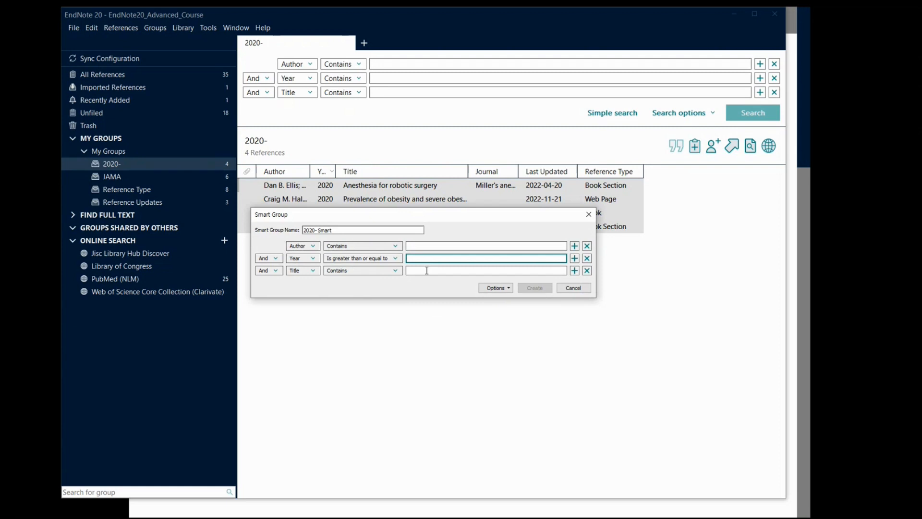
type("2020")
left_click(535, 288)
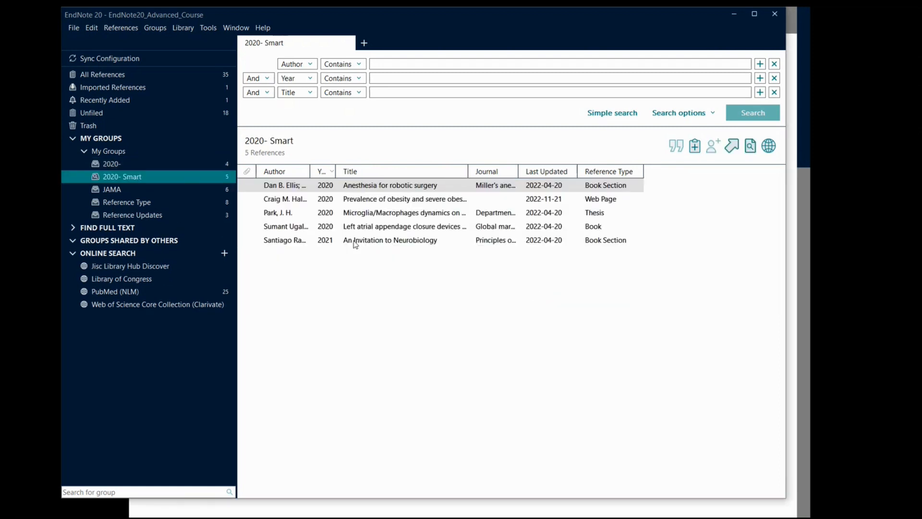
- Compare the references in the 2020- group with those in the 2020- Smart group
left_click(224, 166)
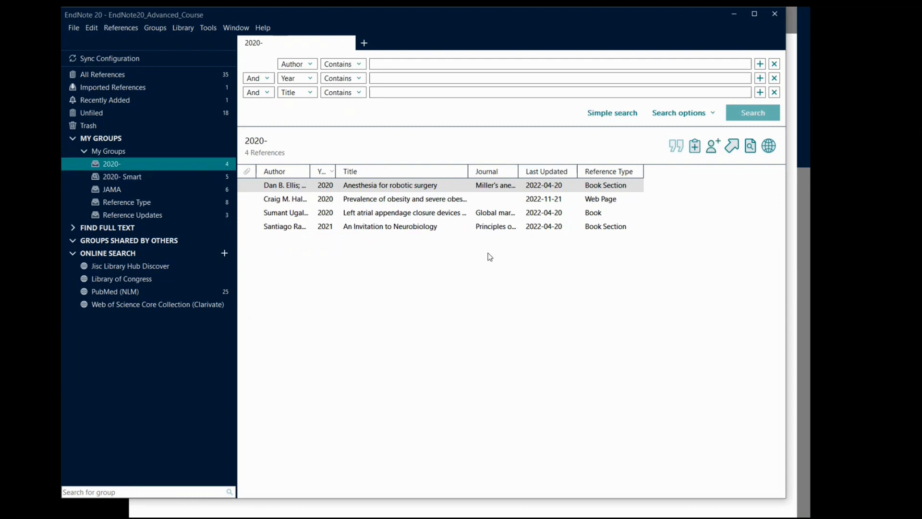
left_click(229, 180)
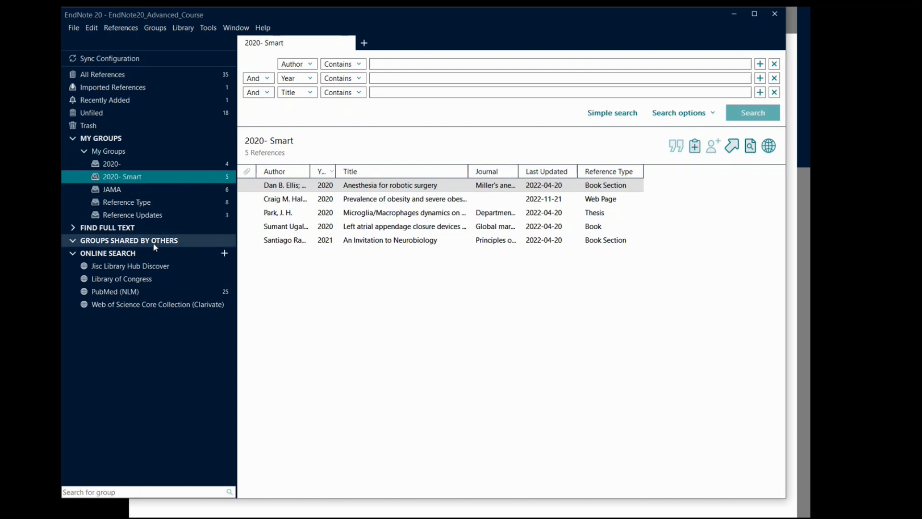
left_click(136, 166)
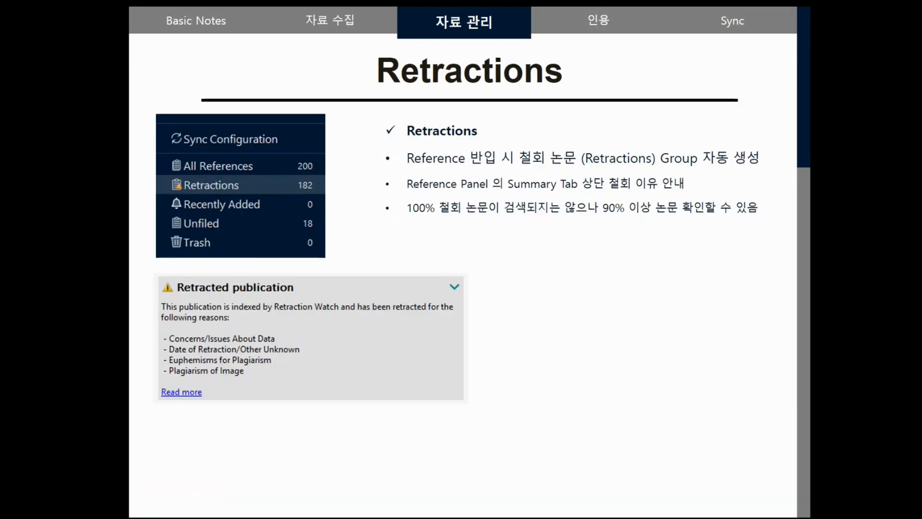
key("Right")
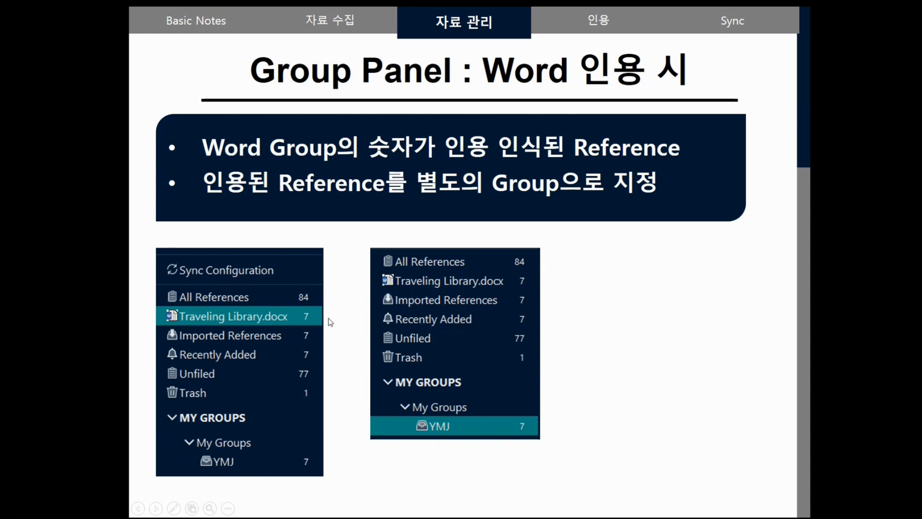
left_click(479, 423)
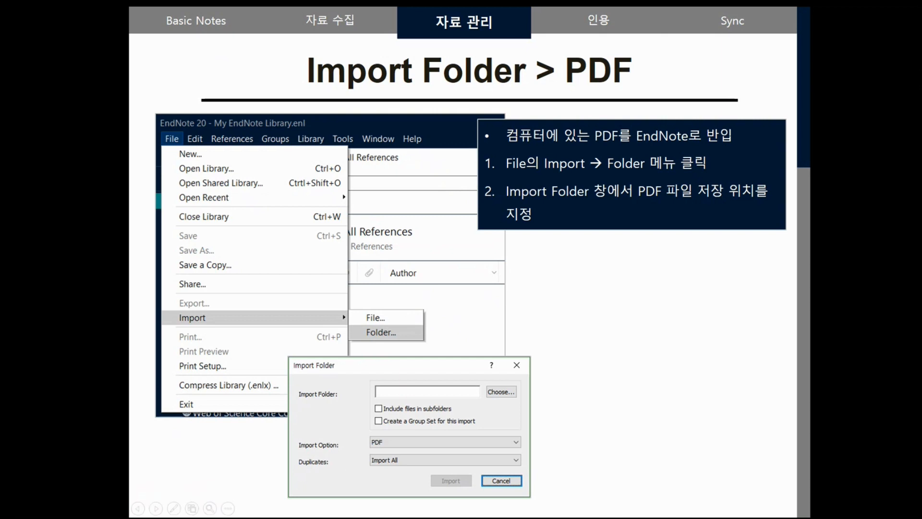
- Switch to File Explorer and review the PDF files in the pdf folder inside the Advanced folder
key("alt+Tab")
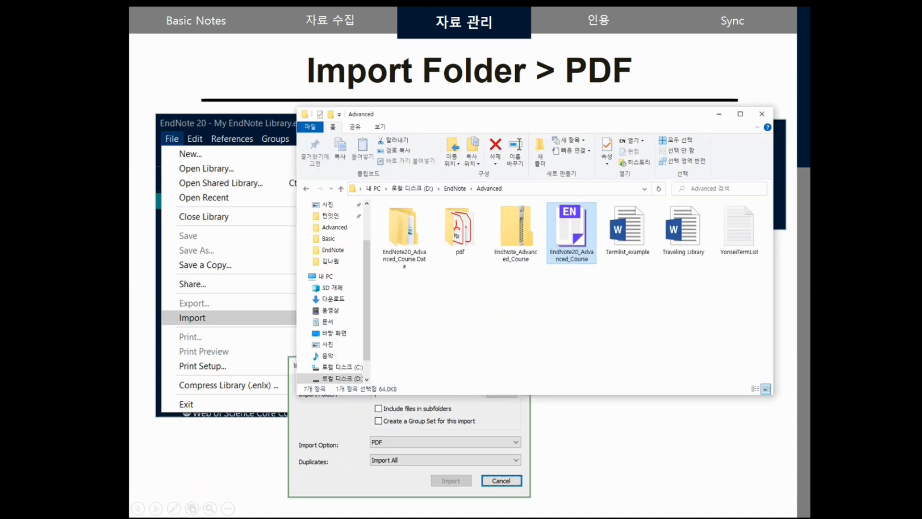
left_click_drag(447, 118, 406, 90)
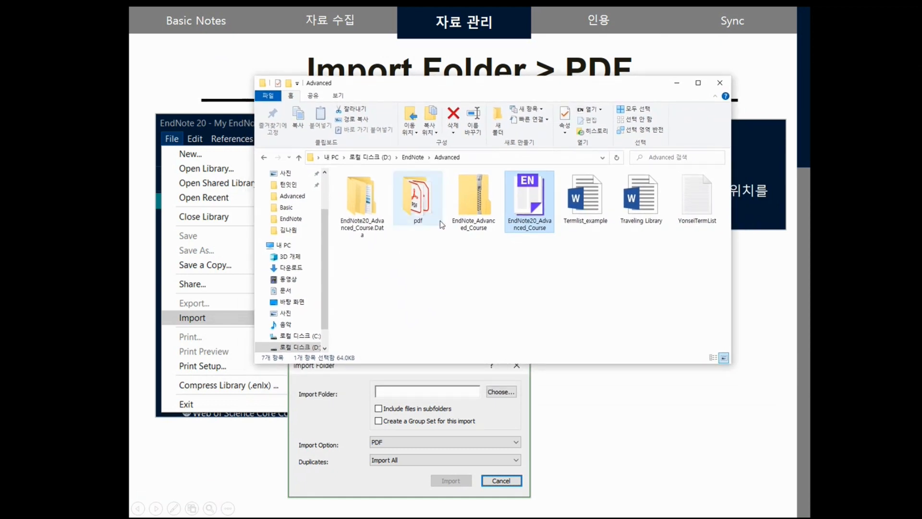
double_click(424, 197)
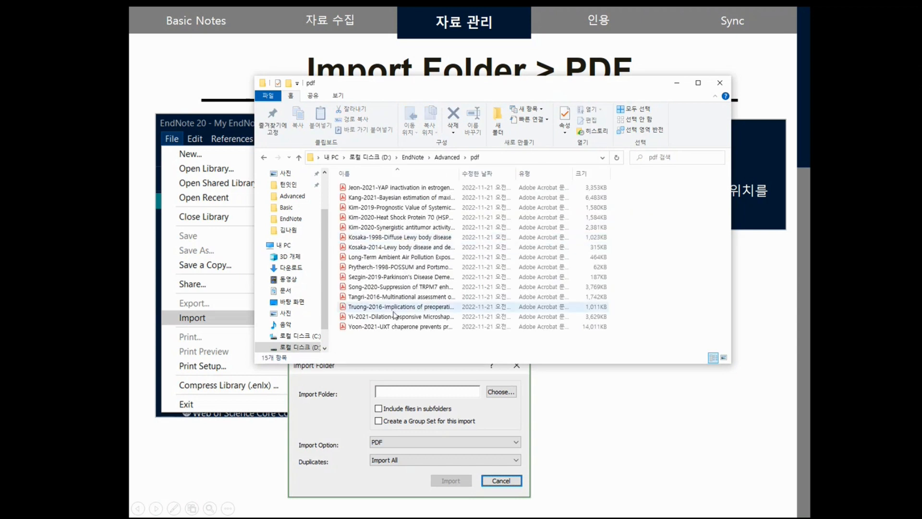
key("ctrl+a")
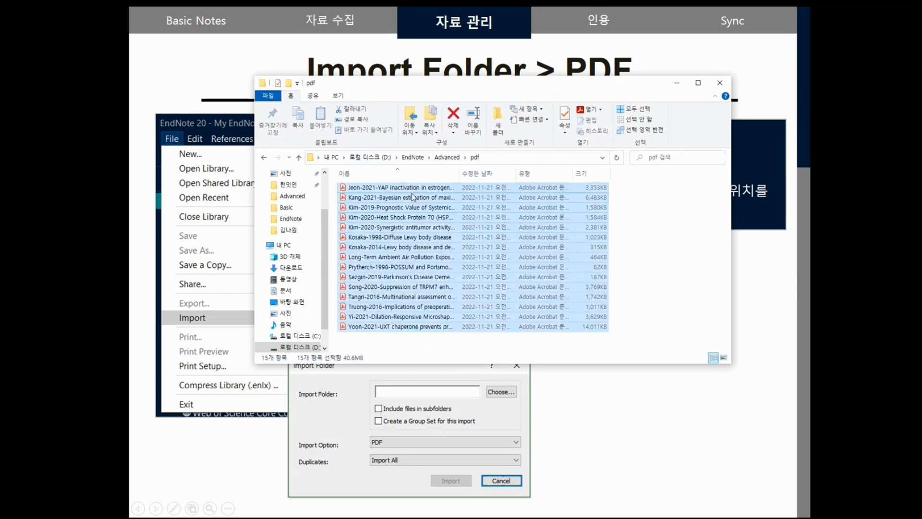
left_click(448, 160)
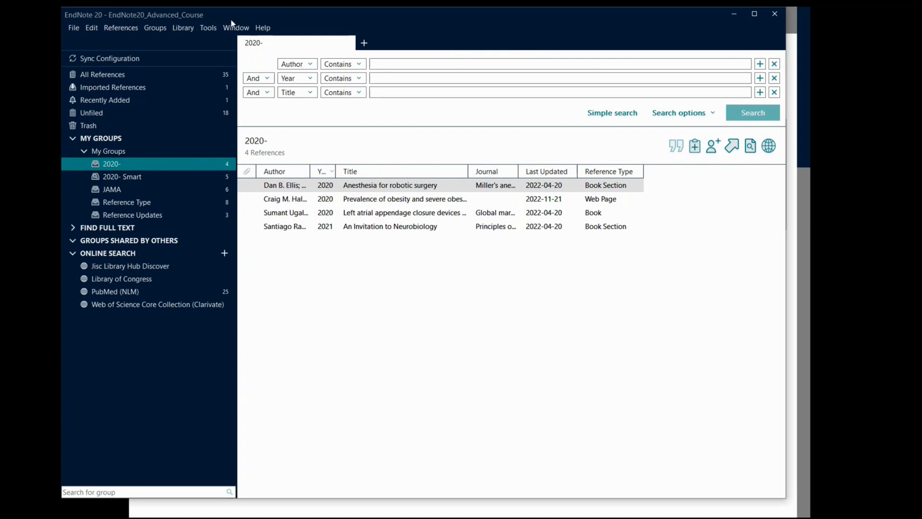
- Start a folder import in EndNote and choose D:\EndNote\Advanced\pdf as the import folder
left_click_drag(232, 23, 222, 61)
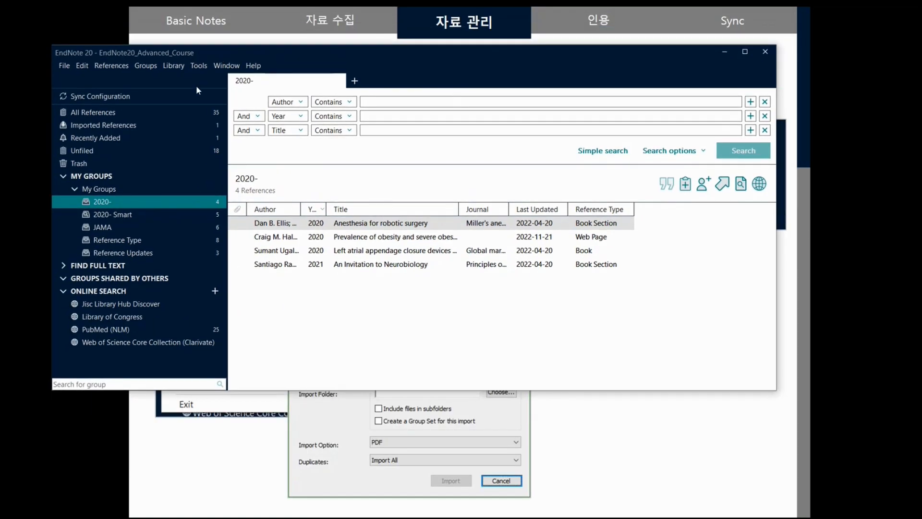
left_click(65, 66)
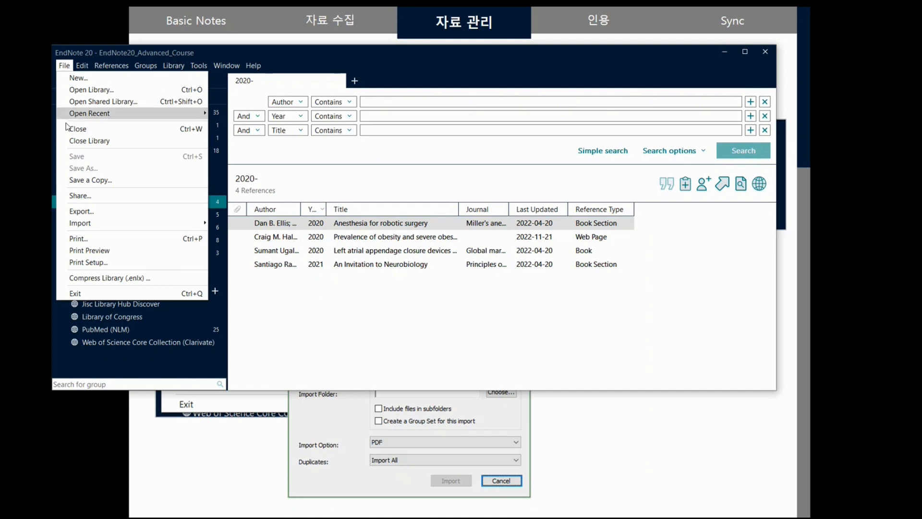
mouse_move(94, 232)
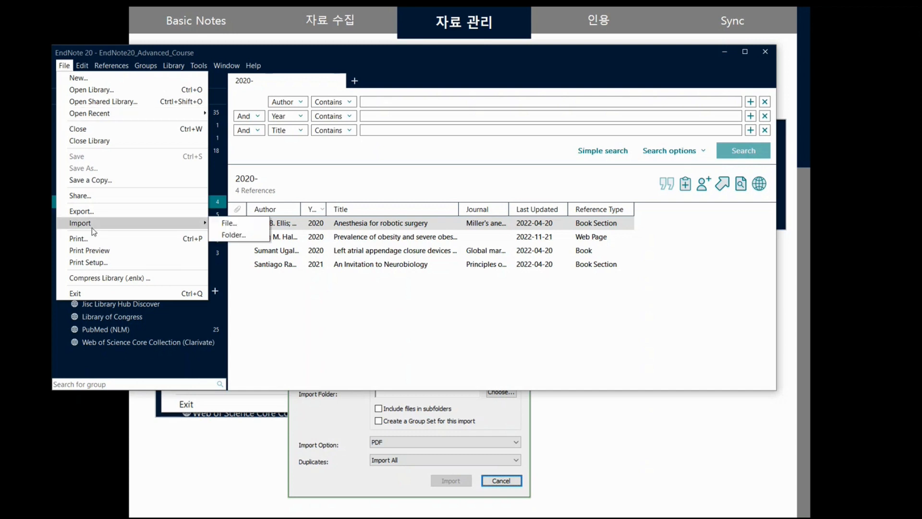
left_click(237, 237)
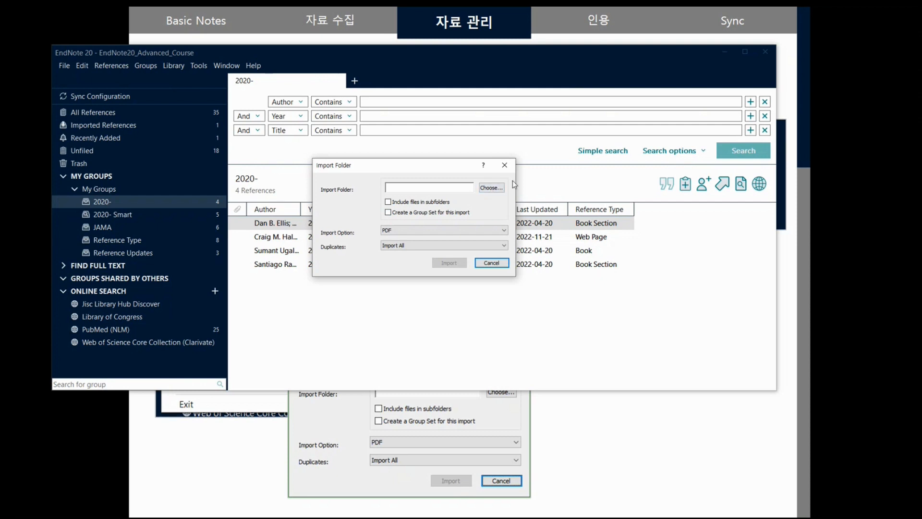
left_click(495, 188)
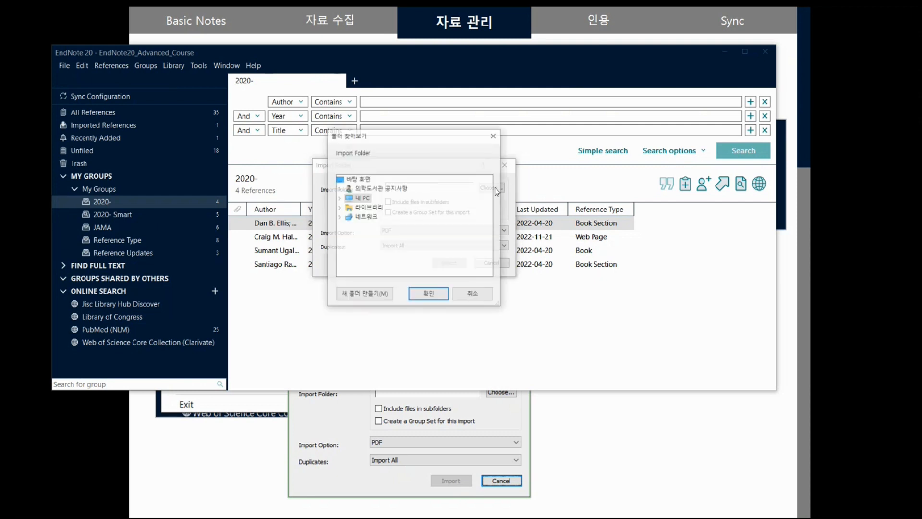
left_click(339, 197)
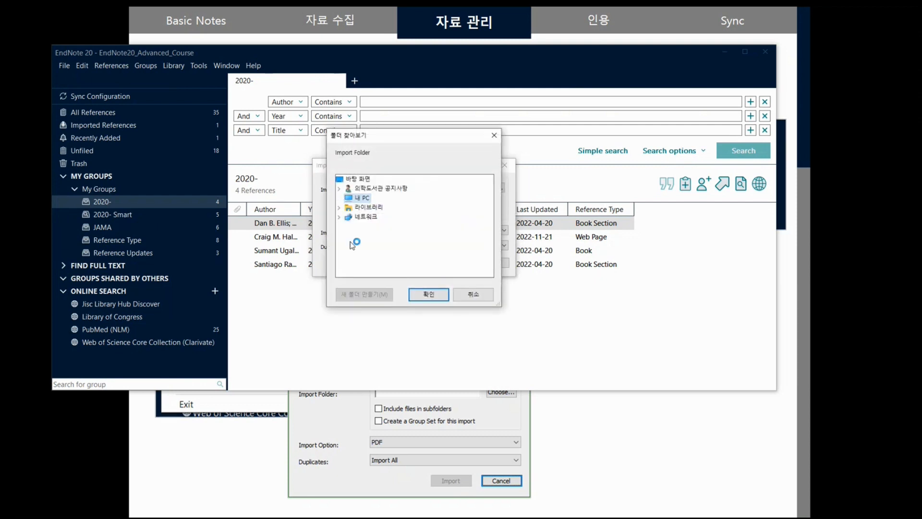
scroll(376, 257, "down", 1)
left_click(348, 245)
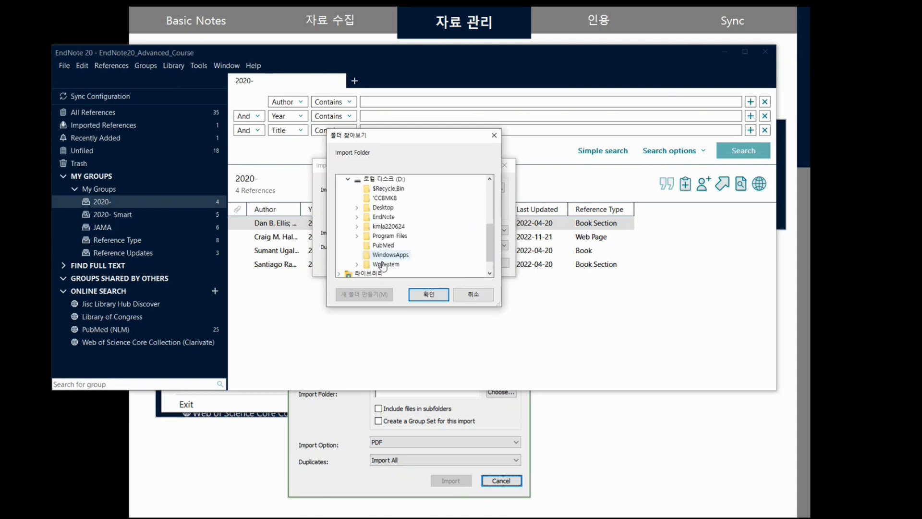
left_click(357, 217)
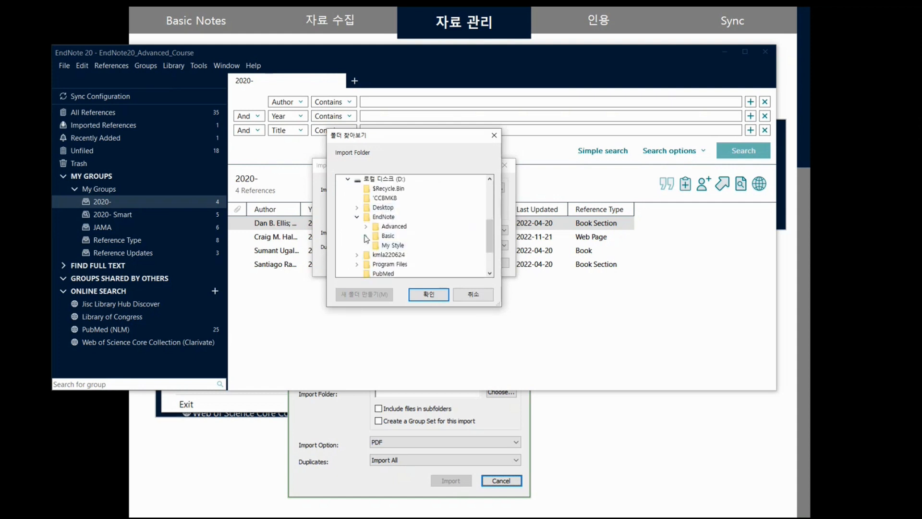
left_click(366, 227)
left_click(394, 245)
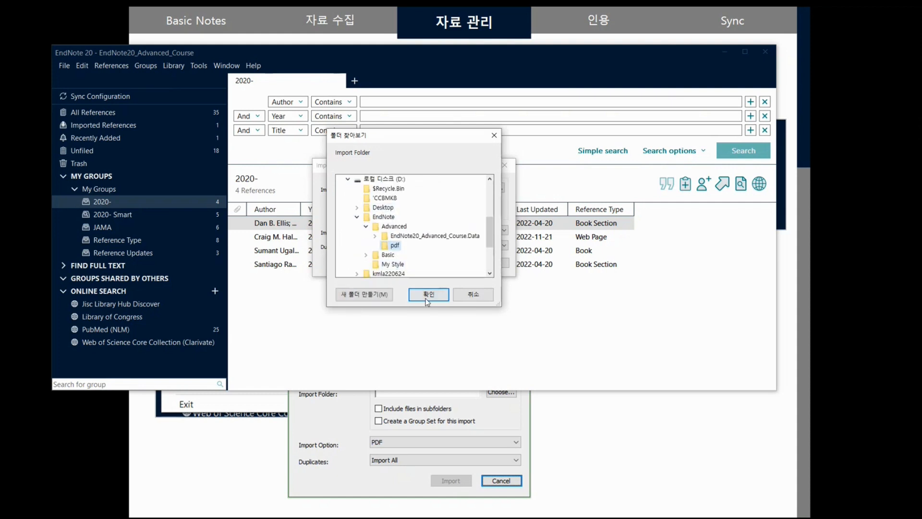
left_click(427, 295)
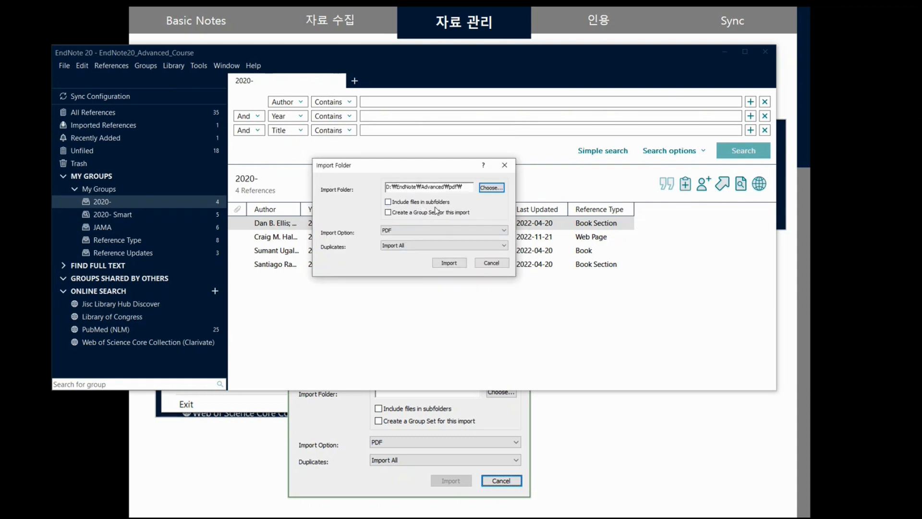
- Include files in subfolders, create a group set for the import, and import the folder's PDFs
left_click(389, 202)
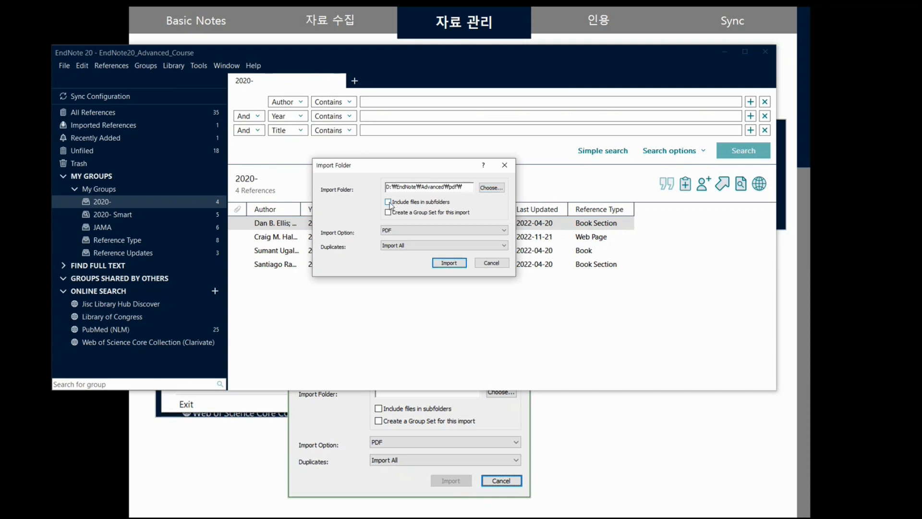
left_click(389, 203)
left_click(388, 213)
left_click(448, 264)
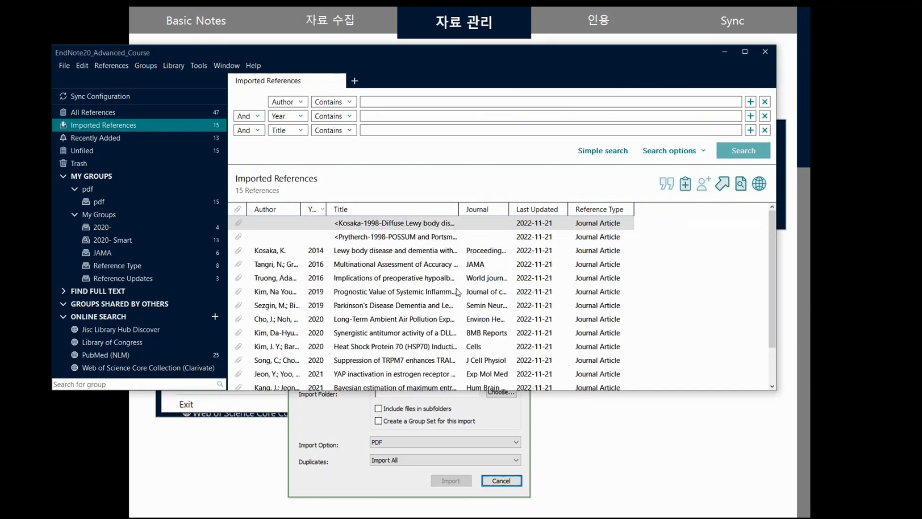
- Open the imported reference for the 1998 "Diffuse Lewy body disease" PDF and examine its summary and editable fields
scroll(446, 368, "down", 1)
scroll(439, 363, "up", 1)
left_click(394, 237)
left_click(401, 224)
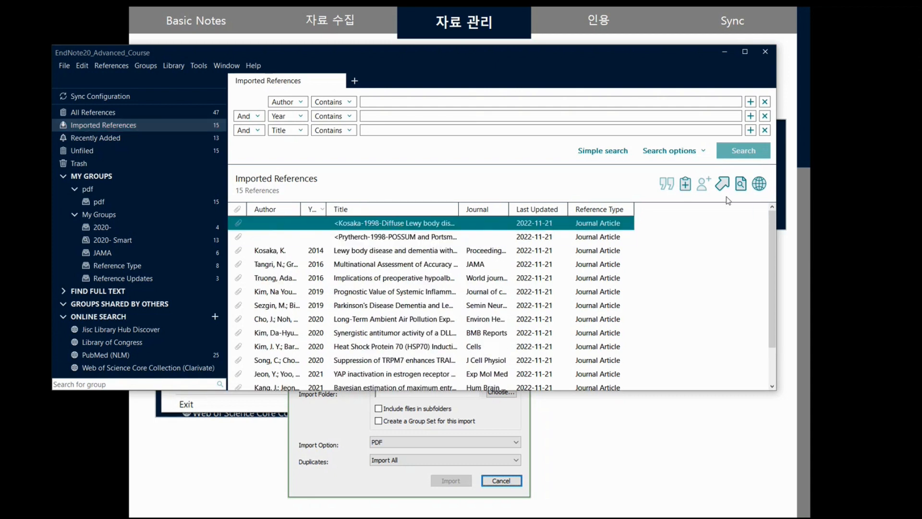
double_click(515, 222)
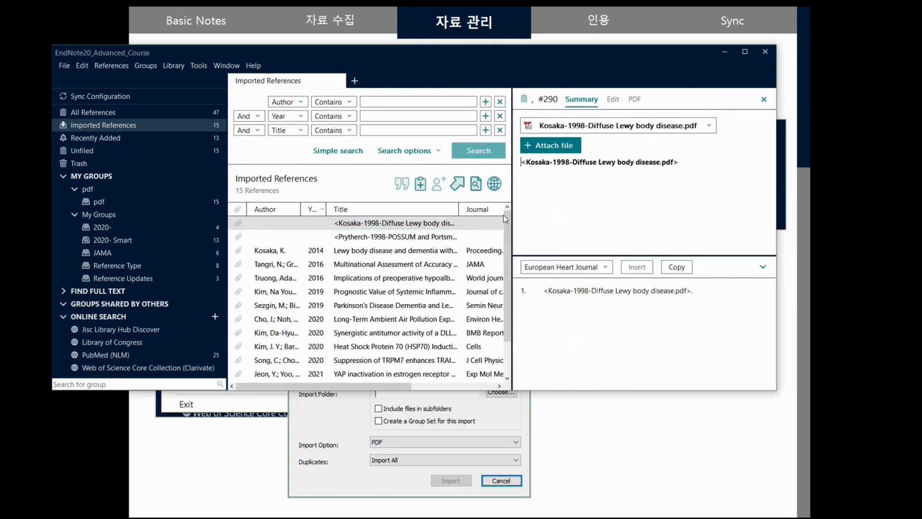
left_click(612, 100)
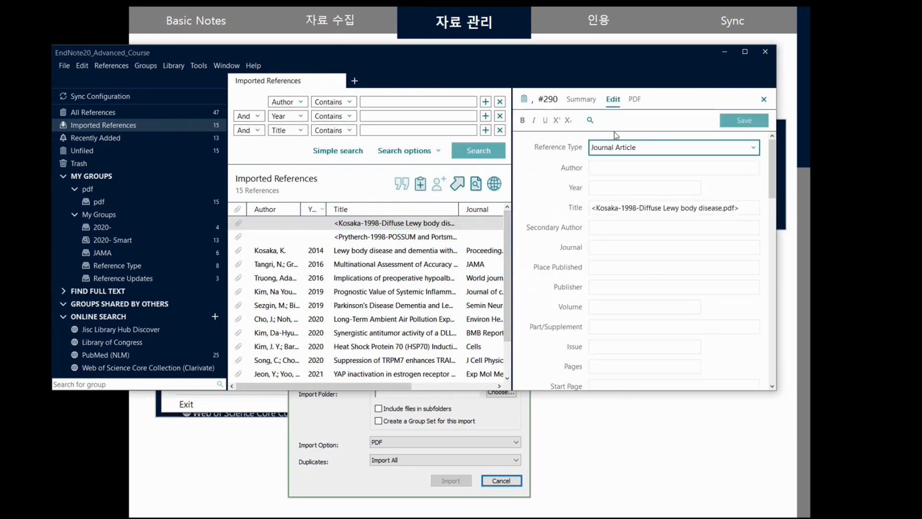
- Examine the PDF attached to the "Diffuse Lewy body disease" reference and select passages on its first page
left_click(635, 99)
left_click_drag(672, 253, 694, 300)
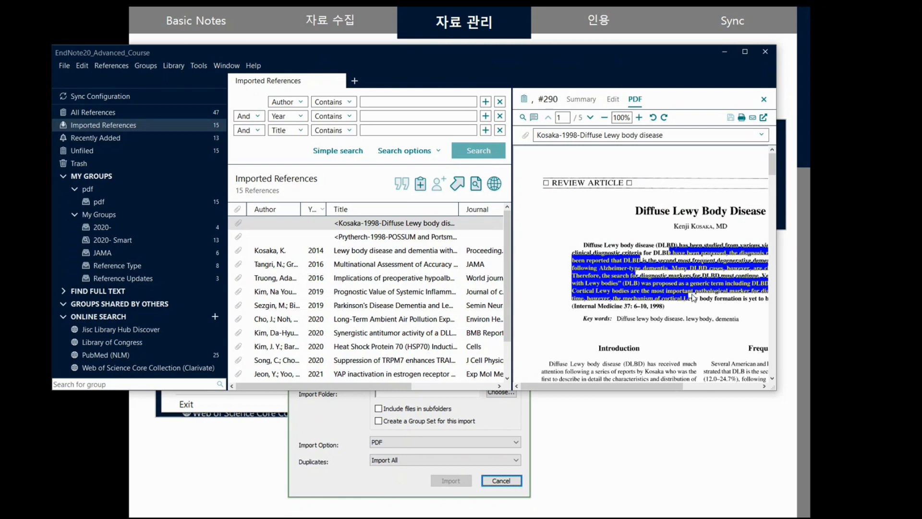
left_click_drag(644, 221, 695, 249)
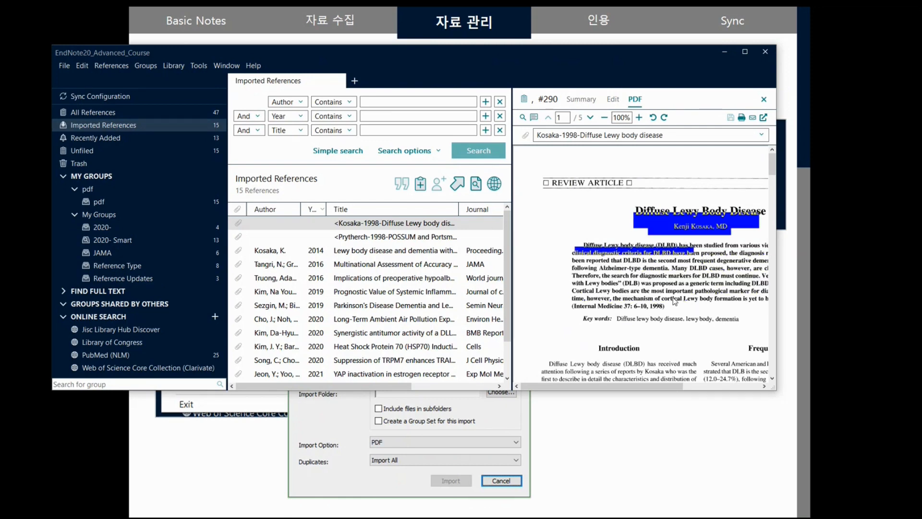
scroll(675, 324, "down", 1)
scroll(676, 327, "down", 3)
left_click_drag(611, 271, 672, 338)
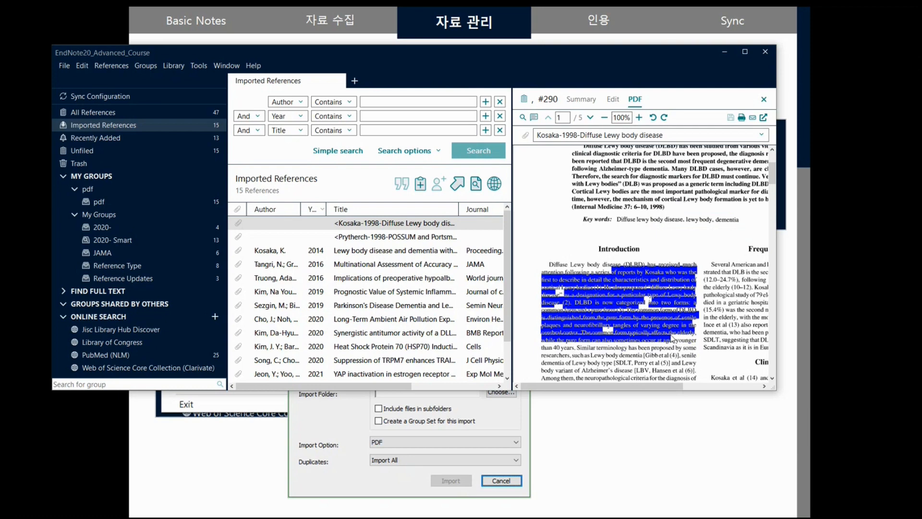
scroll(672, 338, "down", 3)
scroll(673, 338, "up", 4)
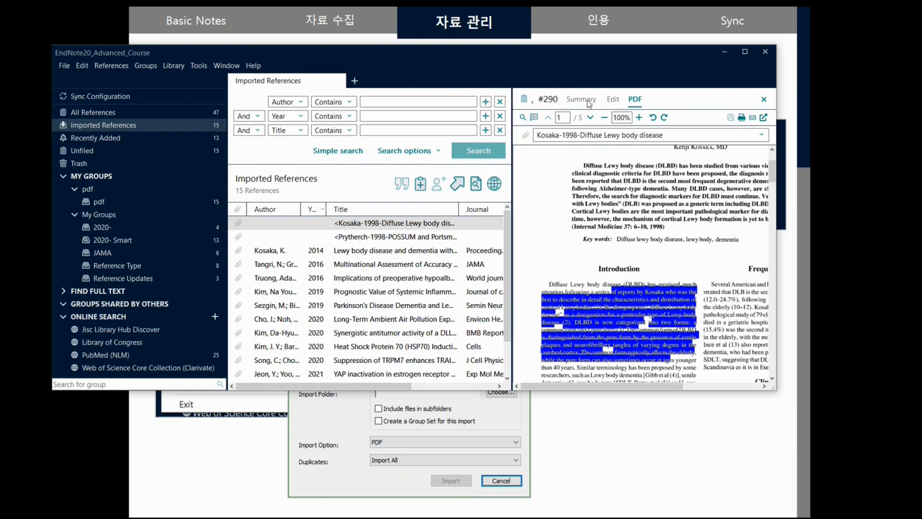
- Examine the PDF and editable fields of the "POSSUM and Portsmouth POSSUM" reference, selecting part of the article title in the PDF
left_click(422, 238)
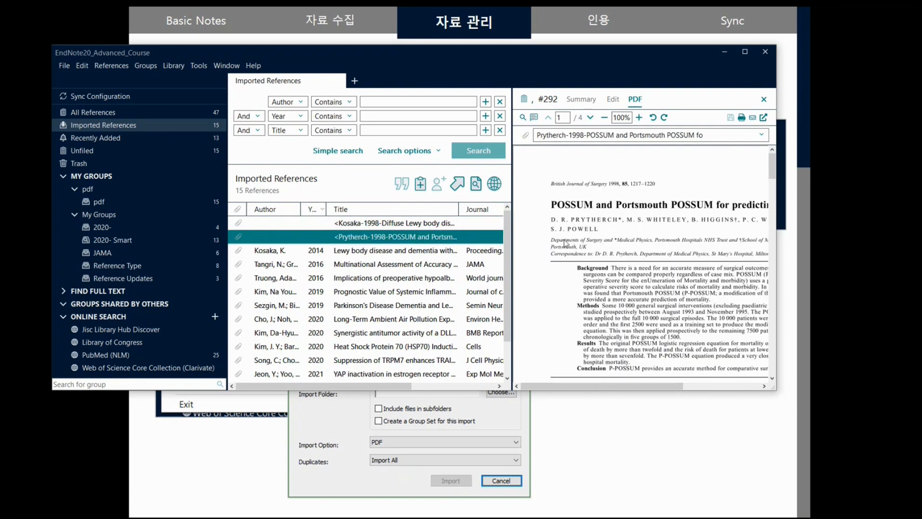
left_click_drag(625, 240, 699, 313)
scroll(622, 289, "down", 6)
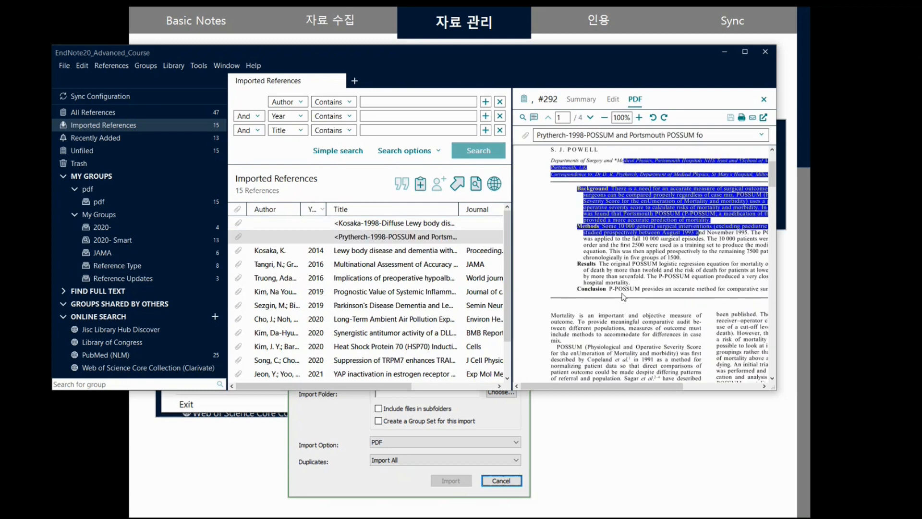
scroll(622, 296, "up", 5)
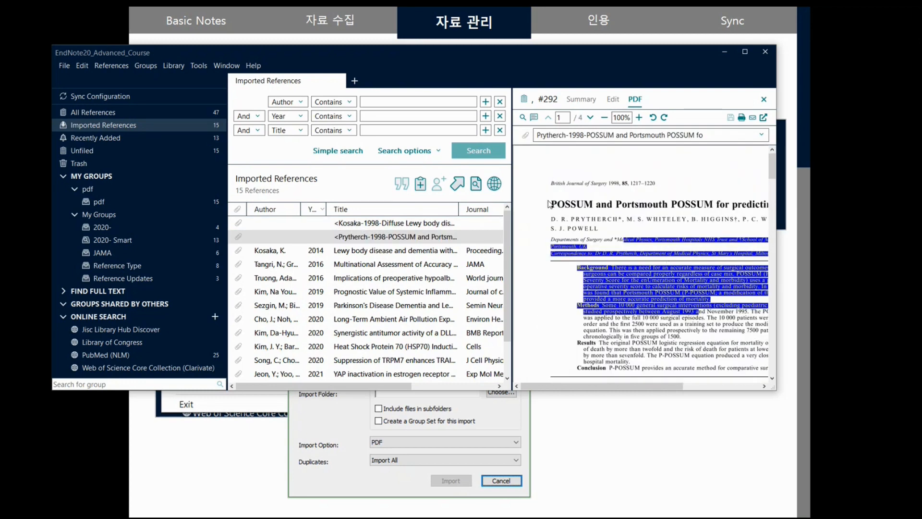
left_click_drag(550, 205, 646, 205)
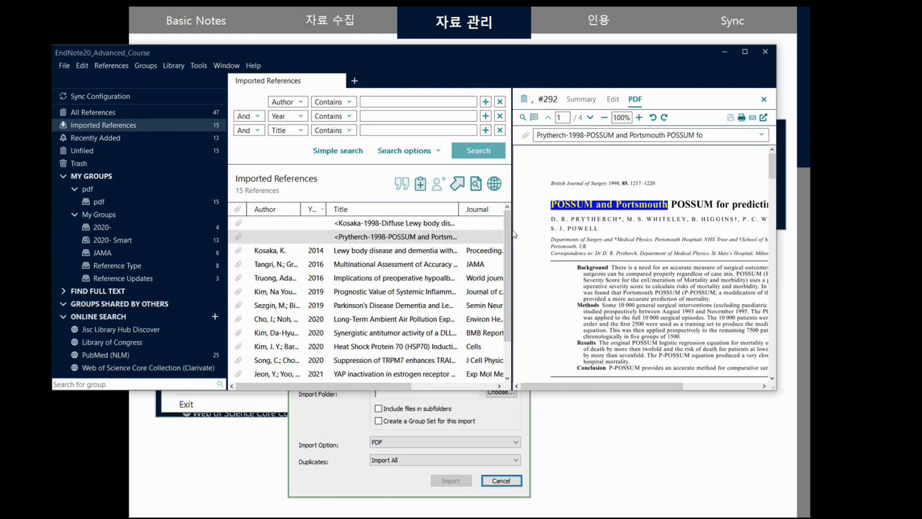
left_click(617, 99)
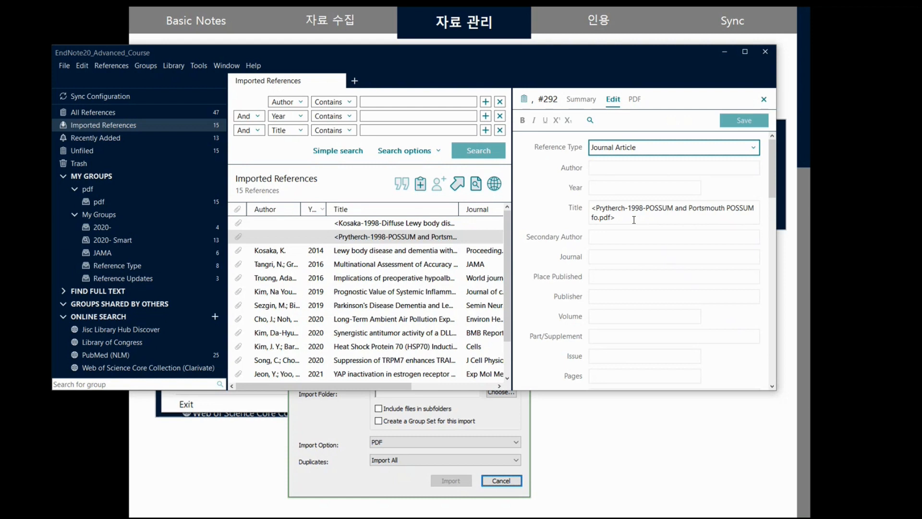
- Move the two imported references that lack an author and year to Trash
left_click(366, 227, "shift")
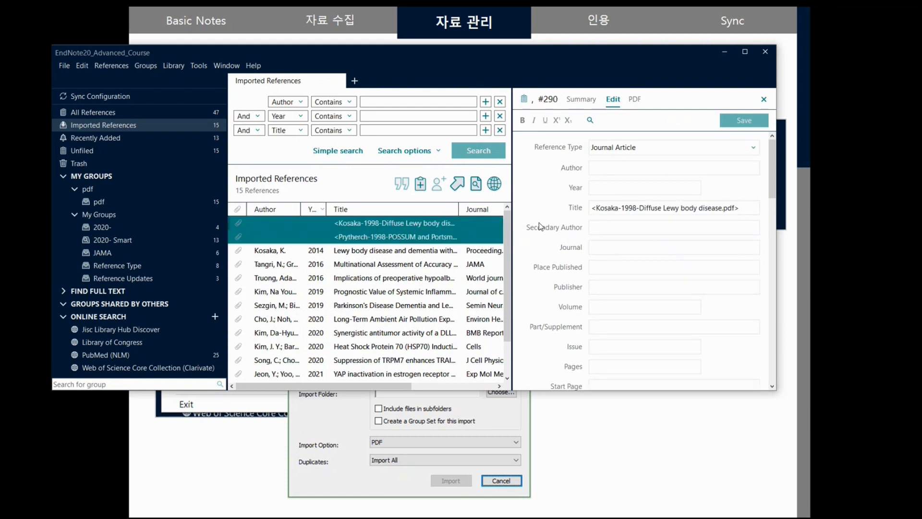
left_click_drag(348, 236, 216, 164)
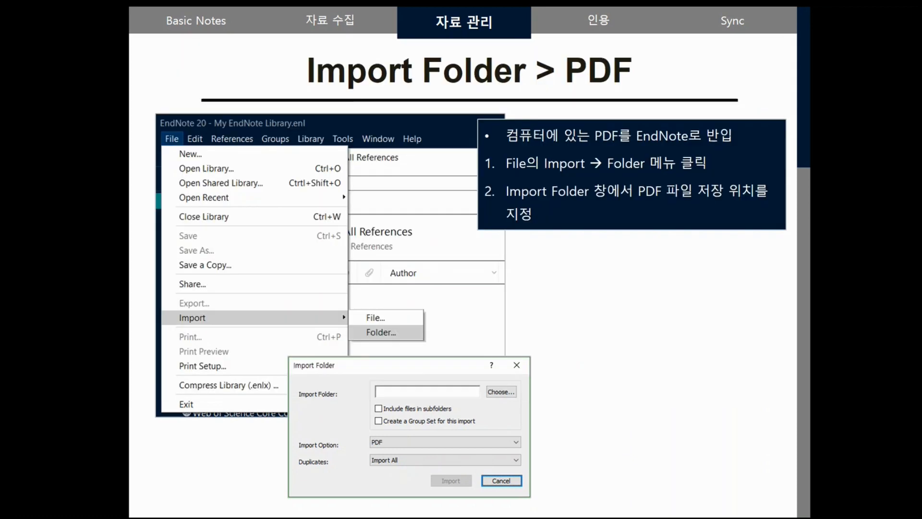
key("Right")
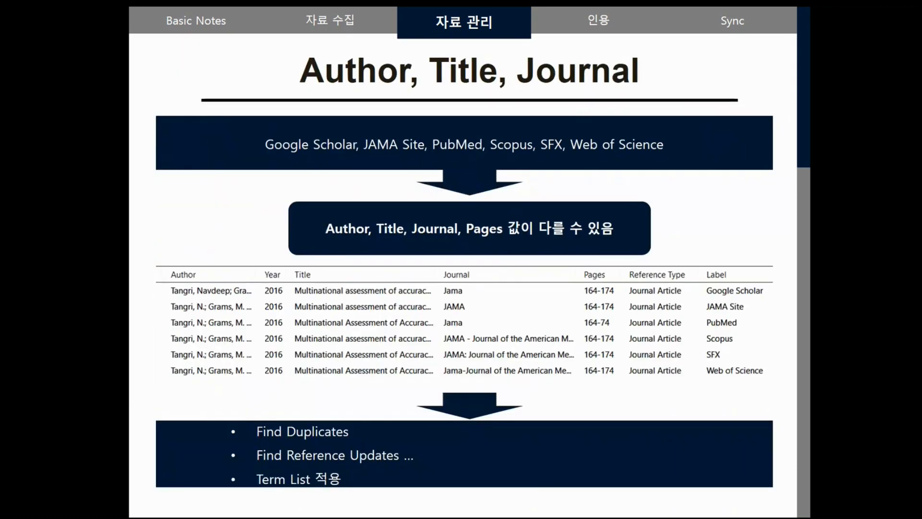
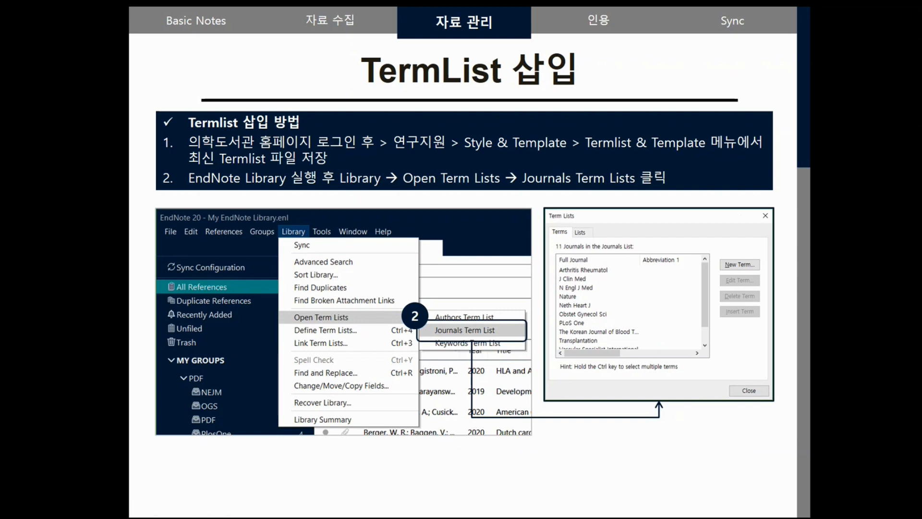
left_click(740, 219)
key("Left")
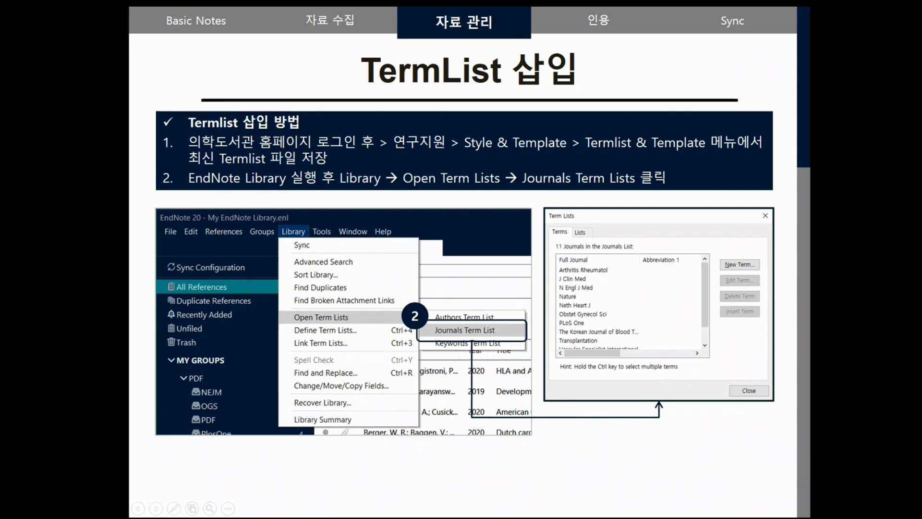
- Switch back to EndNote and open the library's Journals term list
key("alt+Tab")
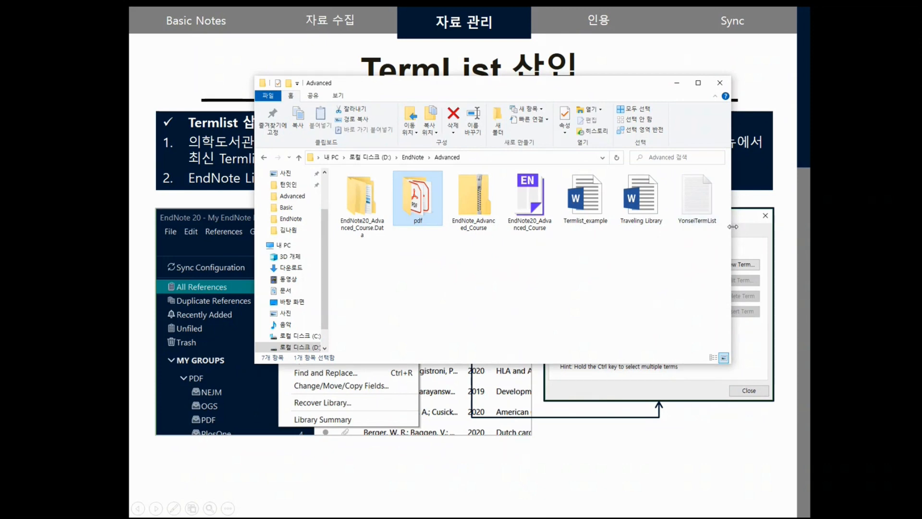
key("alt+Tab")
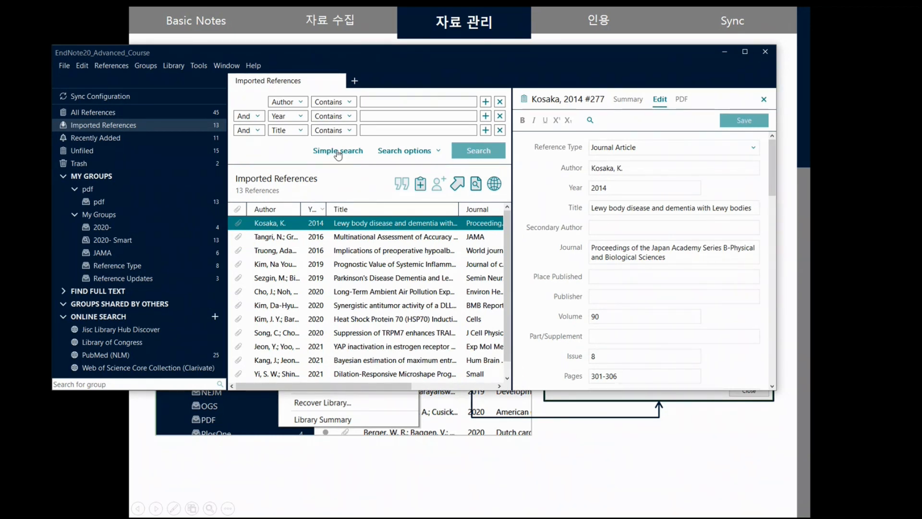
left_click(175, 67)
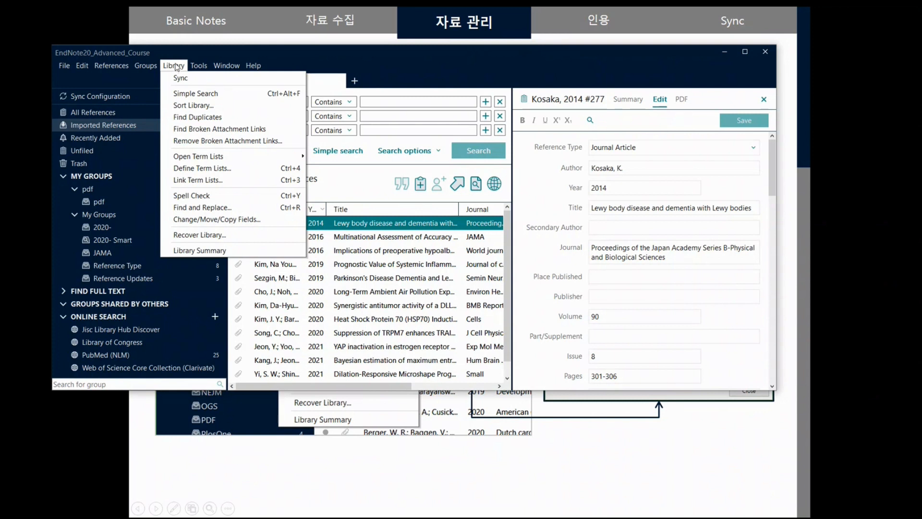
mouse_move(189, 158)
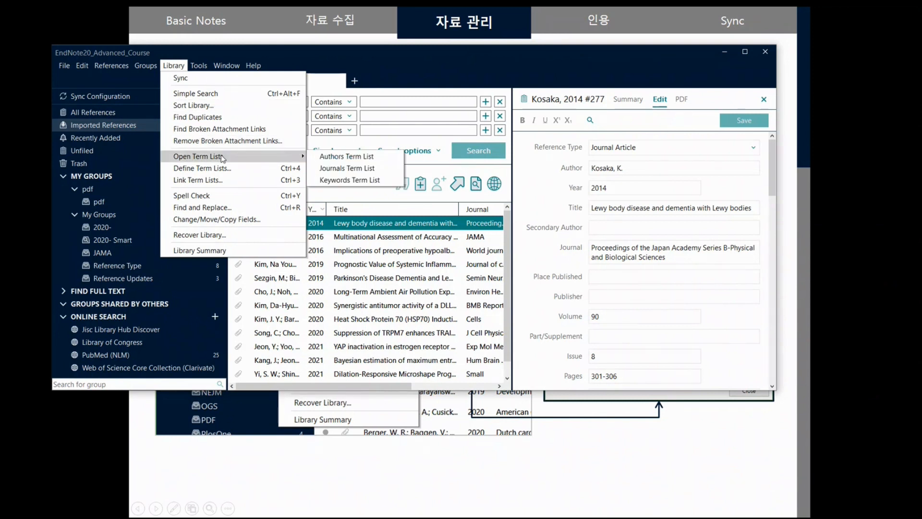
left_click(391, 174)
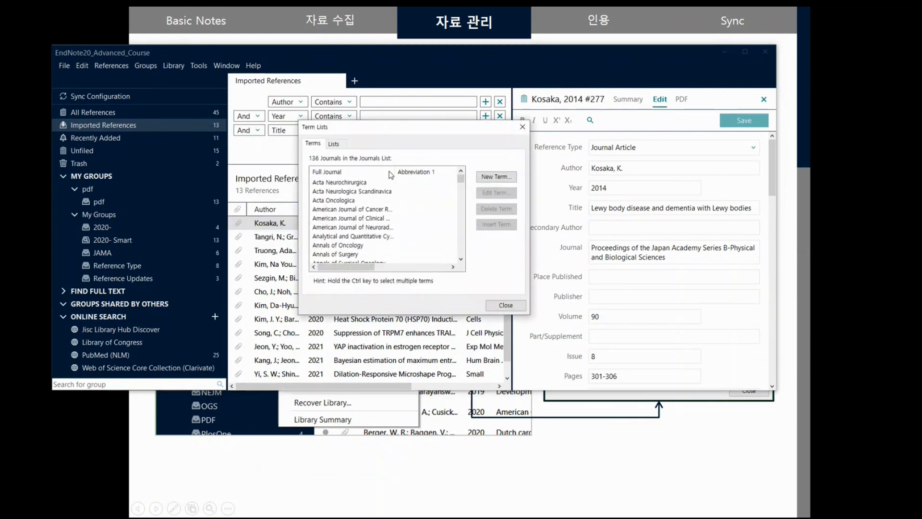
- Review the JAMA name variants in the Journals term list and delete all of the list's terms
scroll(386, 193, "down", 3)
scroll(385, 194, "down", 15)
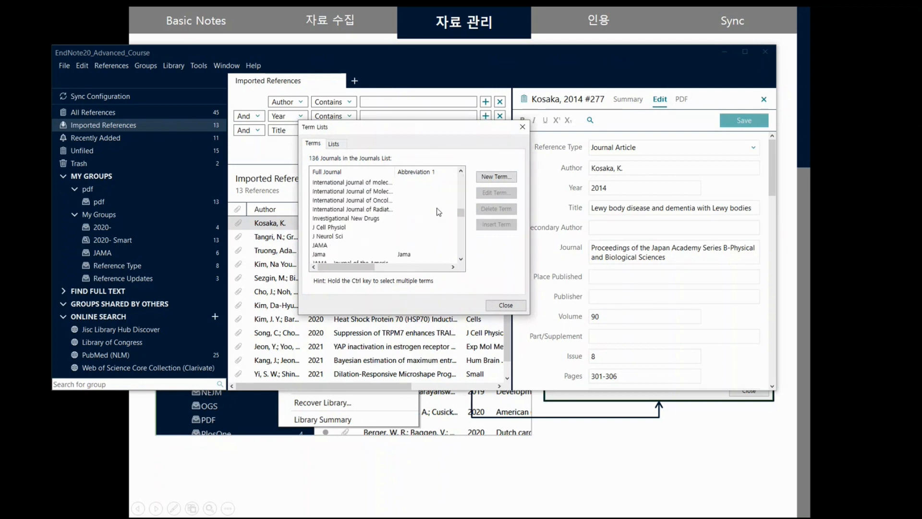
scroll(438, 211, "up", 3)
left_click(332, 218)
left_click(325, 228)
left_click(327, 246)
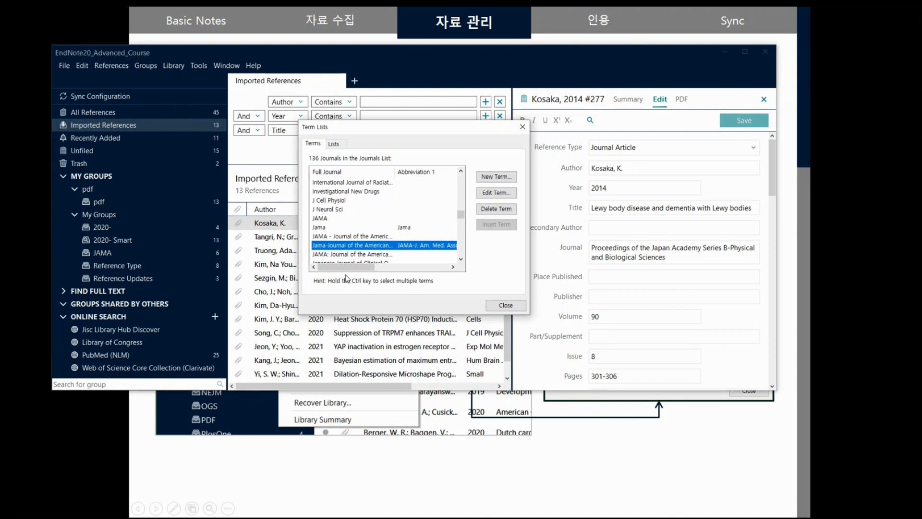
key("ctrl+a")
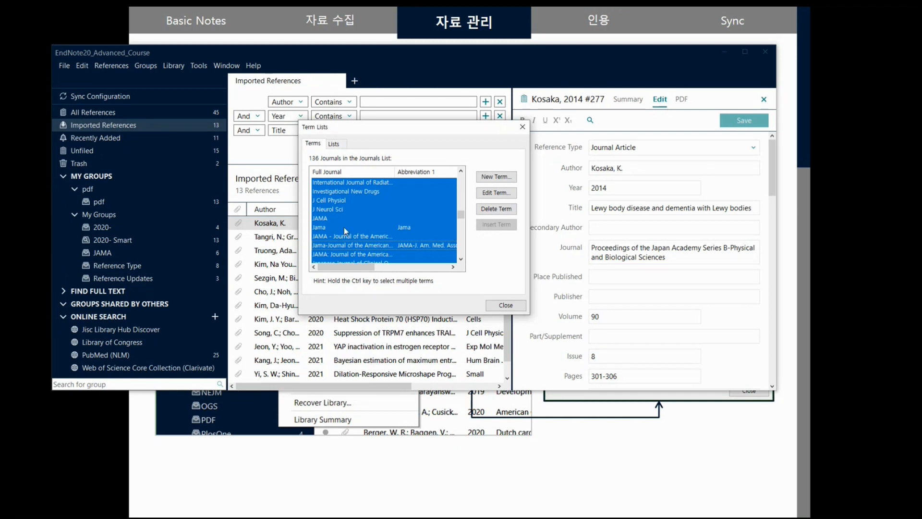
left_click(495, 213)
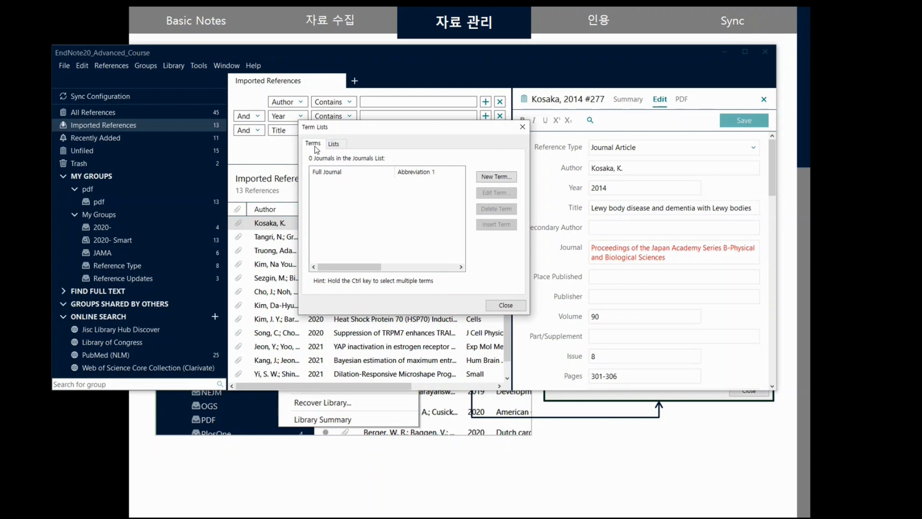
- Import the YonseiTermList text file from the Advanced folder into the Journals term list
left_click(336, 145)
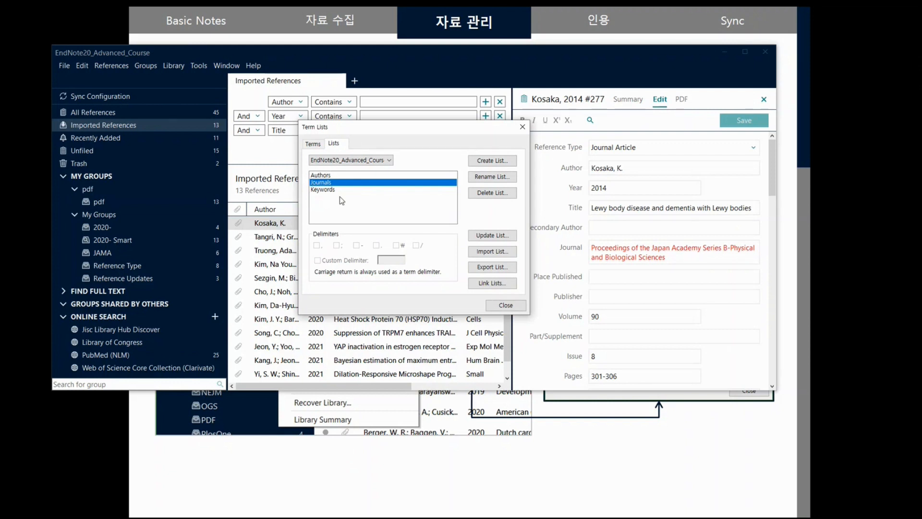
left_click(496, 251)
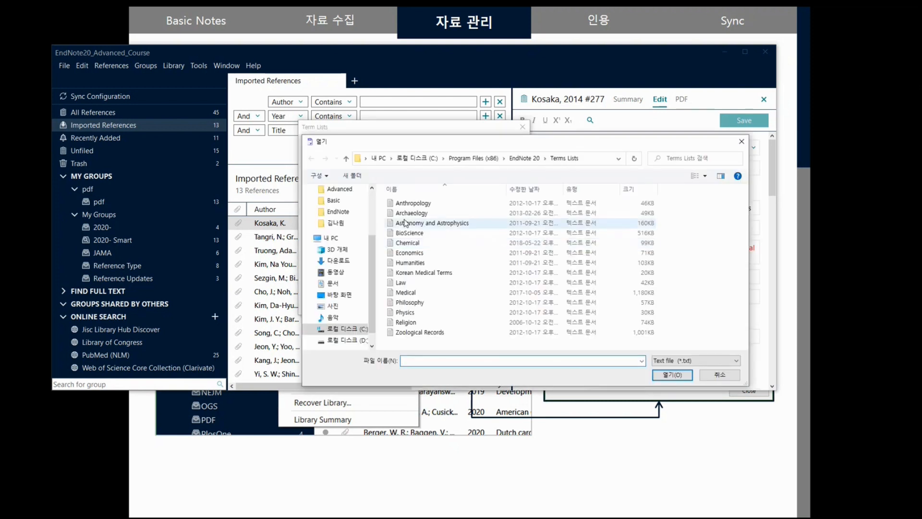
scroll(354, 273, "up", 3)
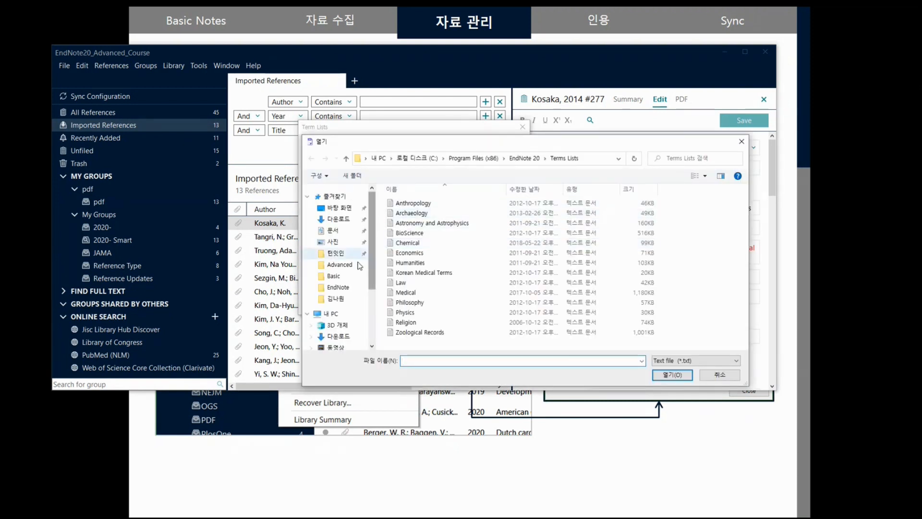
left_click(340, 264)
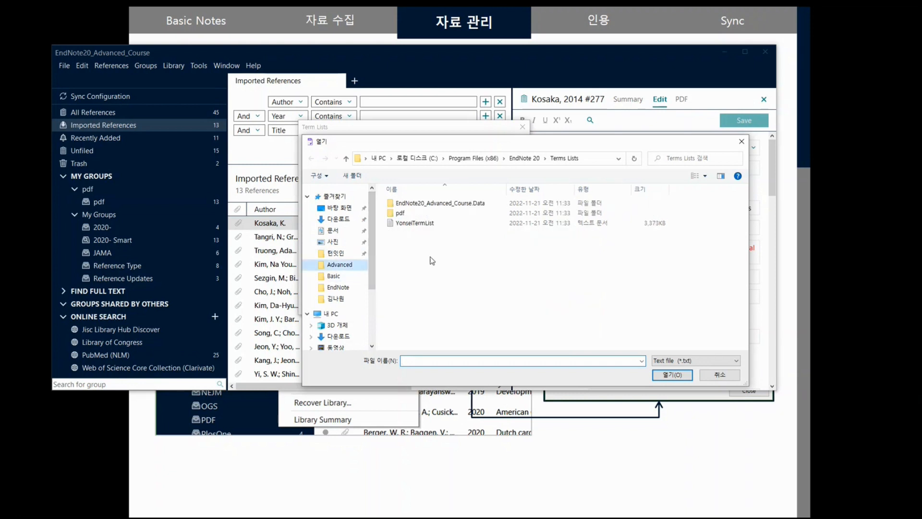
left_click(415, 223)
left_click(672, 374)
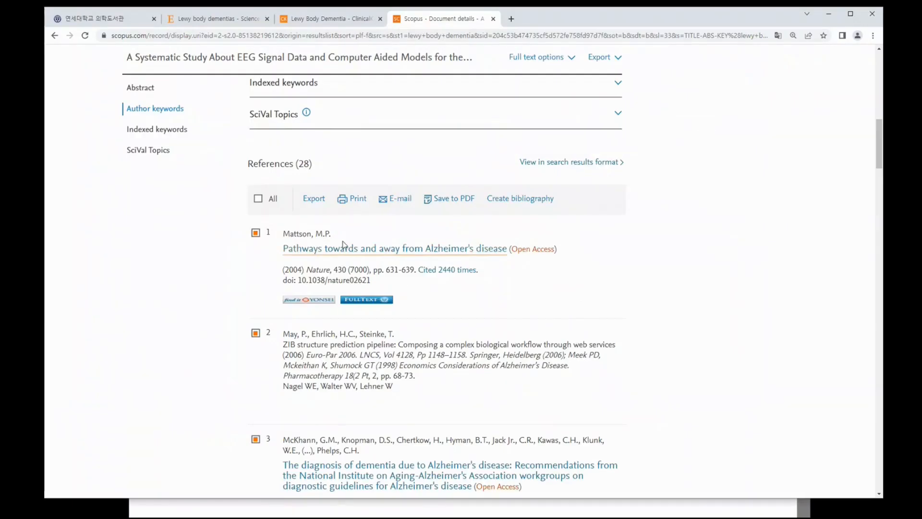
- Switch to the Yonsei medical library site in Chrome and open the Termlist & Template list on its EndNote Style&Template page
key("ctrl+1")
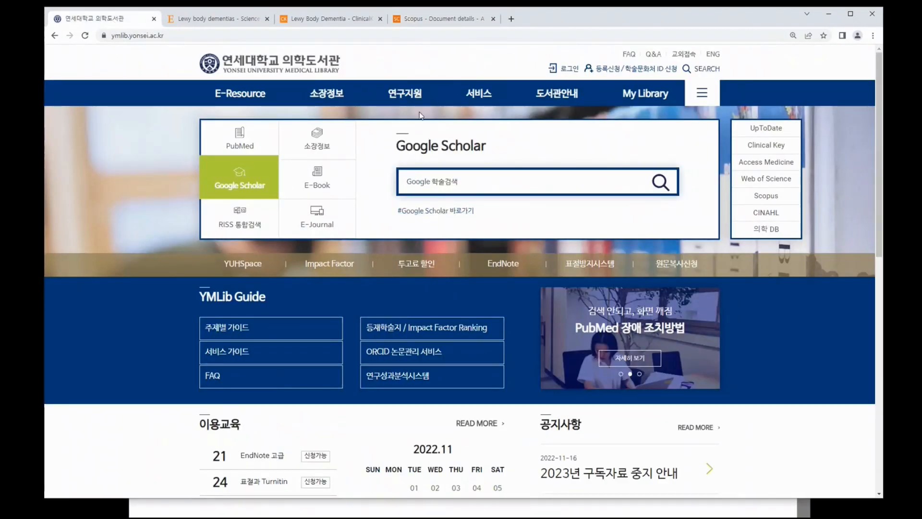
mouse_move(405, 96)
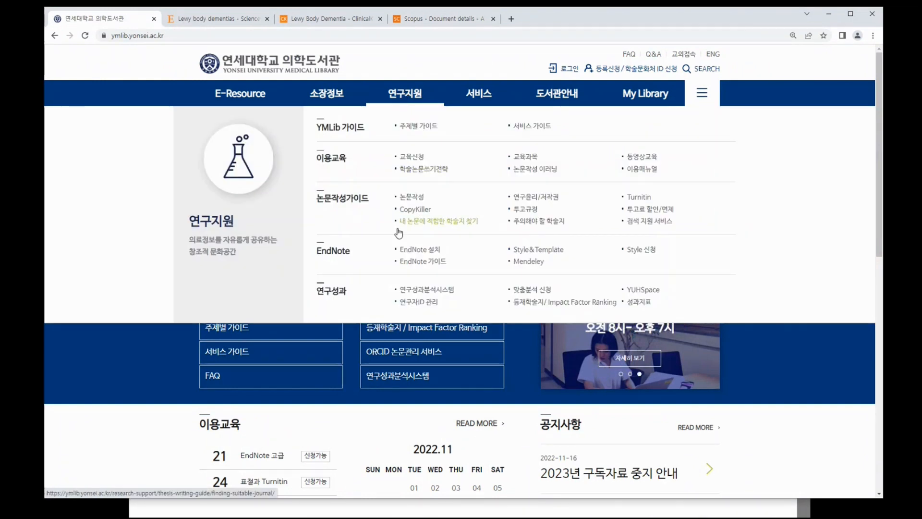
left_click(548, 254)
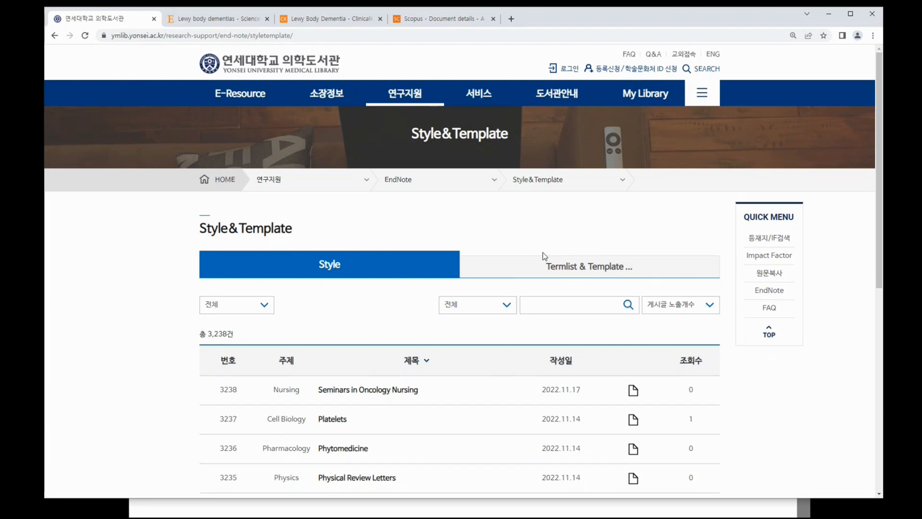
scroll(710, 208, "down", 2)
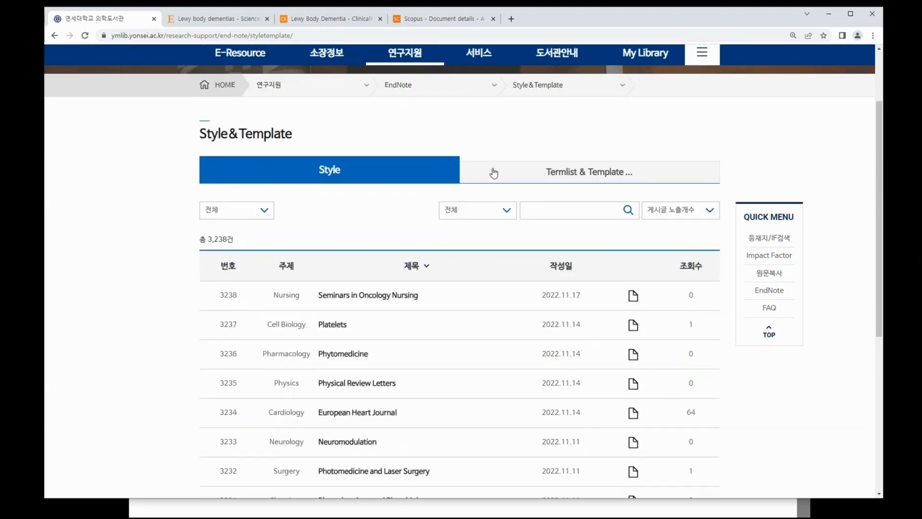
left_click(583, 178)
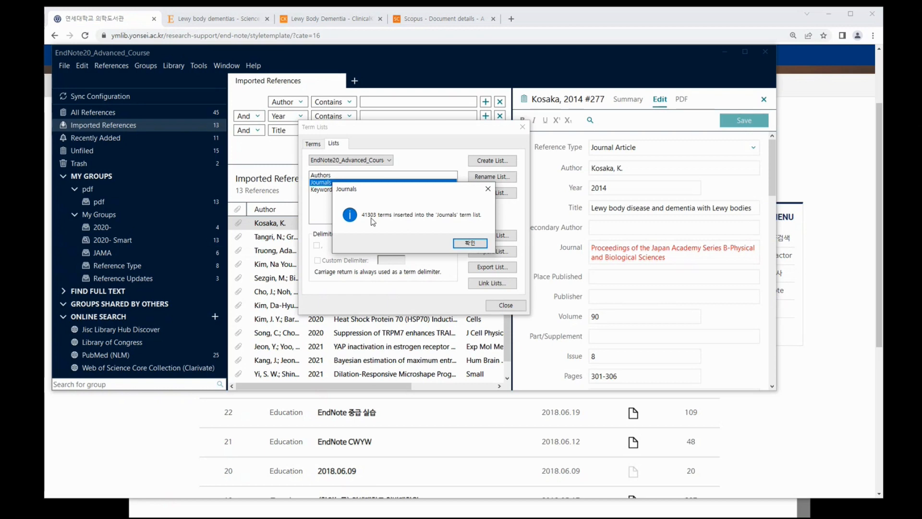
- Close the term list import and Term Lists windows, display the JAMA group's references, and widen the library window
left_click(469, 243)
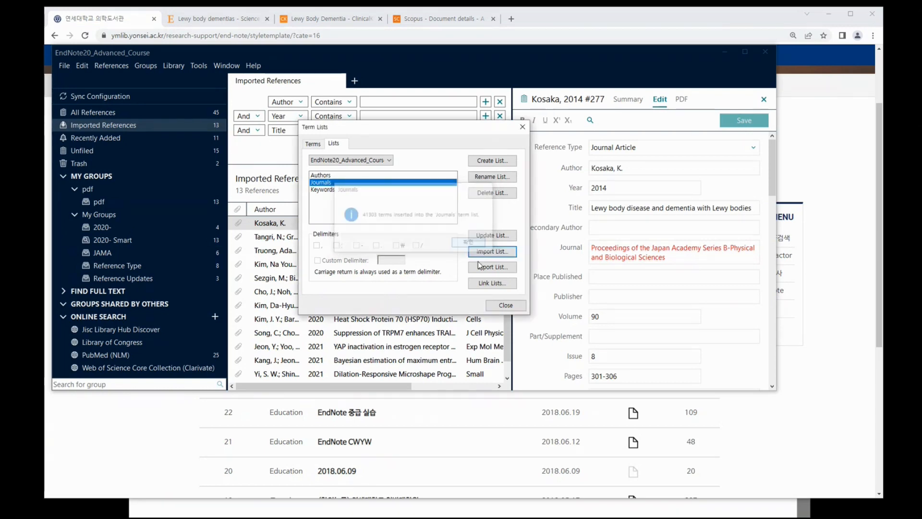
left_click(506, 305)
left_click(629, 100)
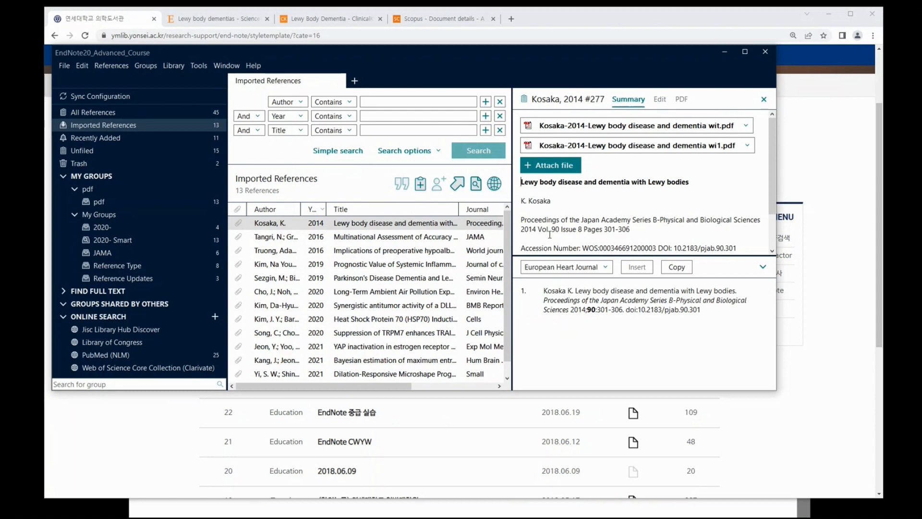
left_click(122, 255)
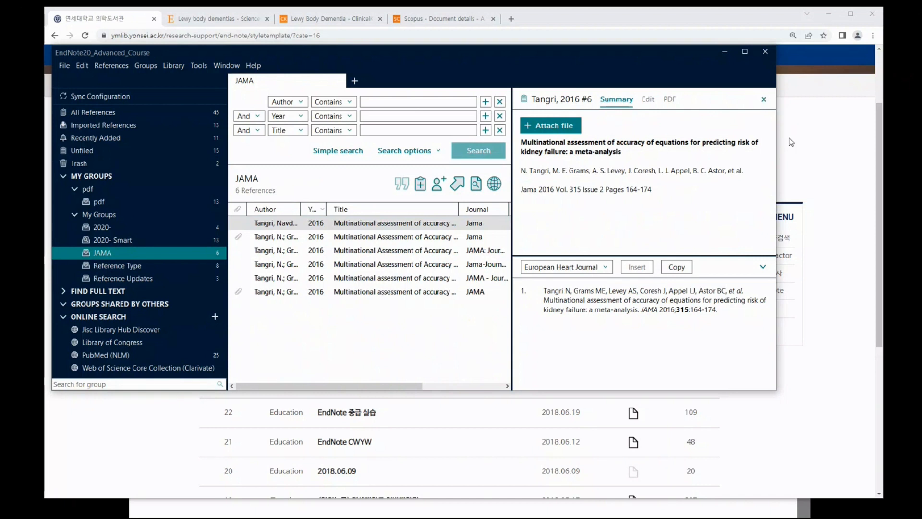
left_click(775, 144)
left_click_drag(779, 159, 870, 171)
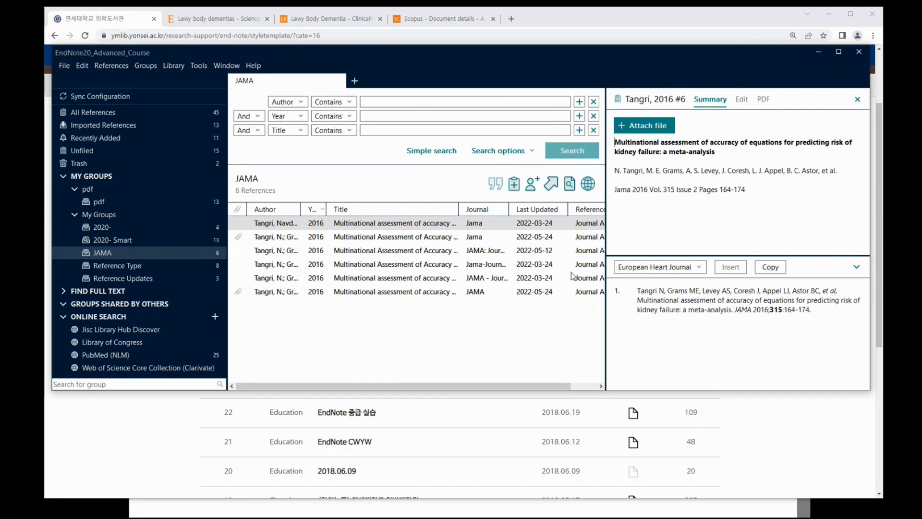
- Compare how the JAMA group's differing journal names are formatted in the European Heart Journal citation preview
left_click(481, 267)
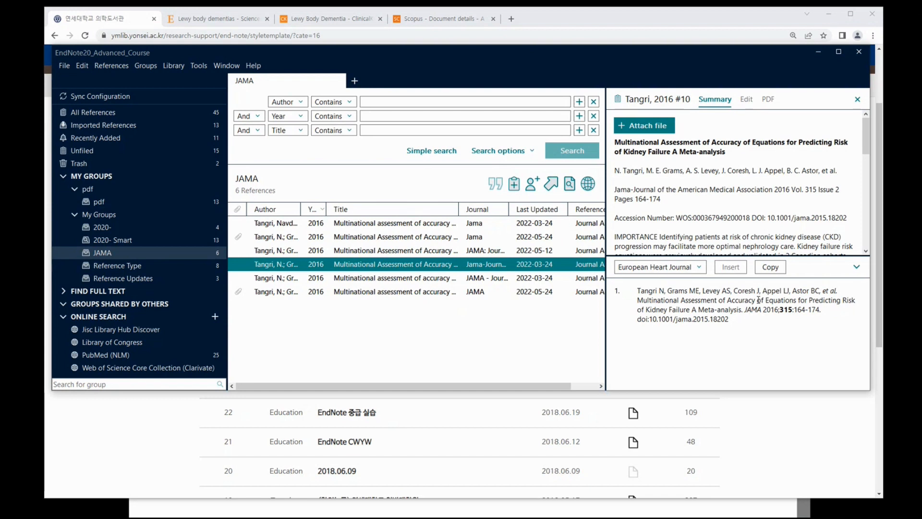
left_click(483, 294)
left_click(517, 279)
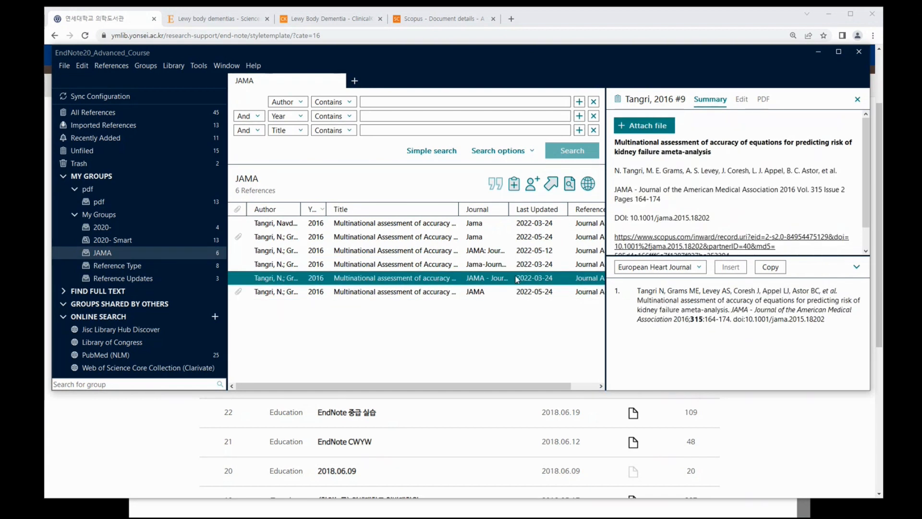
left_click(510, 250)
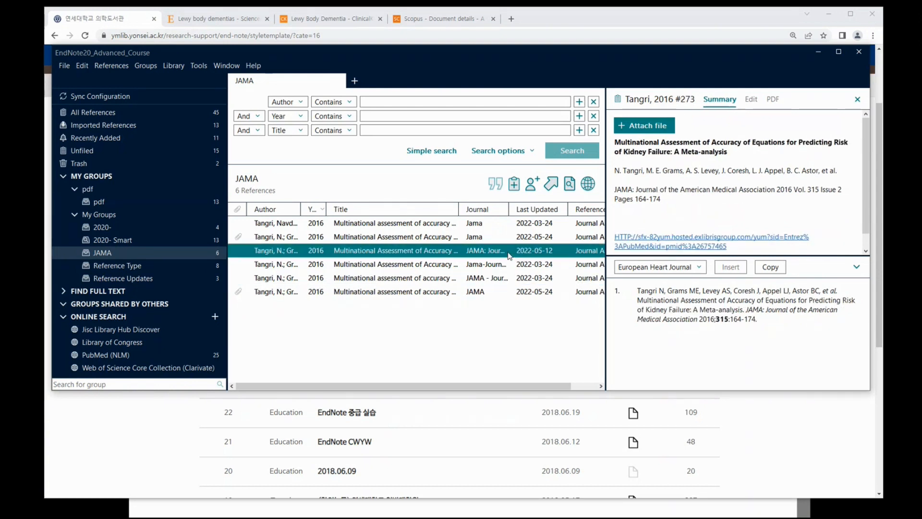
left_click(485, 276)
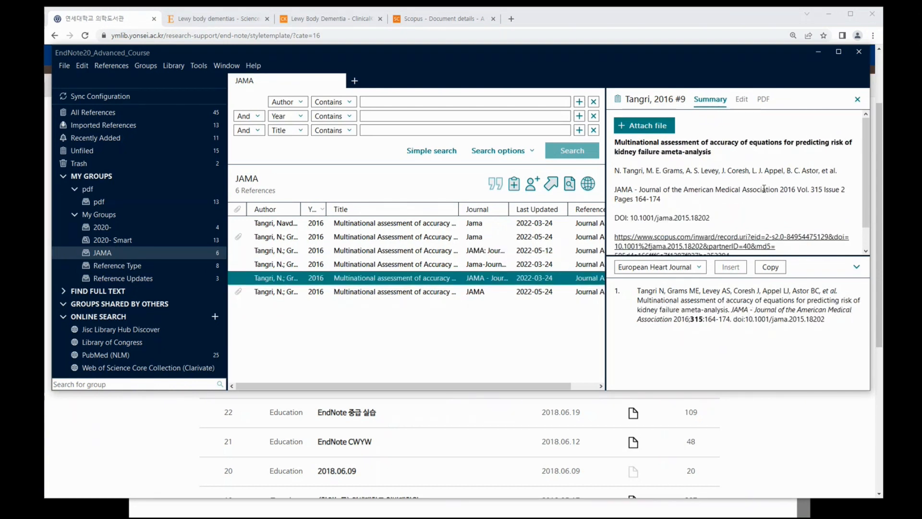
- Open the reference whose journal is "JAMA: Journal of the American Medical Association" for editing and examine its Journal field
left_click(857, 99)
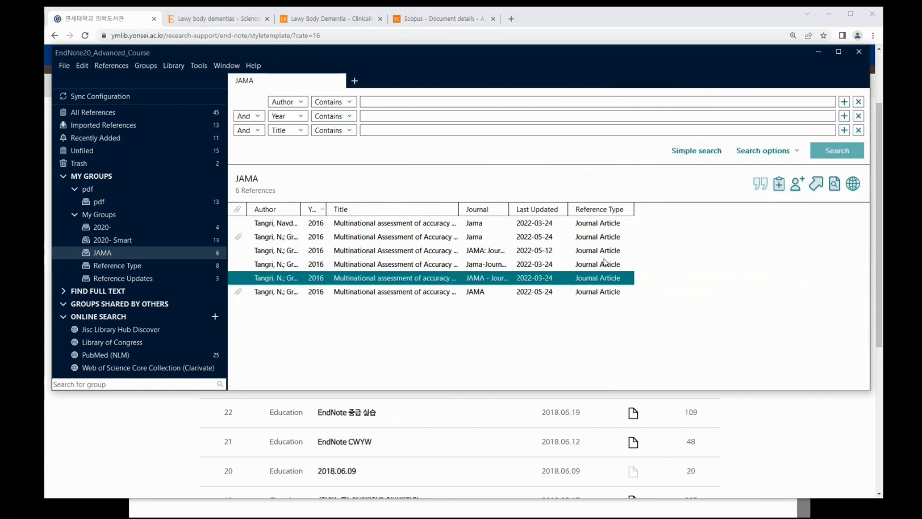
left_click(605, 252)
left_click(508, 279, "ctrl")
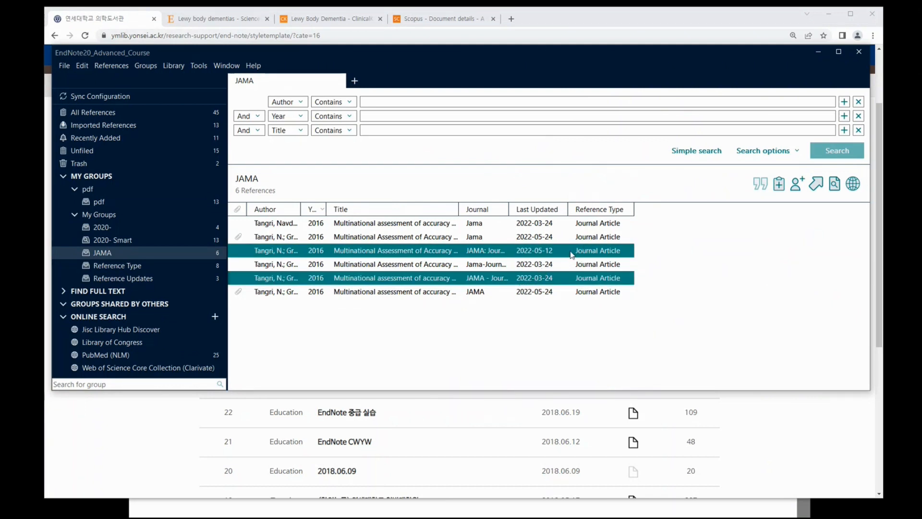
left_click(553, 255)
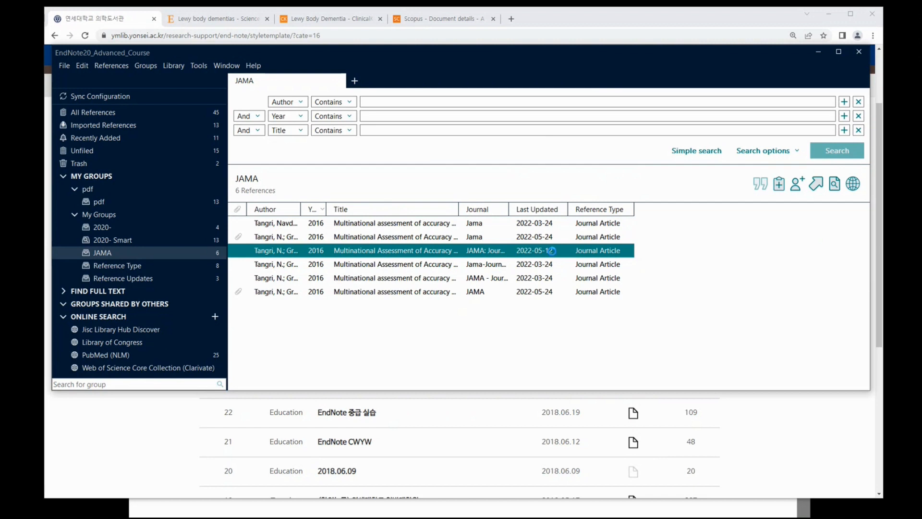
left_click(751, 99)
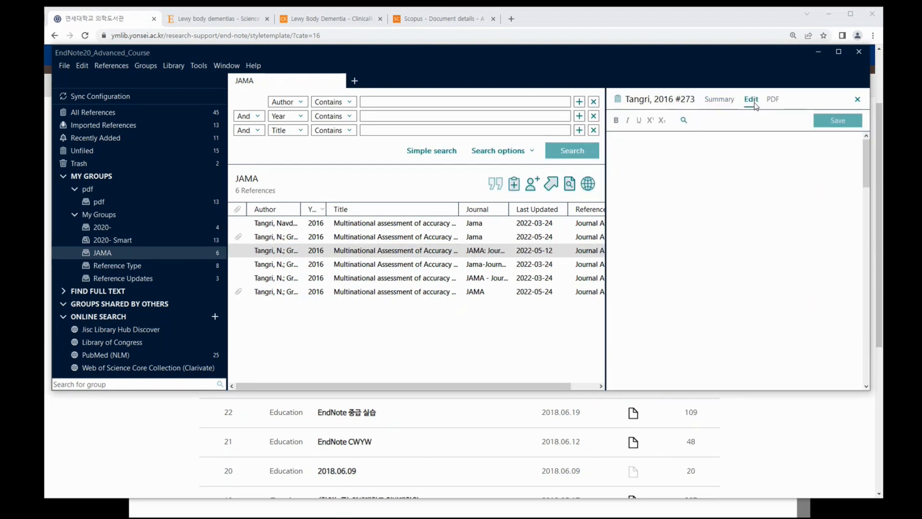
scroll(858, 188, "down", 3)
left_click_drag(866, 183, 859, 222)
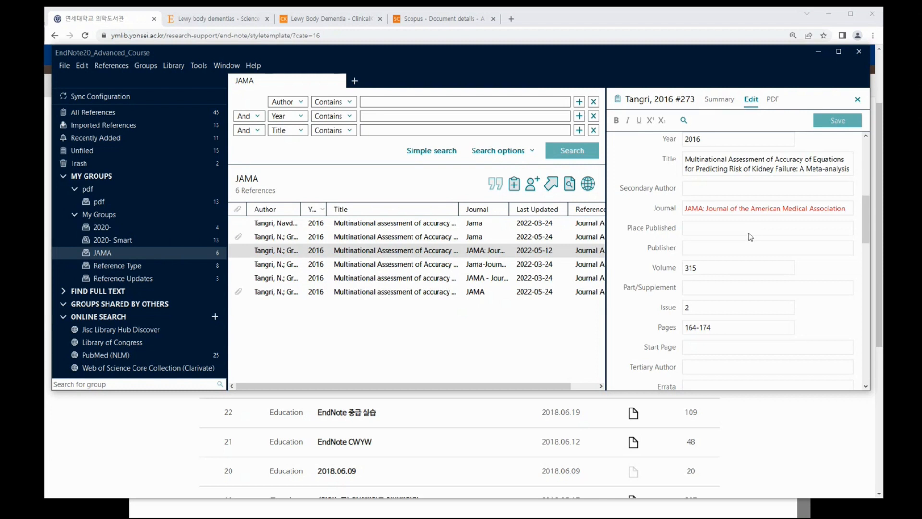
- Compare the Journal fields of the "Jama-Journal of the American Medical Association" and "JAMA: Journal of the American Medical Association" references
left_click(489, 269)
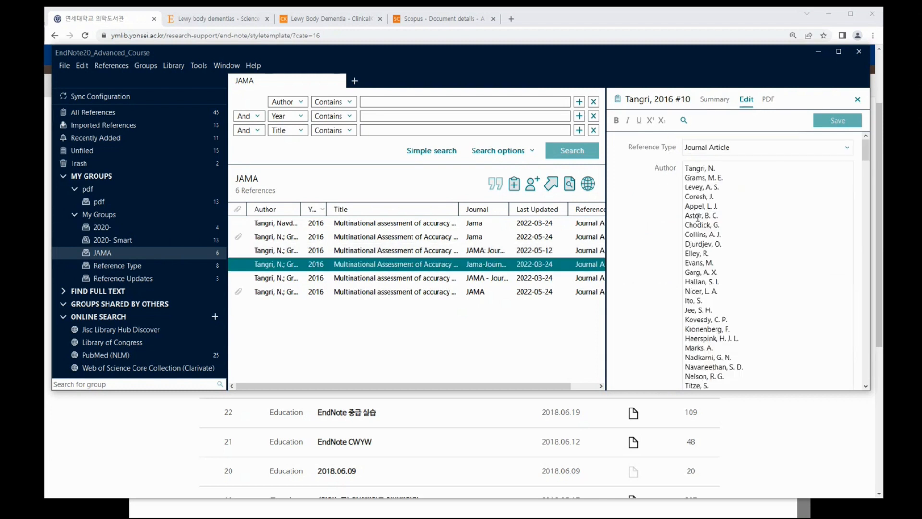
left_click_drag(865, 147, 877, 179)
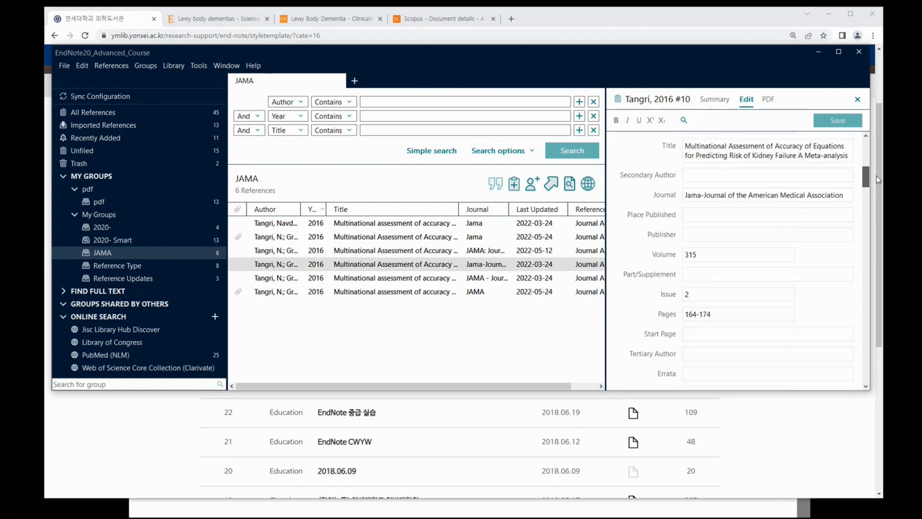
left_click(544, 251)
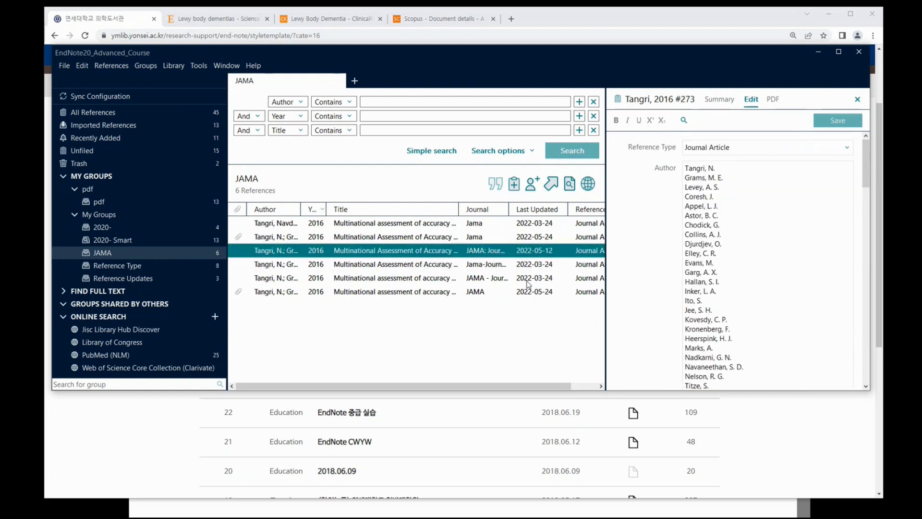
left_click(773, 99)
left_click(751, 99)
left_click_drag(864, 160, 863, 217)
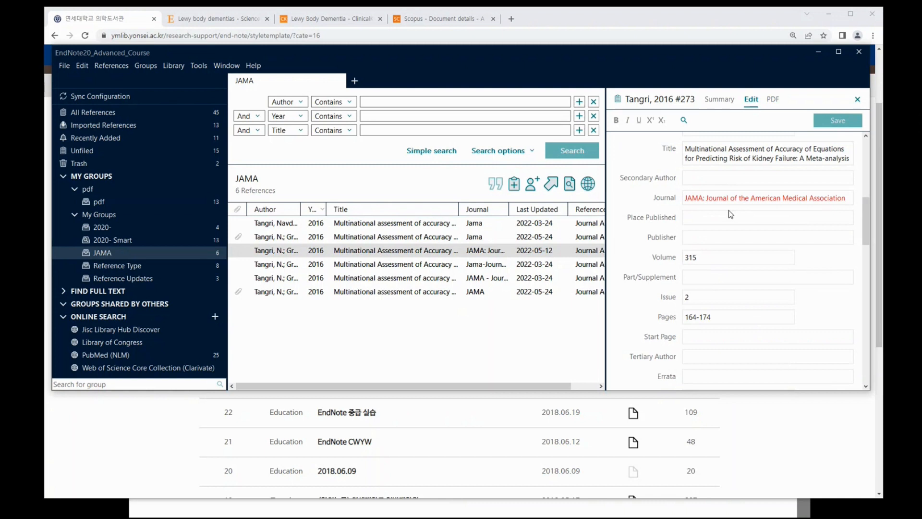
- Try removing "JAMA" from the colon-separated journal name in the open reference and undo the deletion
double_click(701, 198)
key("Delete")
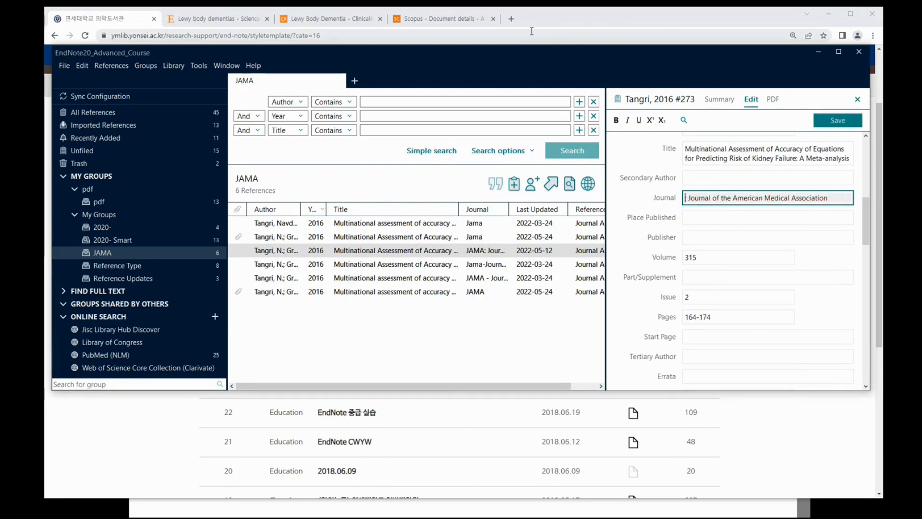
key("ctrl+z")
- Open PubMed's Journals catalog in a new Chrome tab and search it for JAMA
left_click(511, 18)
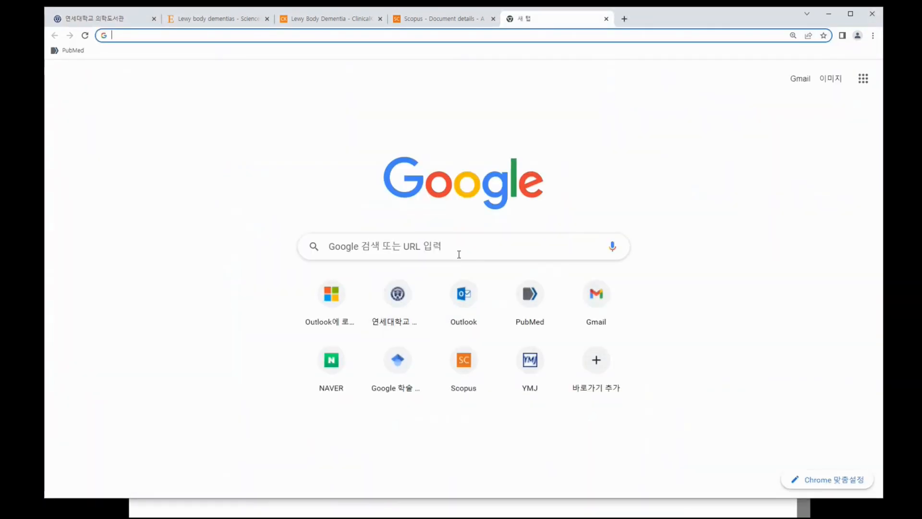
type("pub")
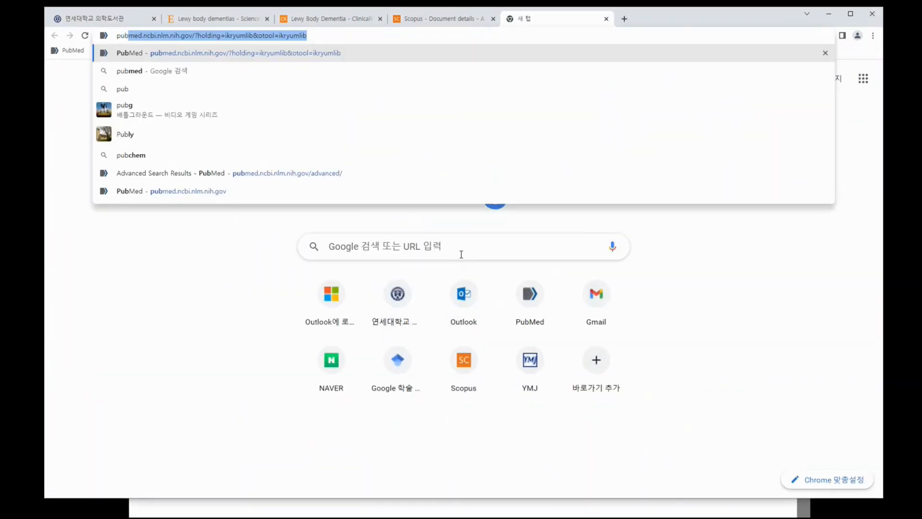
key("Return")
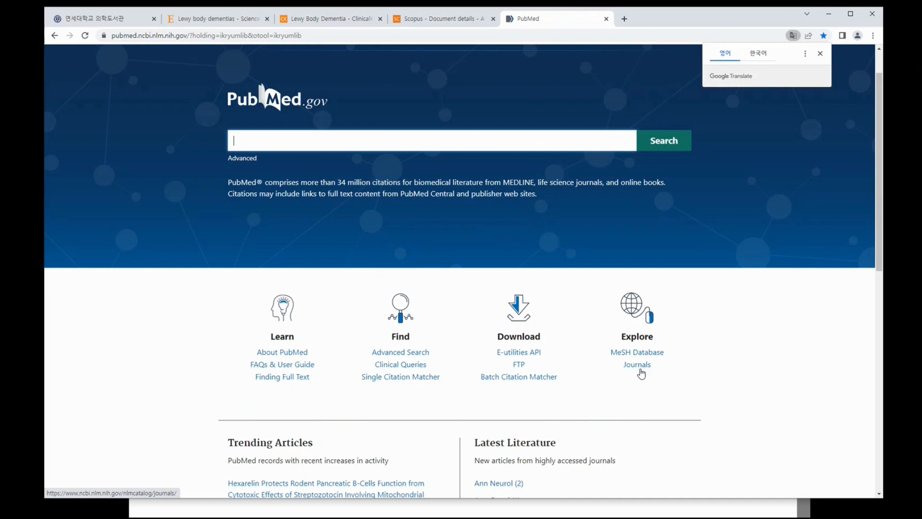
left_click(641, 368)
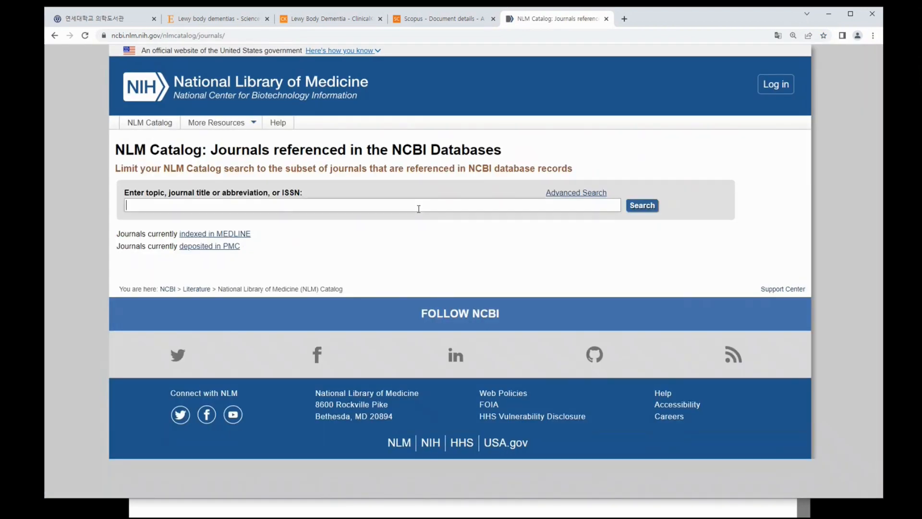
type("JAMA")
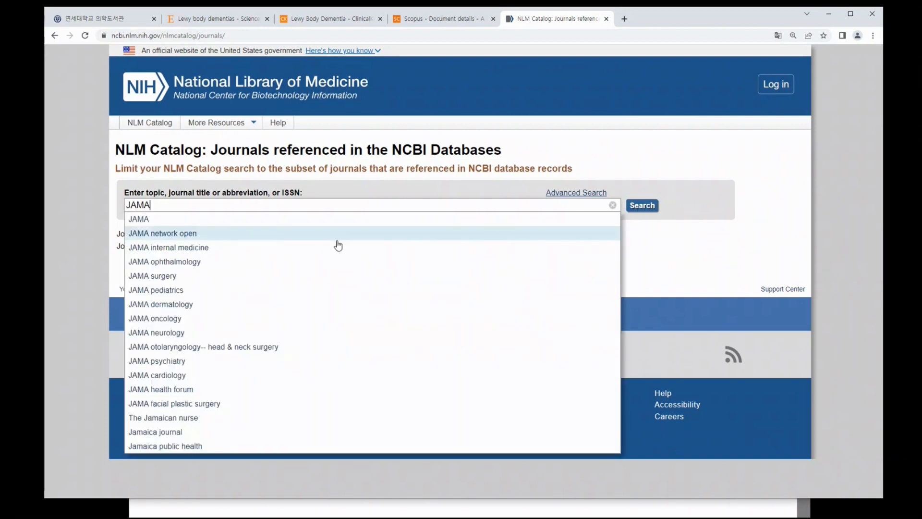
left_click(246, 224)
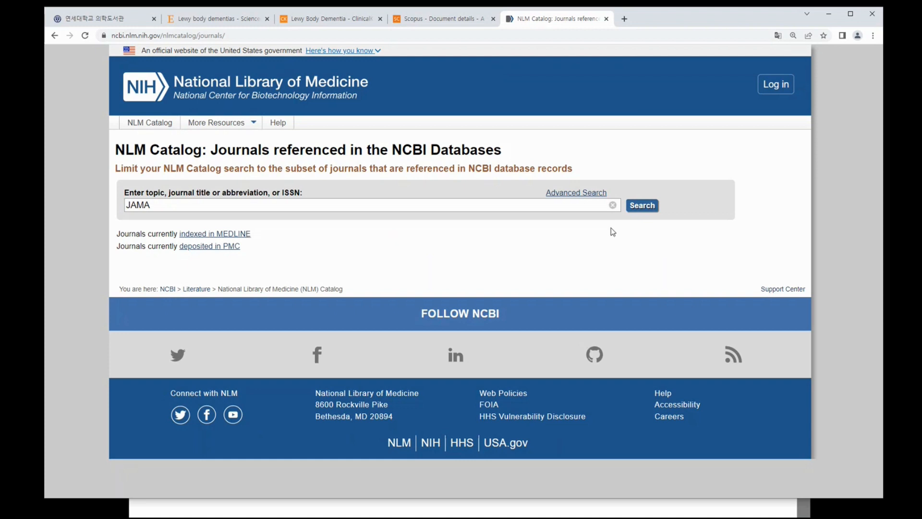
left_click(638, 217)
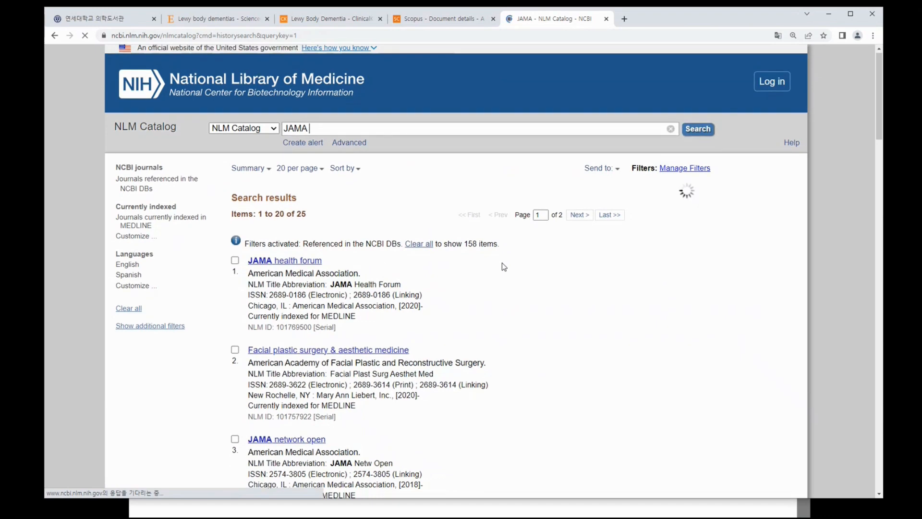
- Examine the NLM Title Abbreviation in the catalog record for the journal JAMA and switch back to EndNote
scroll(502, 259, "down", 10)
scroll(503, 262, "down", 20)
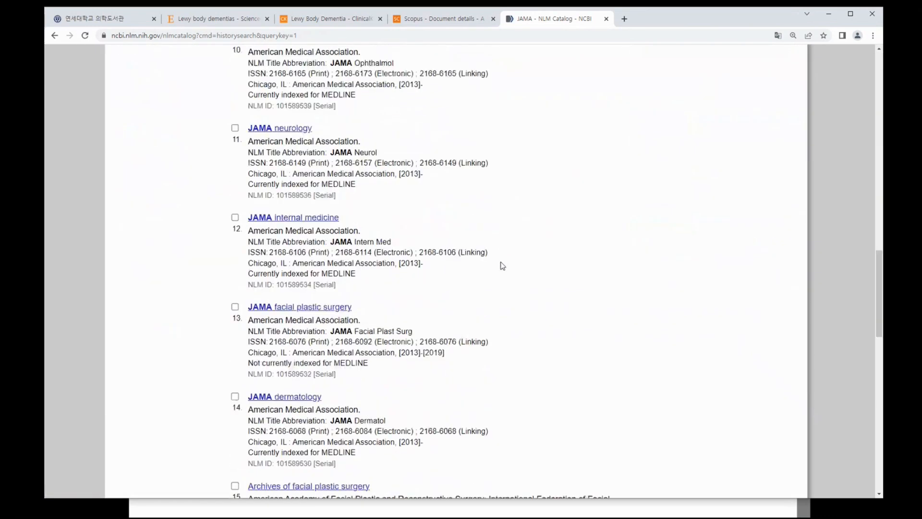
scroll(501, 266, "down", 7)
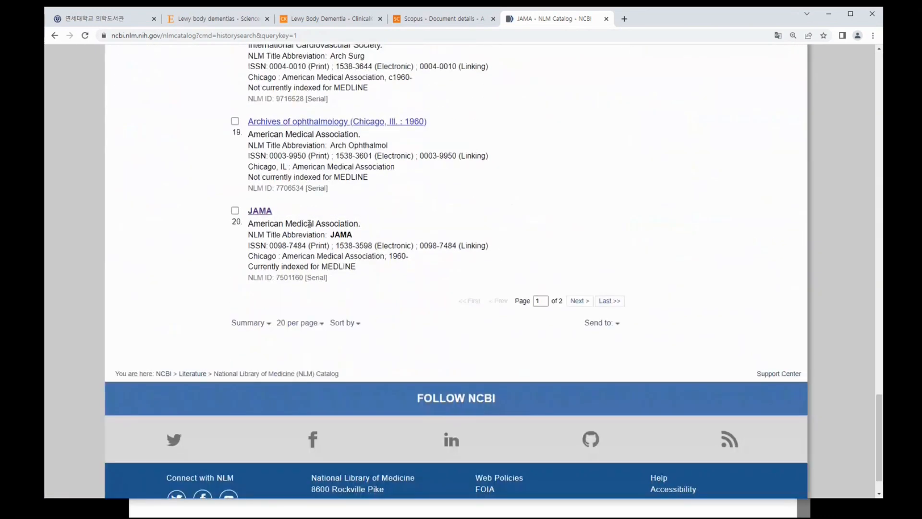
left_click(263, 212)
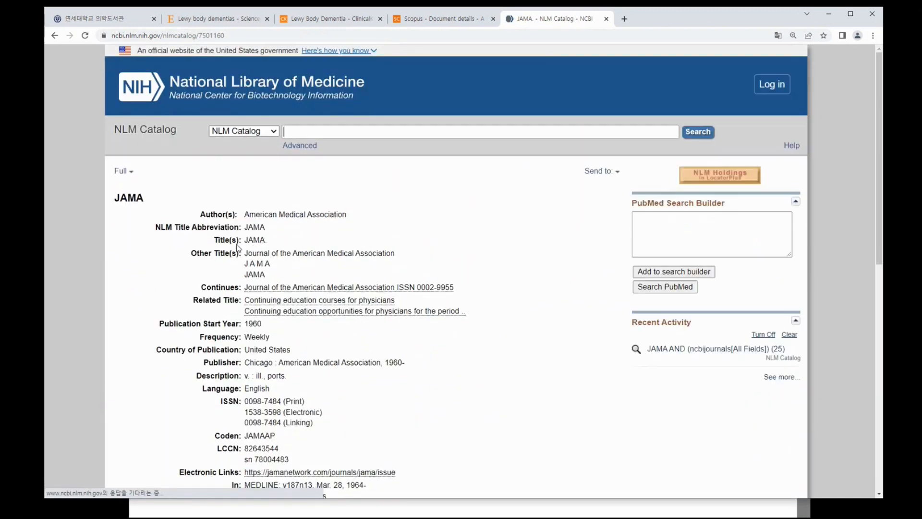
left_click_drag(156, 228, 261, 224)
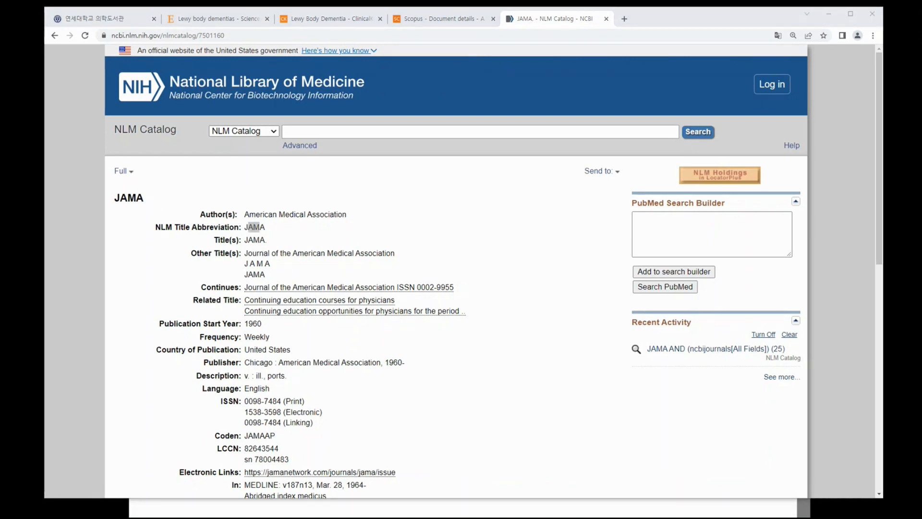
key("alt+Tab")
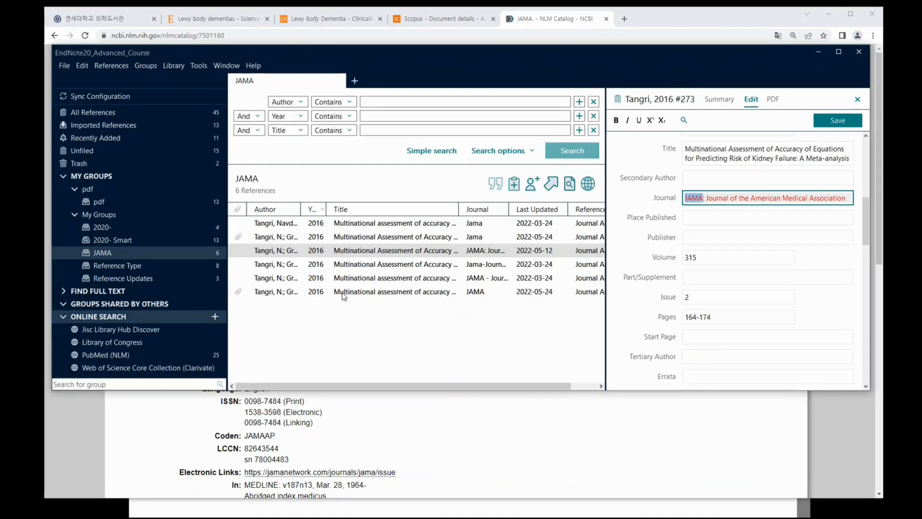
- Shorten the open reference's journal name to "JAMA" and save the reference
left_click(705, 198)
key("shift+End")
key("Delete")
left_click(831, 123)
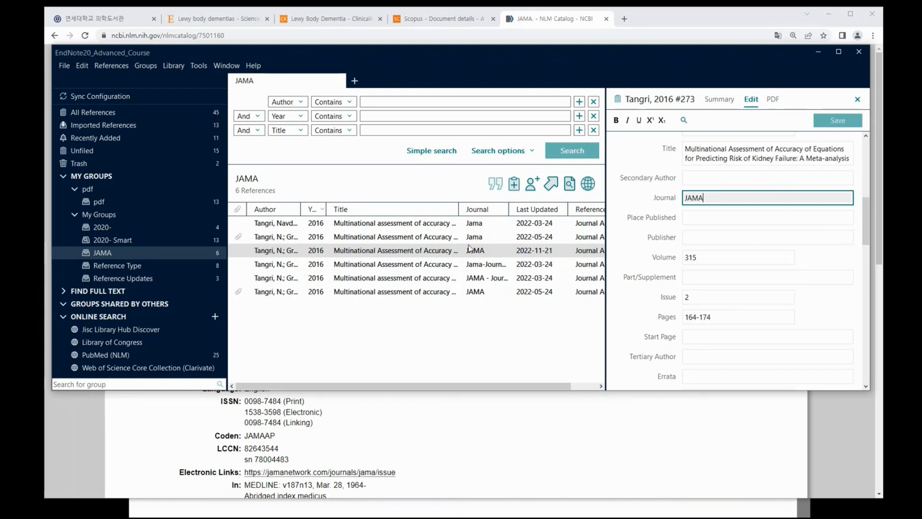
- Open the Reference Updates group, page through the presentation to the Find Reference Updates slide, and return to EndNote with the reference details closed
left_click(206, 278)
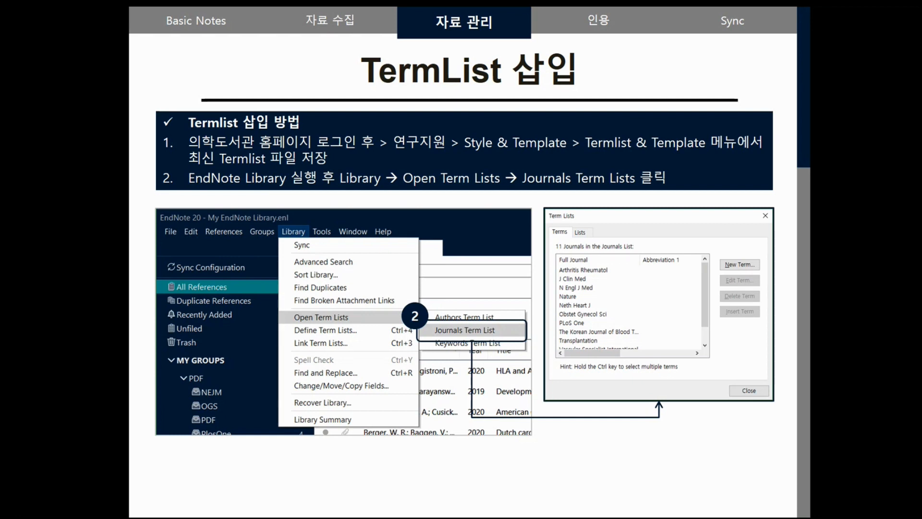
key("Right")
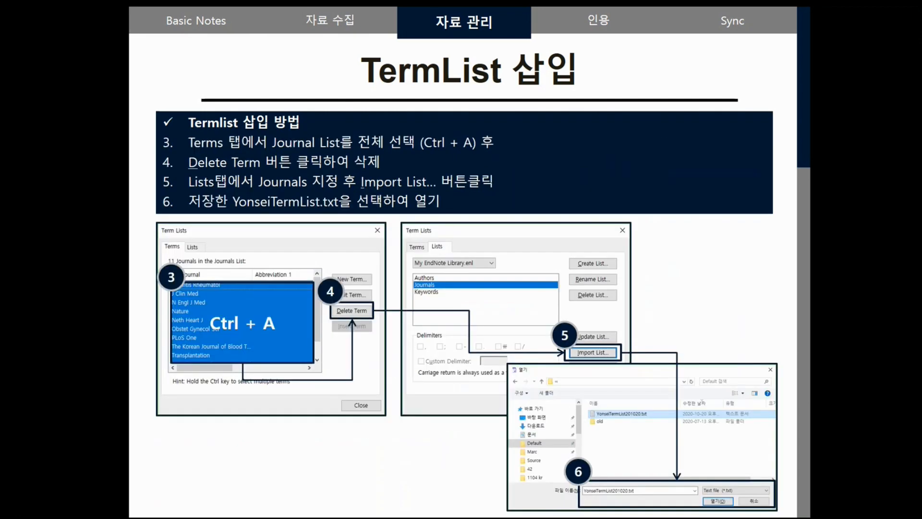
key("Right")
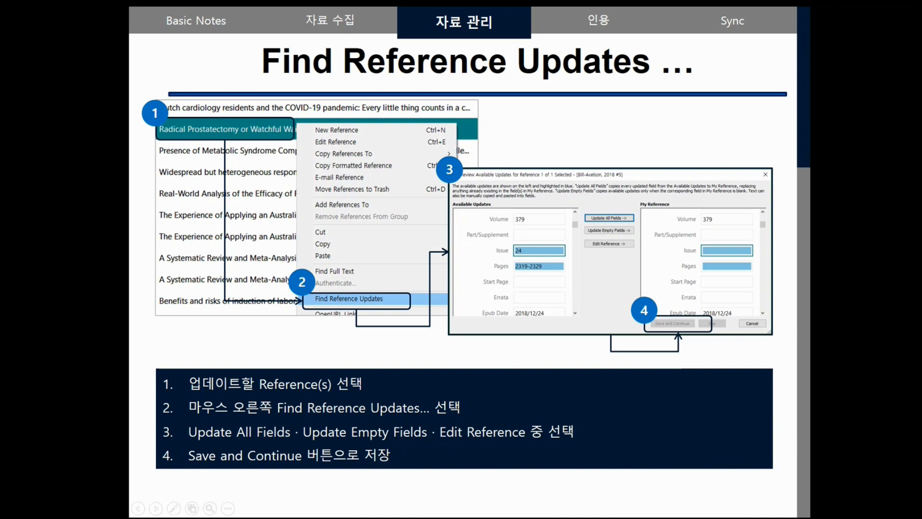
key("alt+Tab")
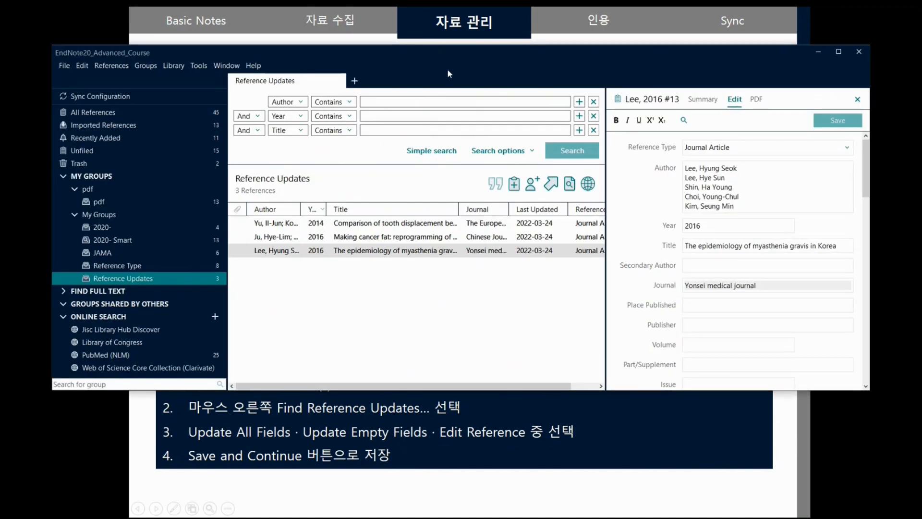
left_click_drag(425, 49, 428, 27)
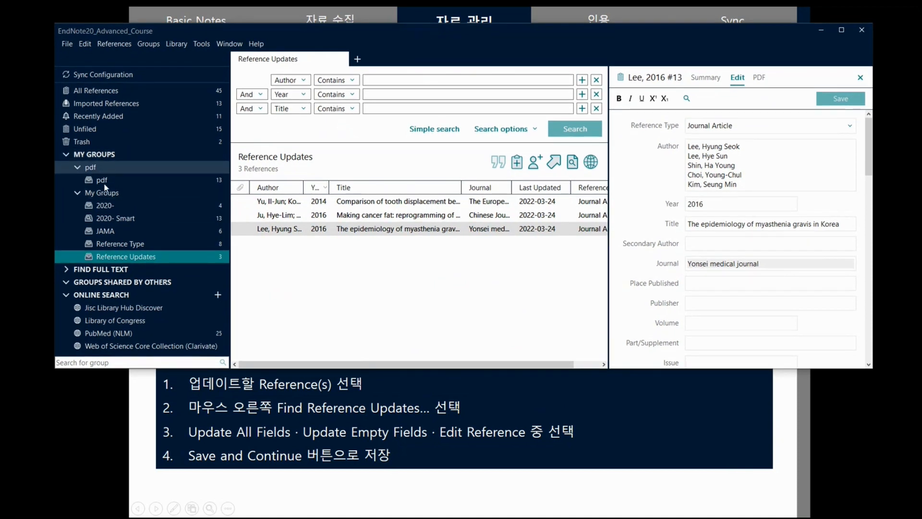
left_click(860, 78)
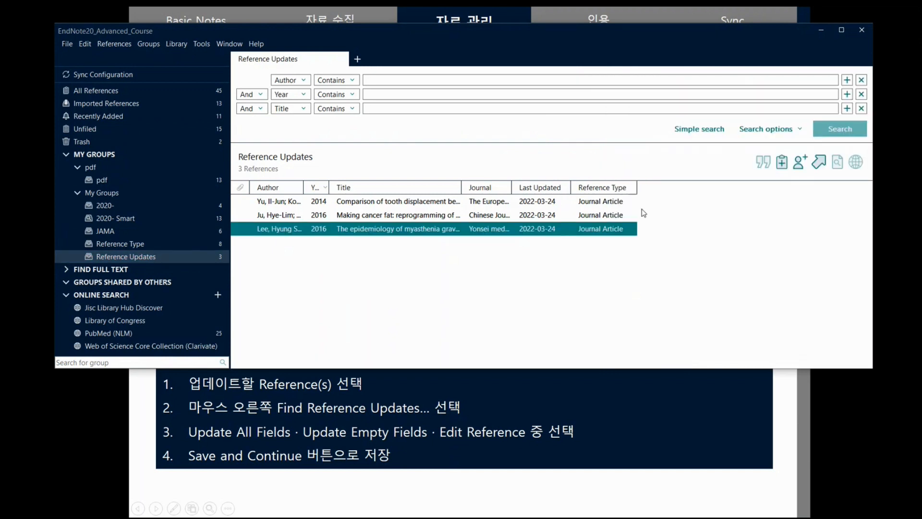
- Open the 2014 tooth displacement reference, check its Volume, Issue and Pages fields, and run Find Reference Updates on it
left_click(576, 201)
scroll(769, 216, "down", 3)
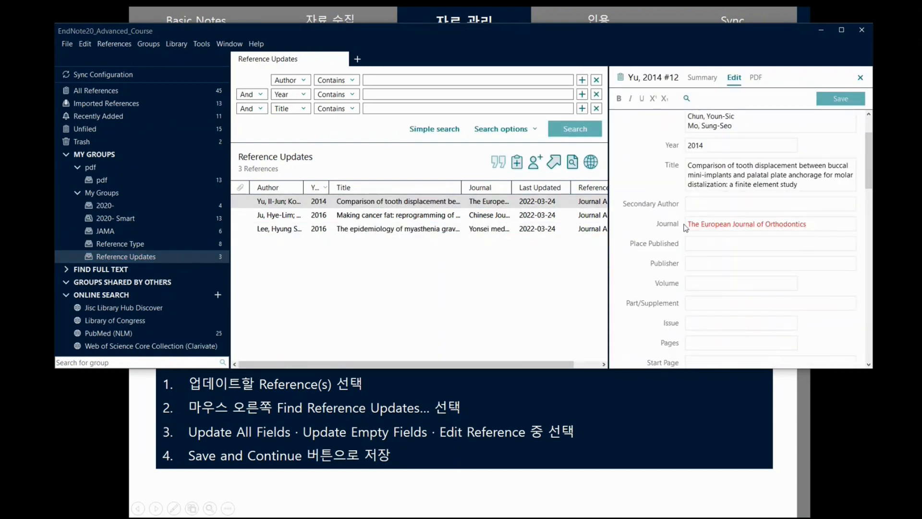
scroll(746, 252, "down", 1)
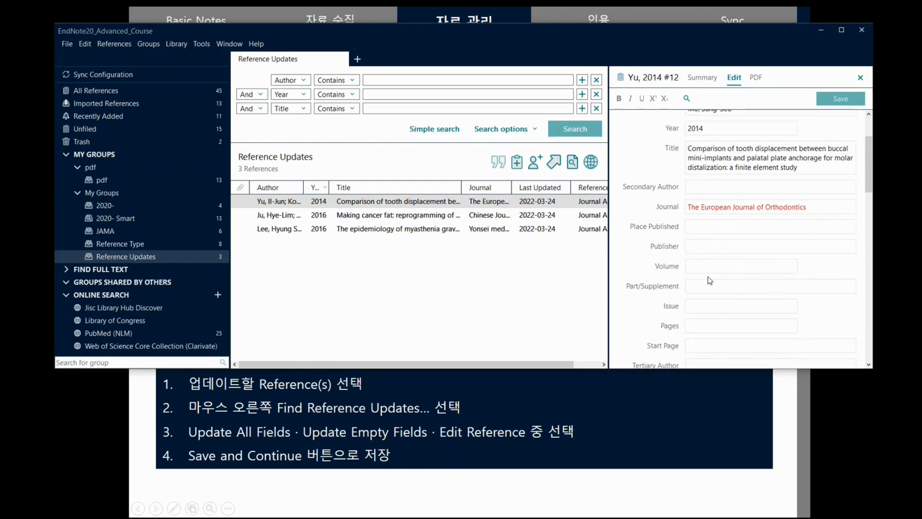
left_click(484, 204)
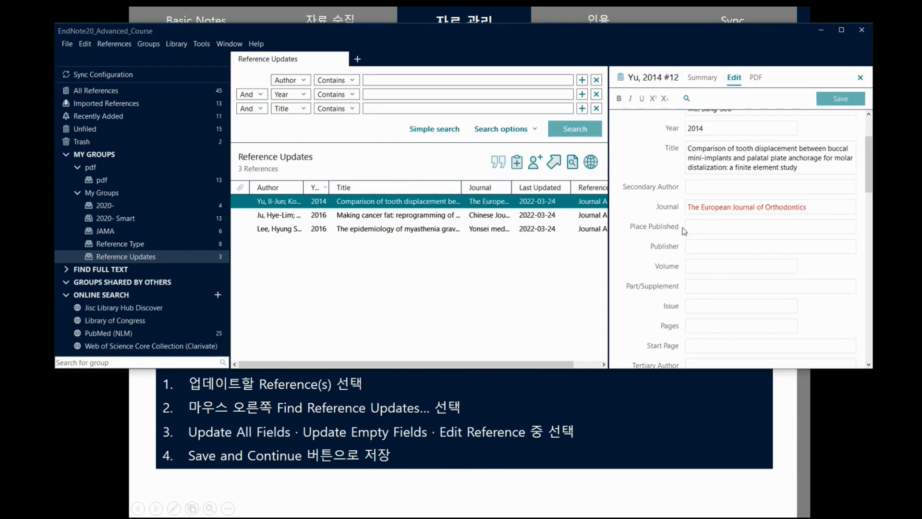
right_click(526, 204)
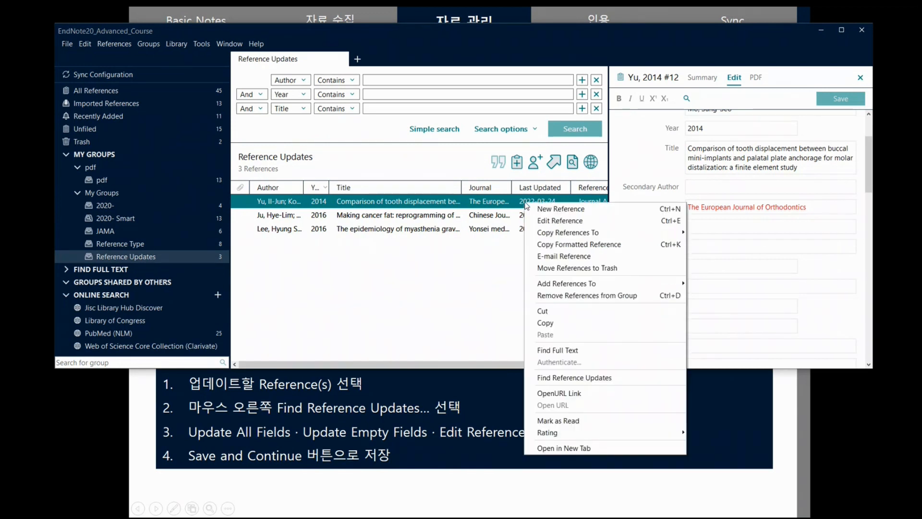
left_click(565, 378)
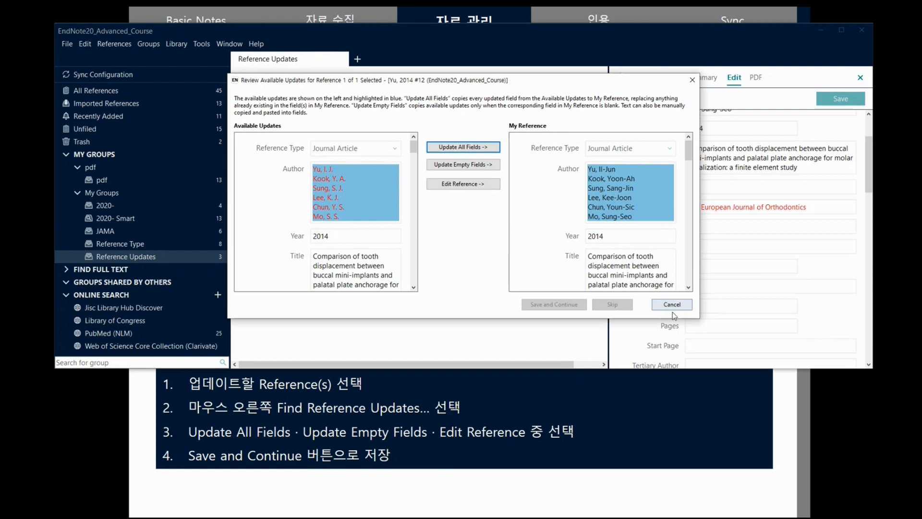
- Compare the available updates with the tooth displacement reference and update only its empty fields
scroll(689, 217, "down", 5)
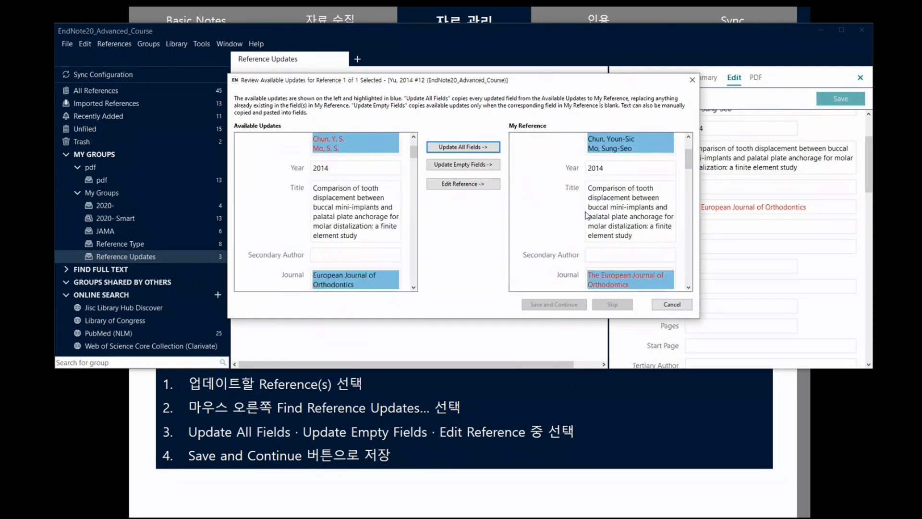
scroll(370, 230, "down", 9)
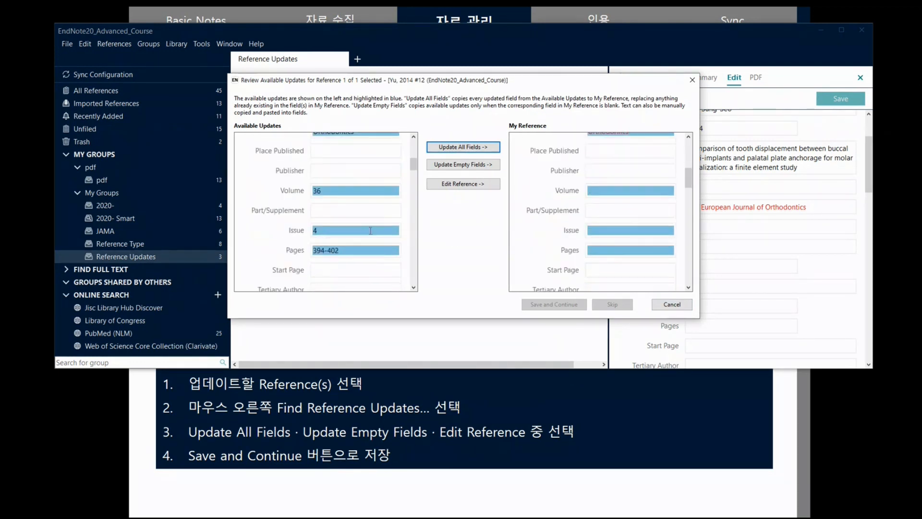
scroll(371, 230, "up", 6)
scroll(370, 230, "up", 3)
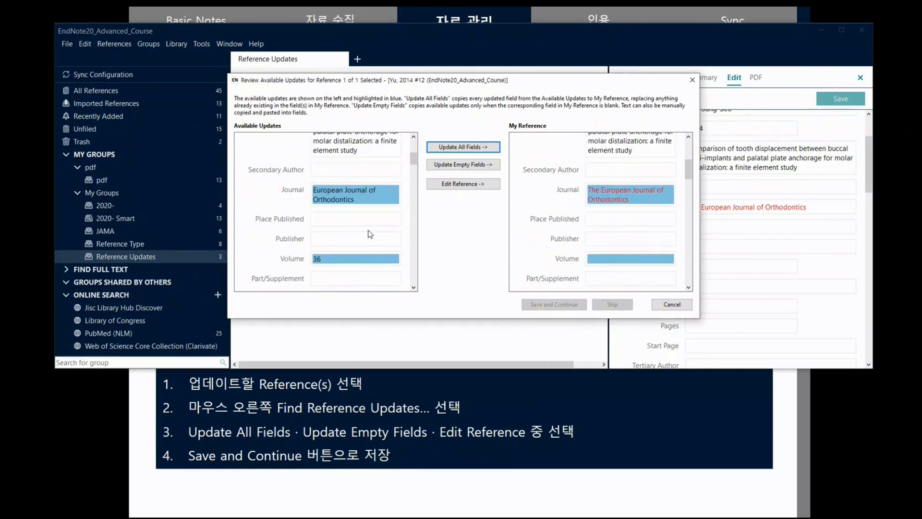
scroll(370, 230, "down", 2)
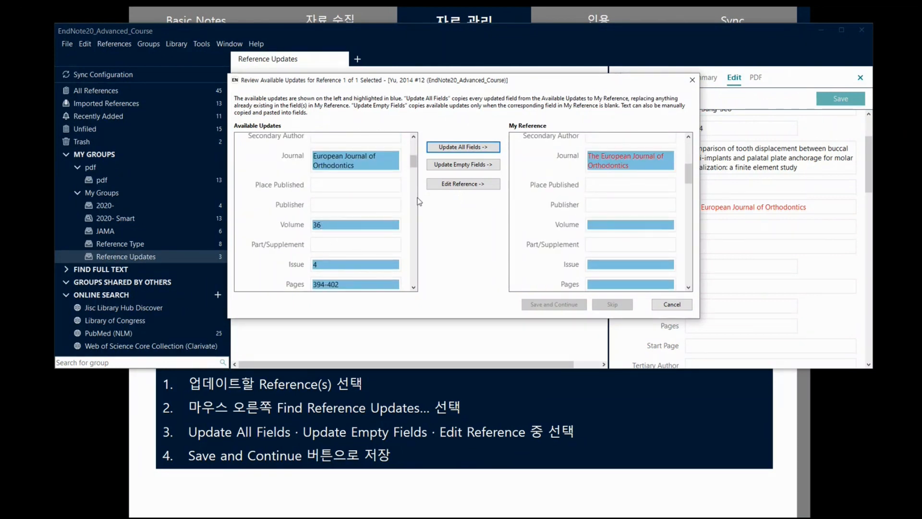
left_click_drag(415, 164, 417, 183)
scroll(416, 183, "up", 5)
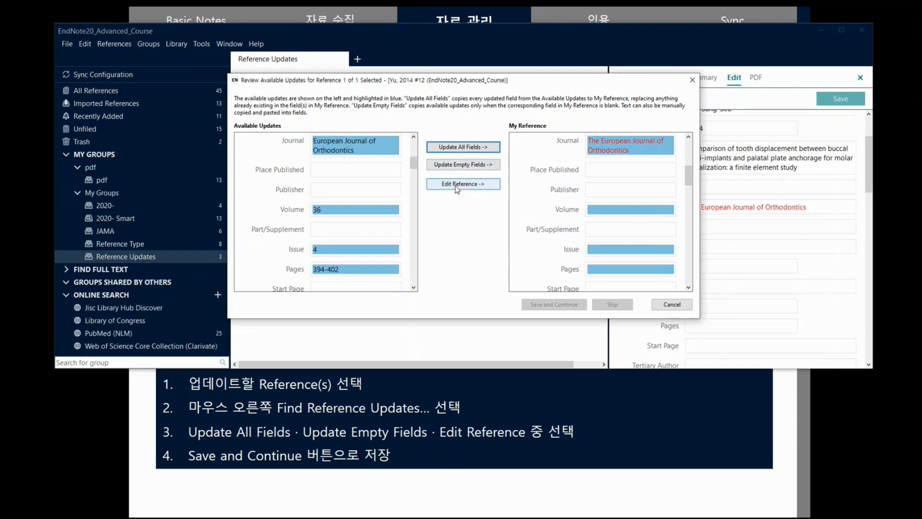
left_click(462, 164)
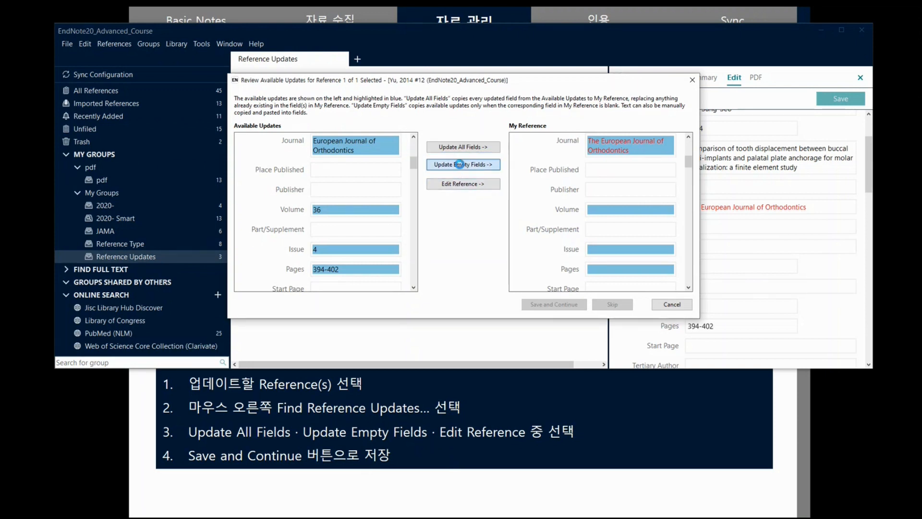
left_click(463, 229)
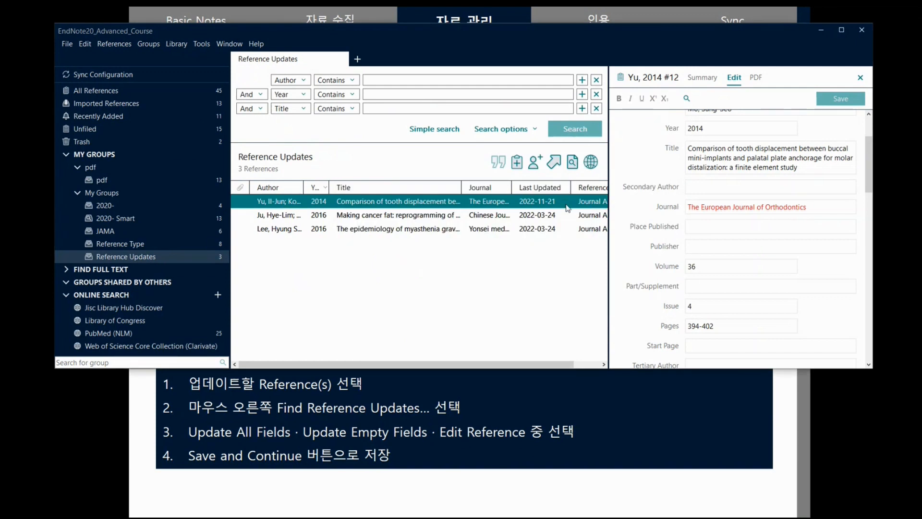
- Find updates for the tooth displacement reference again, update all its fields, save them, and show its summary
right_click(541, 201)
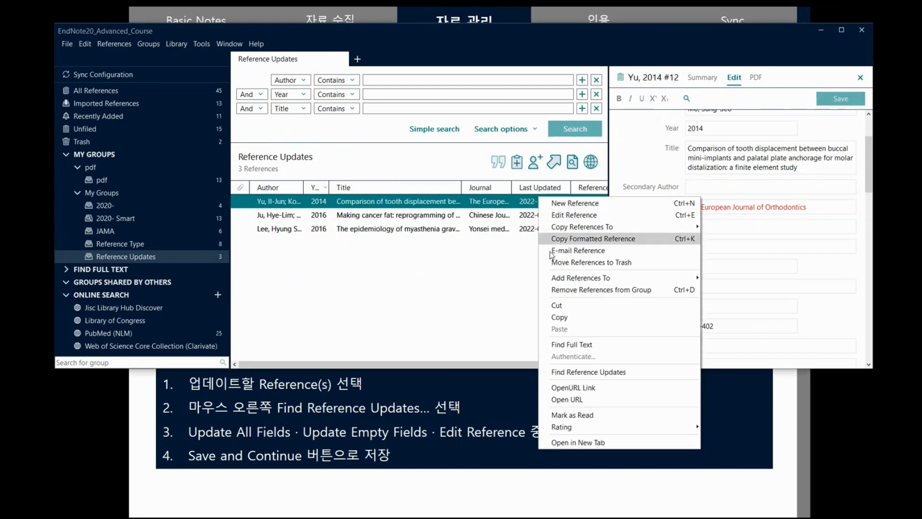
left_click(562, 371)
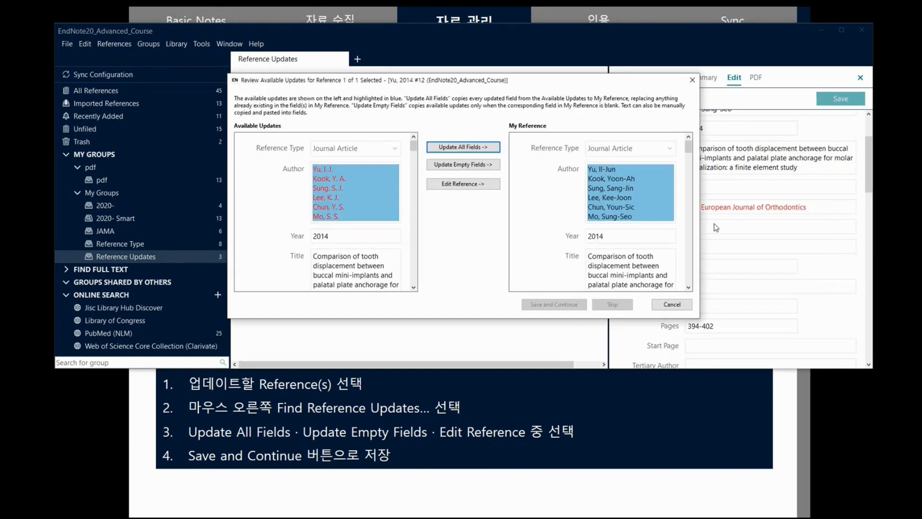
left_click(449, 148)
left_click(554, 303)
left_click(462, 229)
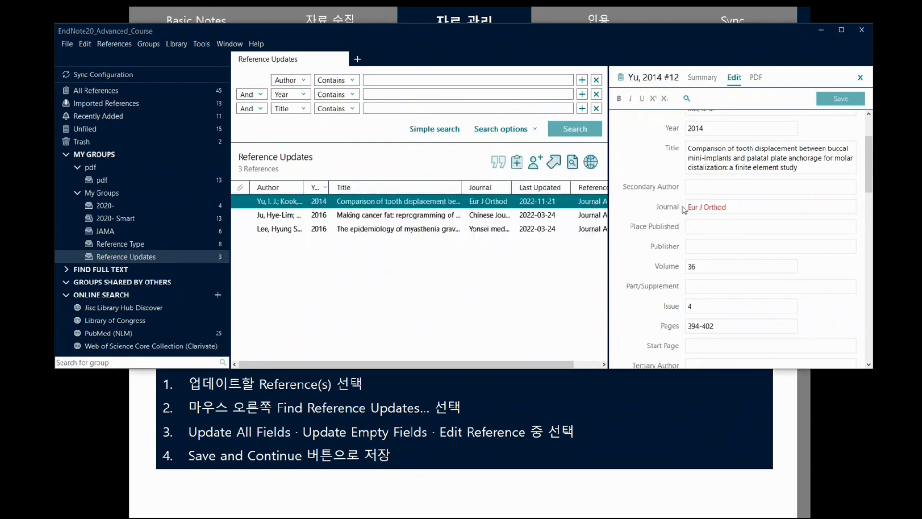
left_click(703, 77)
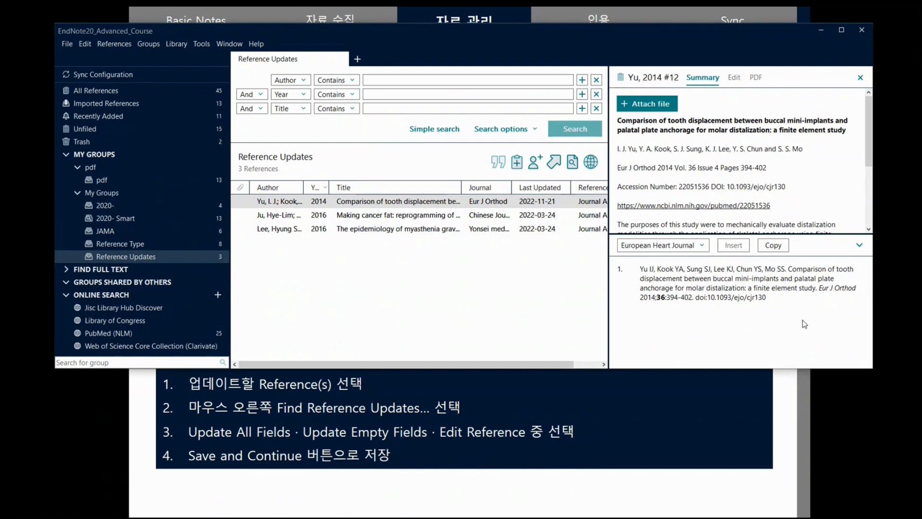
- Find updates for the "Making cancer fat" reference, compare the journal and pages, then update all its fields and save
left_click(440, 219)
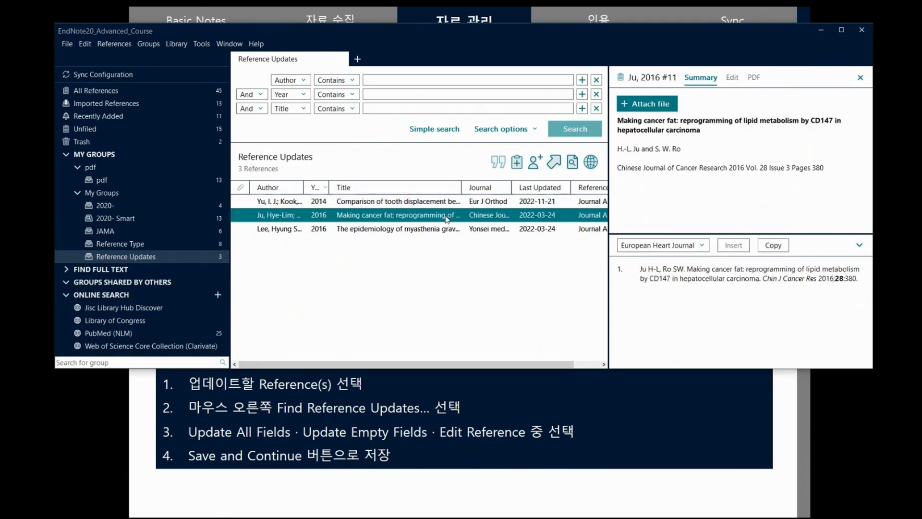
right_click(518, 215)
left_click(589, 390)
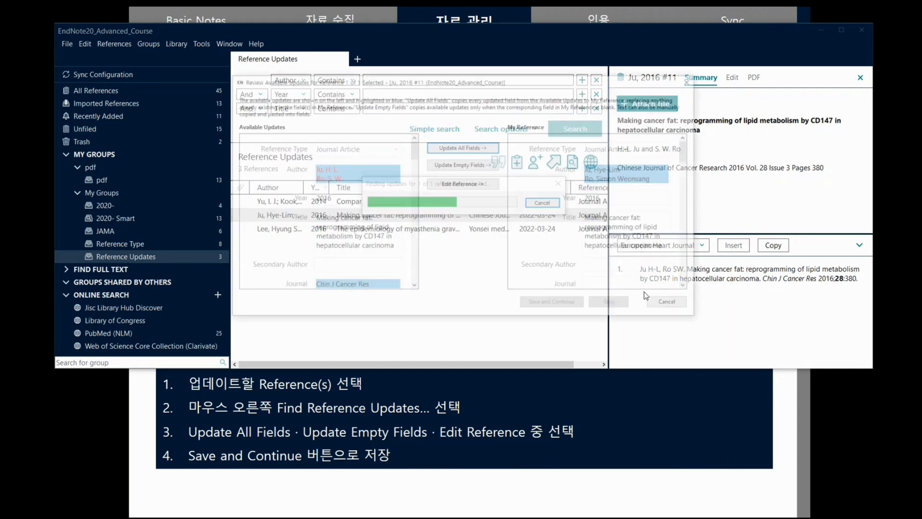
scroll(560, 171, "down", 4)
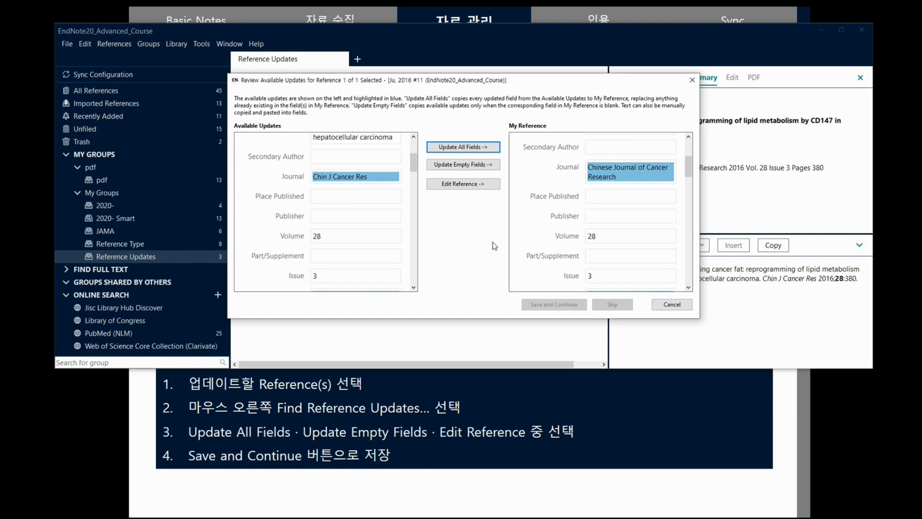
left_click_drag(689, 170, 691, 177)
scroll(691, 177, "up", 1)
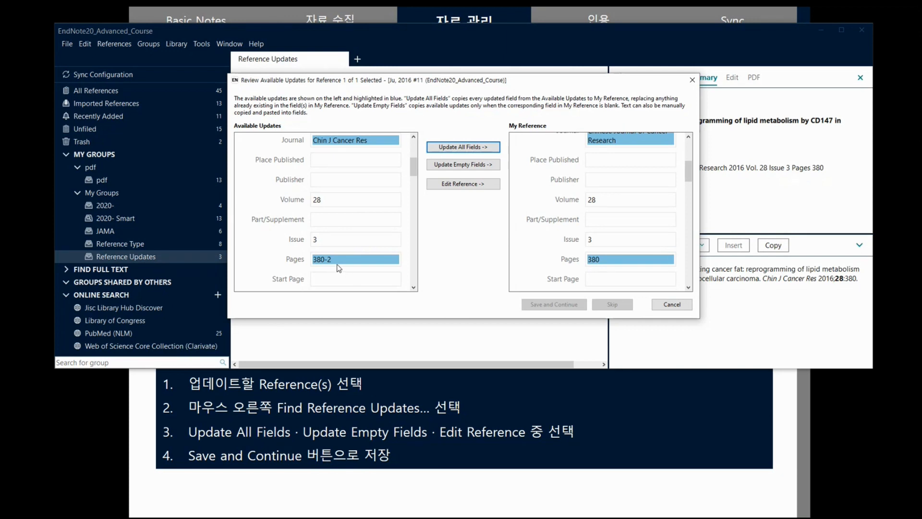
left_click(455, 146)
left_click(554, 304)
left_click(463, 232)
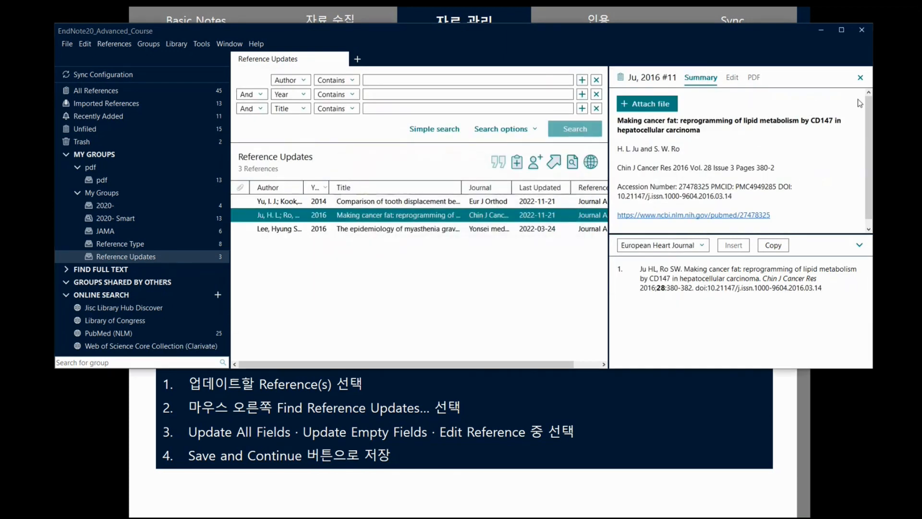
- Close the "Making cancer fat" reference's details, then briefly open and close the myasthenia gravis epidemiology reference
left_click(860, 78)
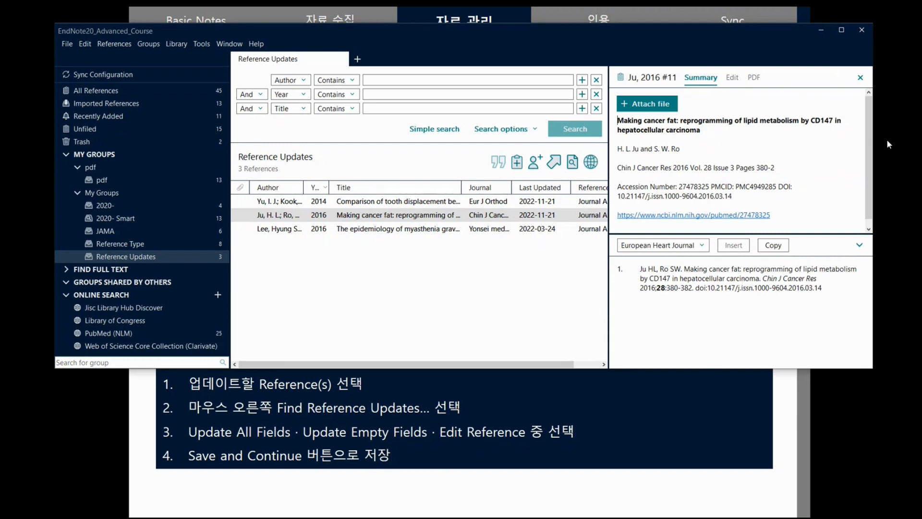
left_click(860, 77)
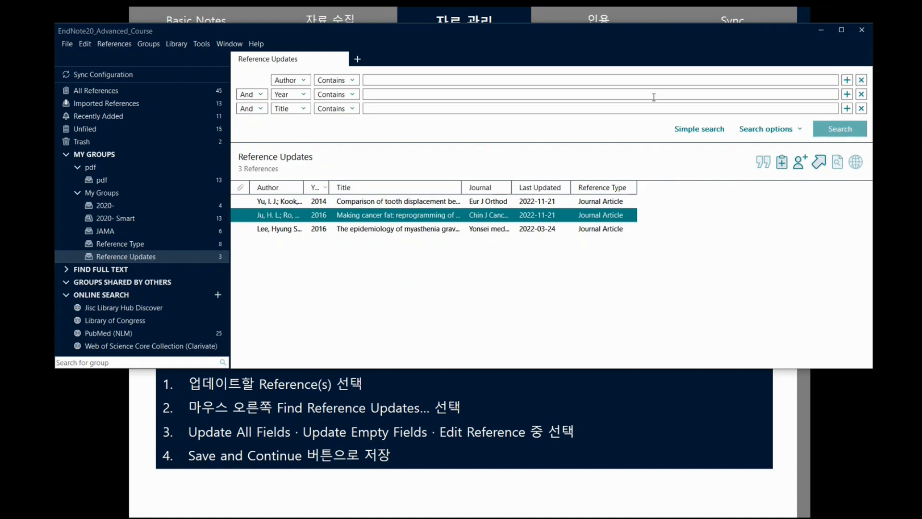
left_click(390, 229)
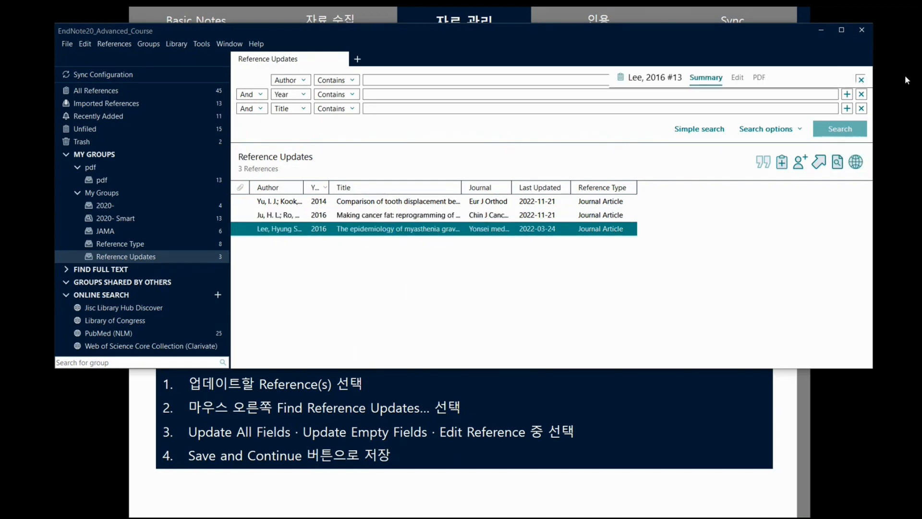
left_click(860, 77)
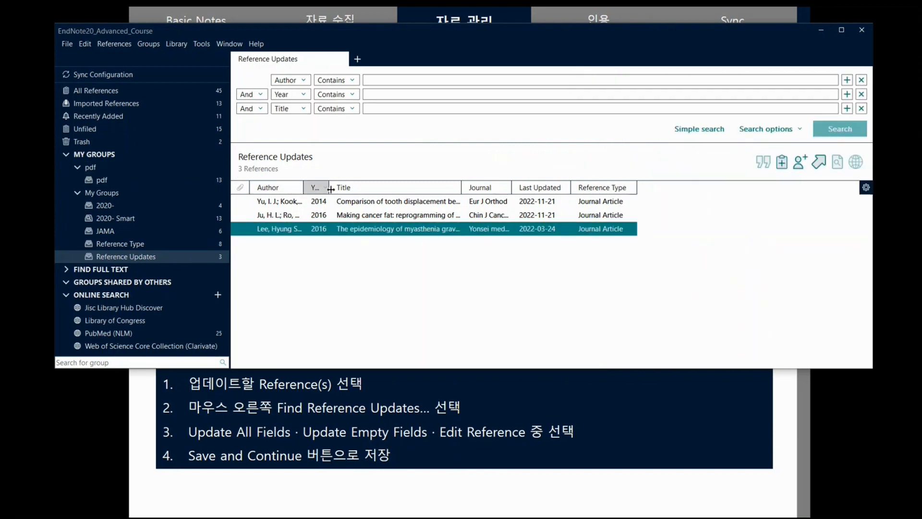
- Widen the Year and Journal columns of the reference list and clear the reference selection
left_click_drag(329, 186, 357, 181)
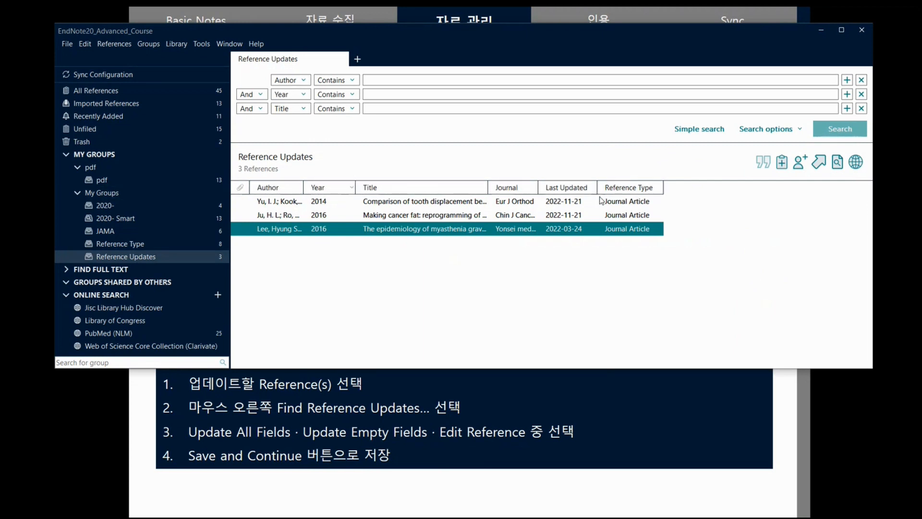
left_click_drag(538, 185, 565, 185)
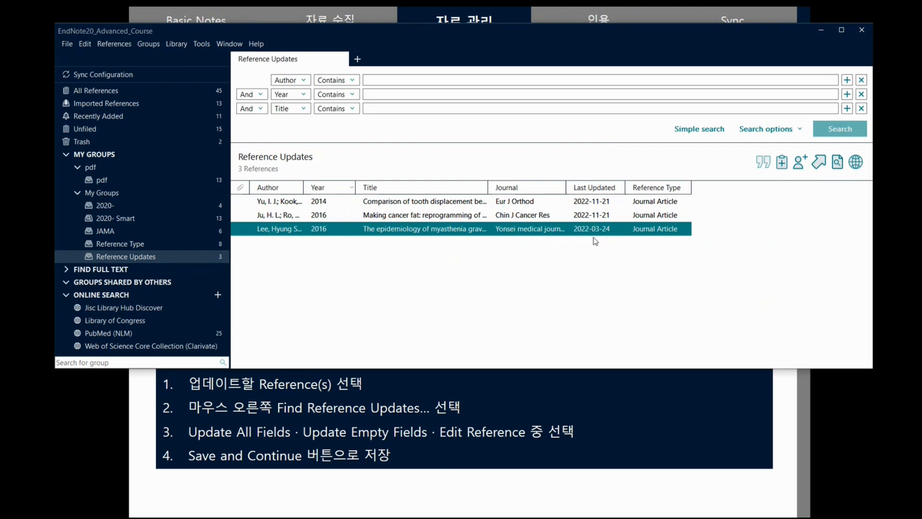
right_click(597, 189)
left_click(538, 289)
left_click(537, 288)
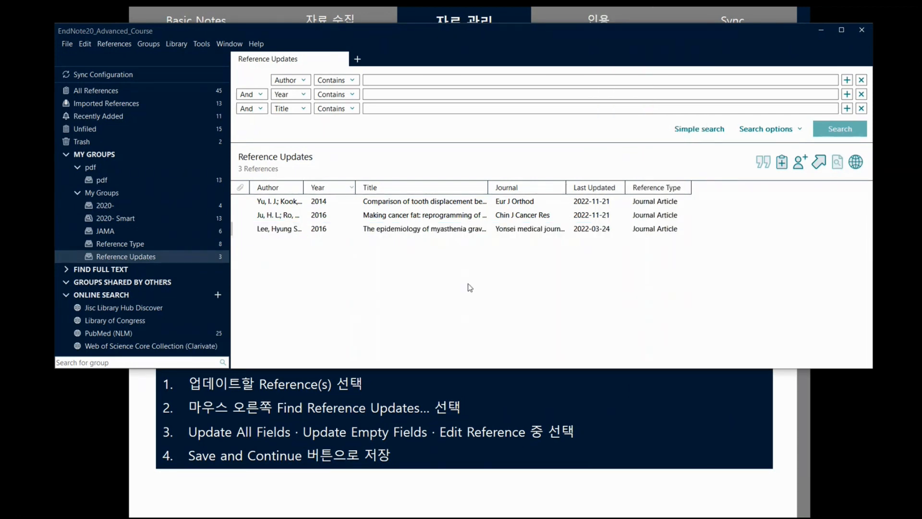
- Add the Pages column to the reference list, and widen it in the All References view
right_click(603, 188)
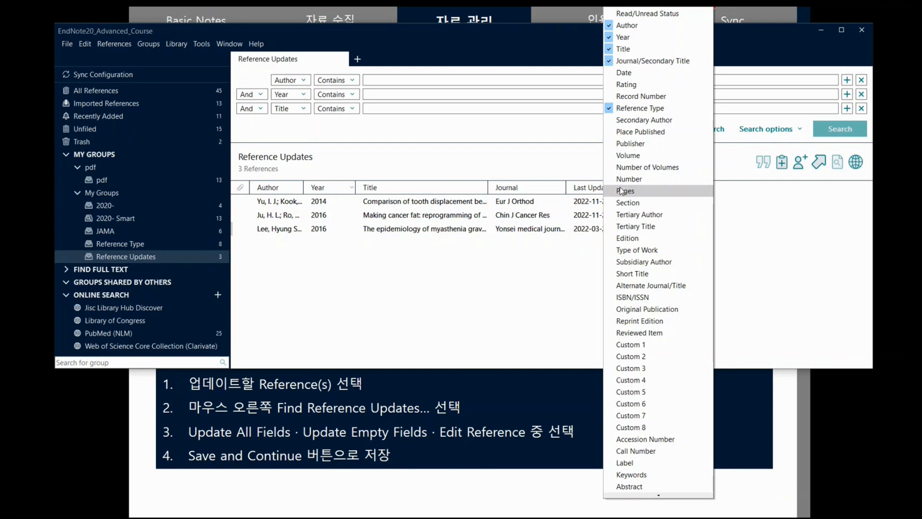
left_click(621, 191)
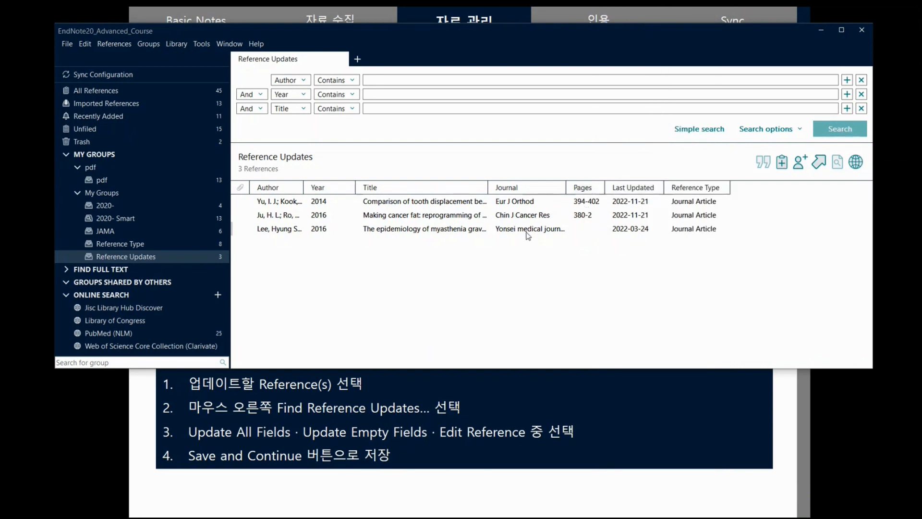
left_click(214, 91)
left_click_drag(604, 187, 634, 187)
- Locate the 2020 "Heat Shock Protein 70 (HSP70)" article with empty pages and check it for reference updates
scroll(631, 230, "down", 6)
scroll(632, 231, "up", 3)
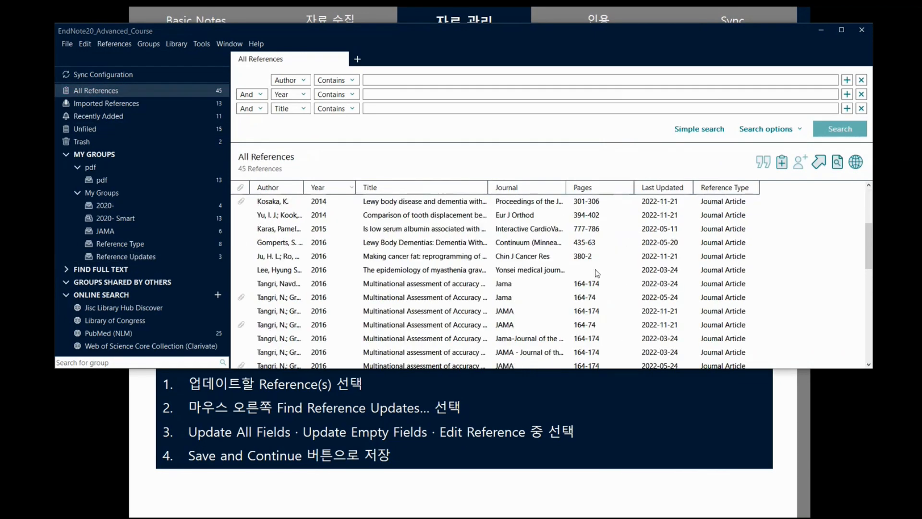
scroll(620, 277, "down", 6)
left_click(583, 297)
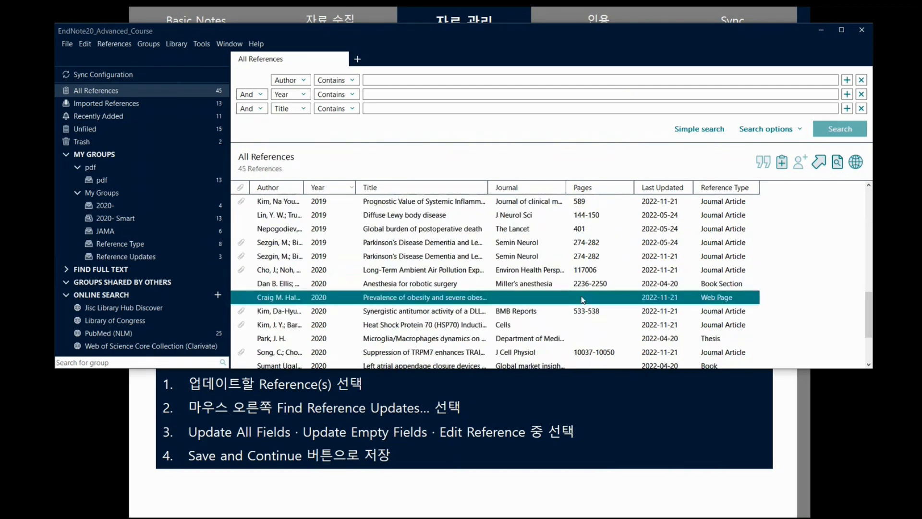
scroll(621, 291, "down", 2)
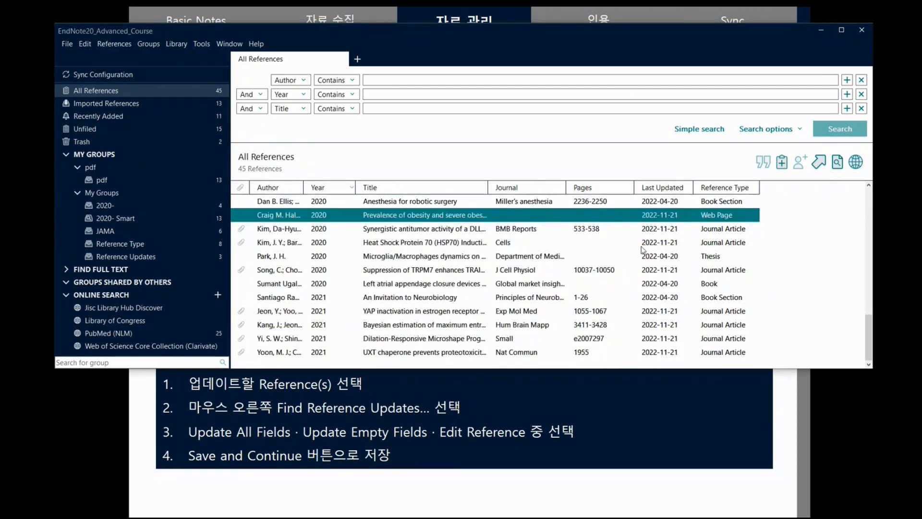
left_click(605, 246)
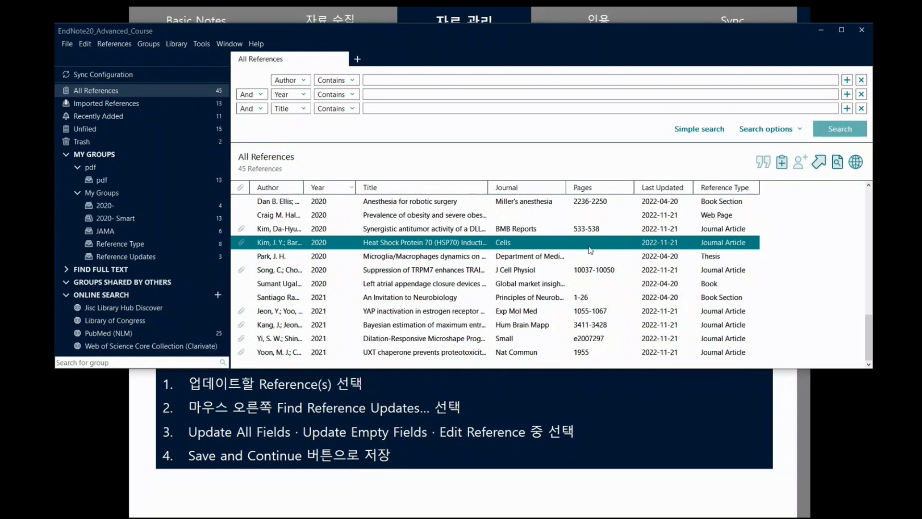
right_click(478, 246)
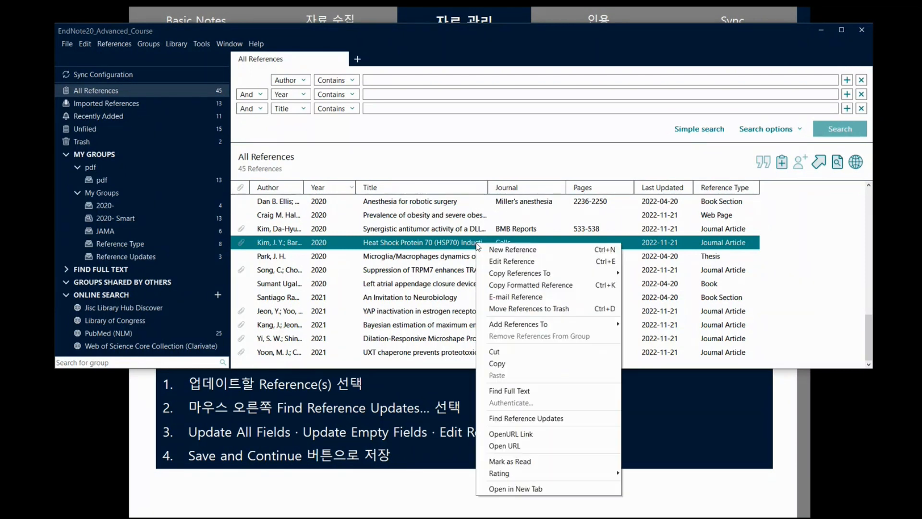
left_click(537, 420)
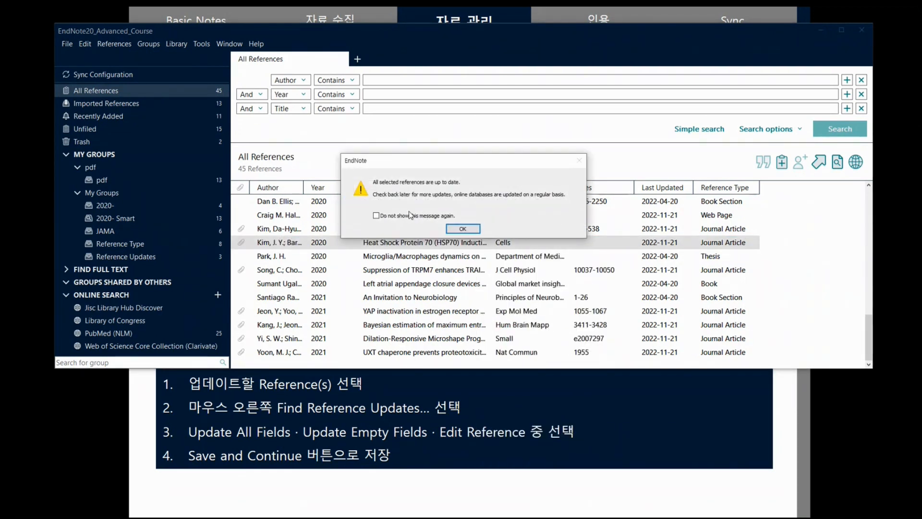
left_click(462, 228)
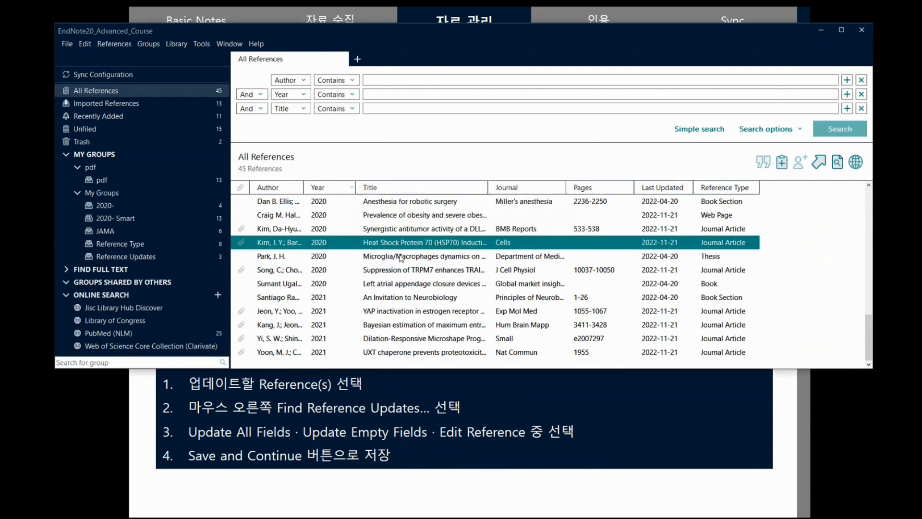
- Hide the Last Updated column from the reference list
scroll(597, 259, "up", 10)
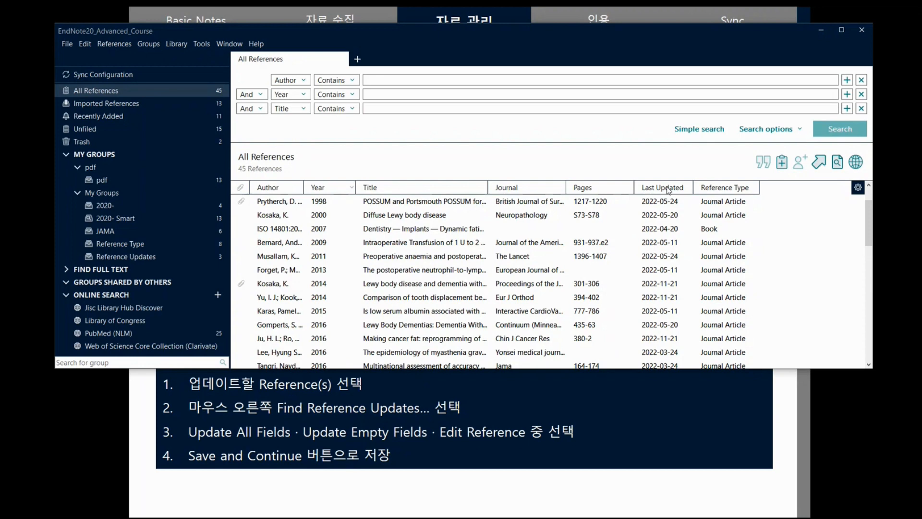
right_click(668, 191)
scroll(682, 312, "down", 5)
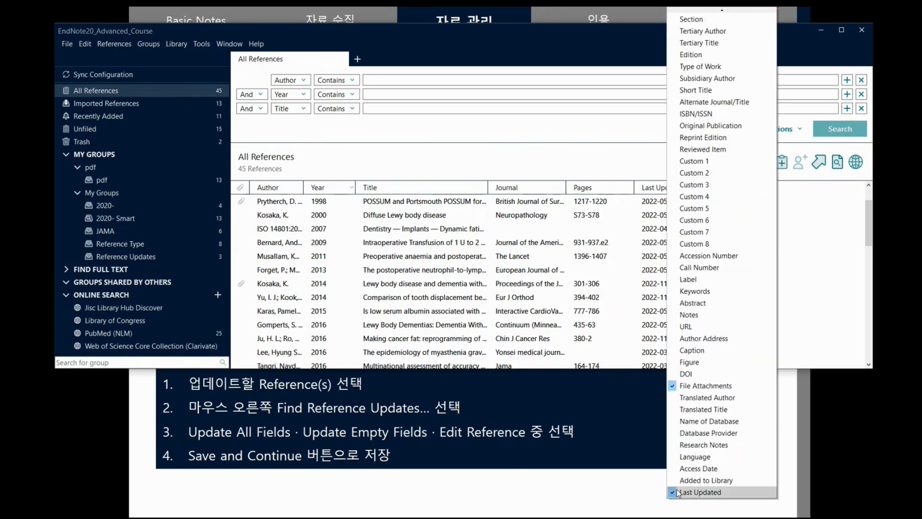
left_click(674, 492)
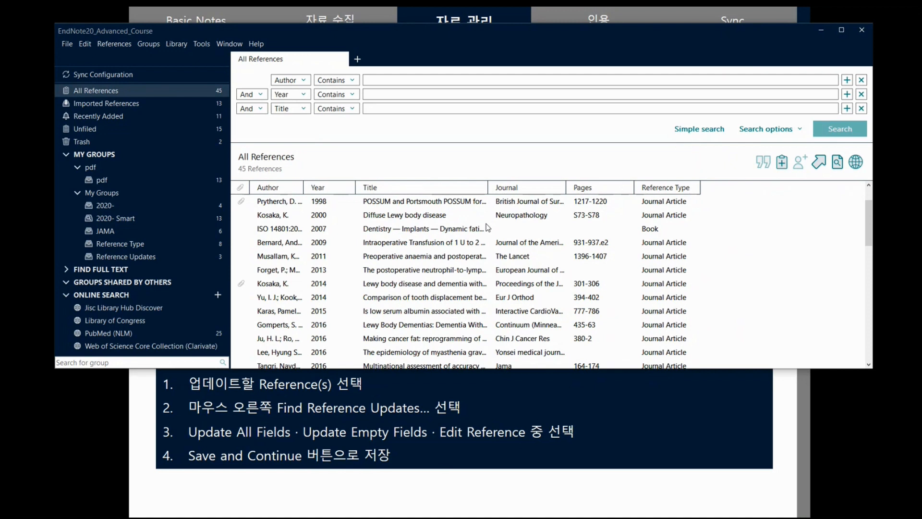
- Sort all references by year in descending order, restore the ascending order, and return to the presentation slides
left_click(324, 190)
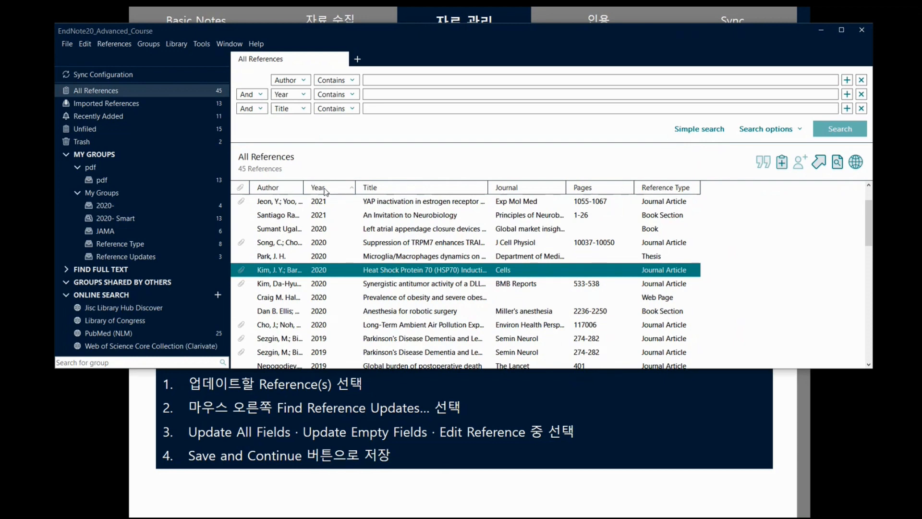
left_click(325, 190)
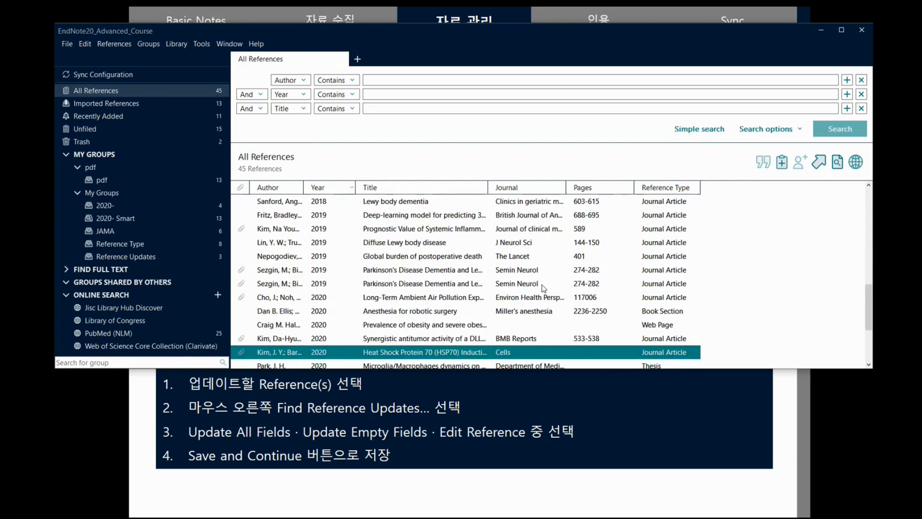
scroll(537, 287, "down", 3)
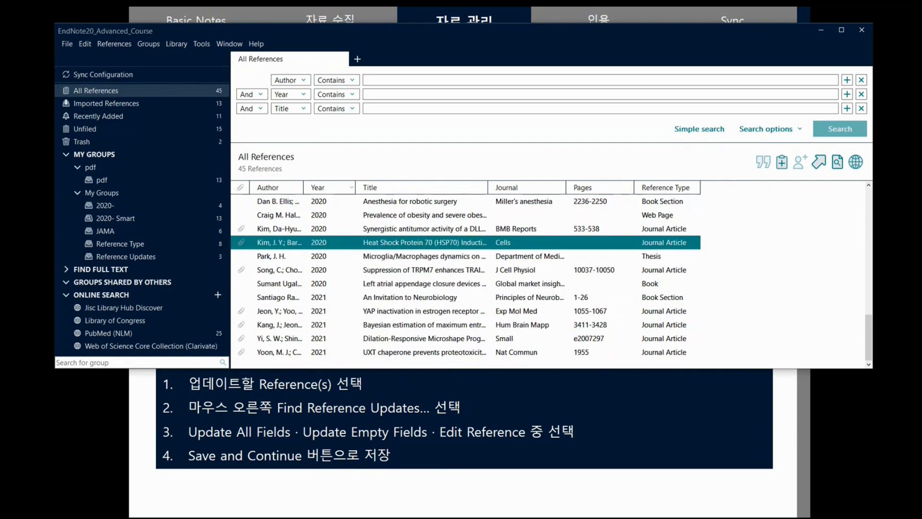
left_click(470, 502)
left_click(576, 420)
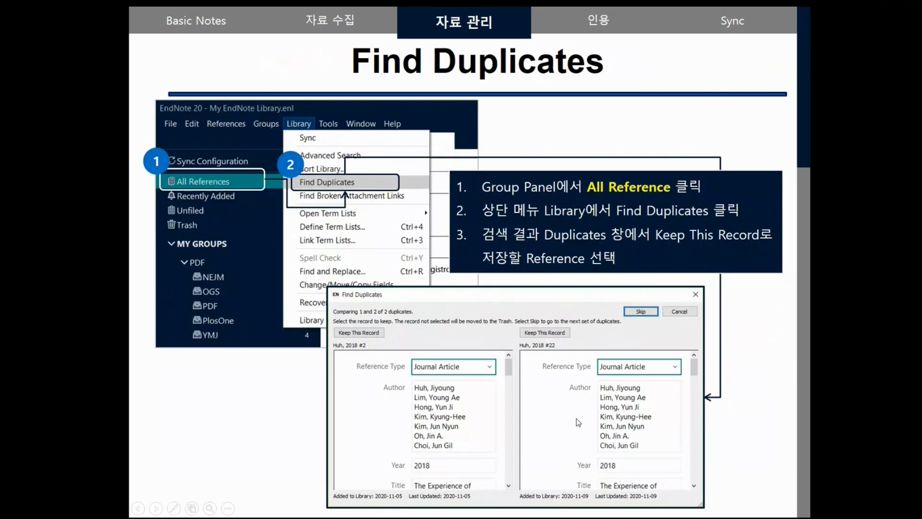
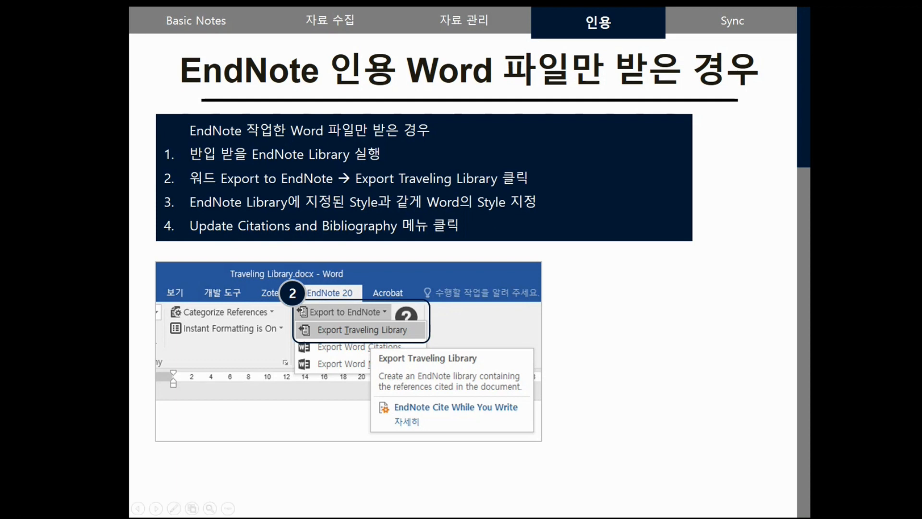
- Switch to File Explorer, open the Traveling Library document from the Advanced folder in Word, and display its EndNote 20 tools
key("alt+Tab")
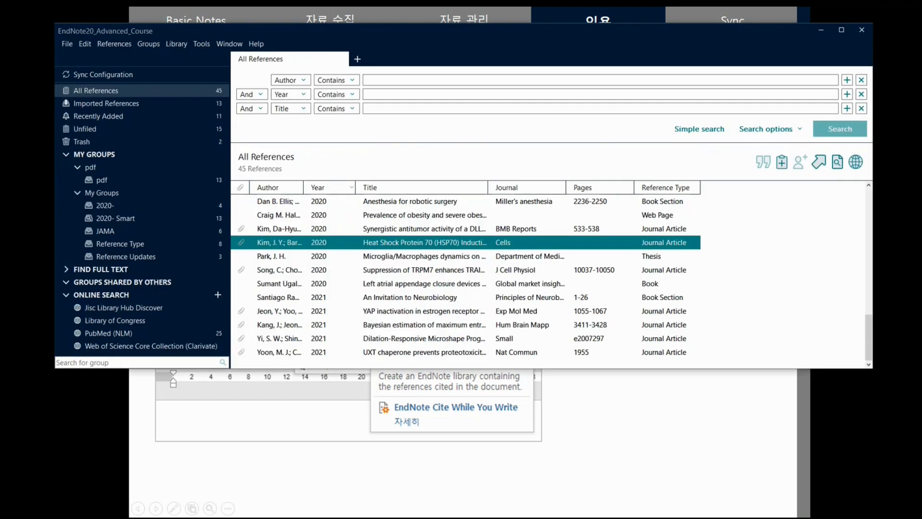
key("alt+Tab")
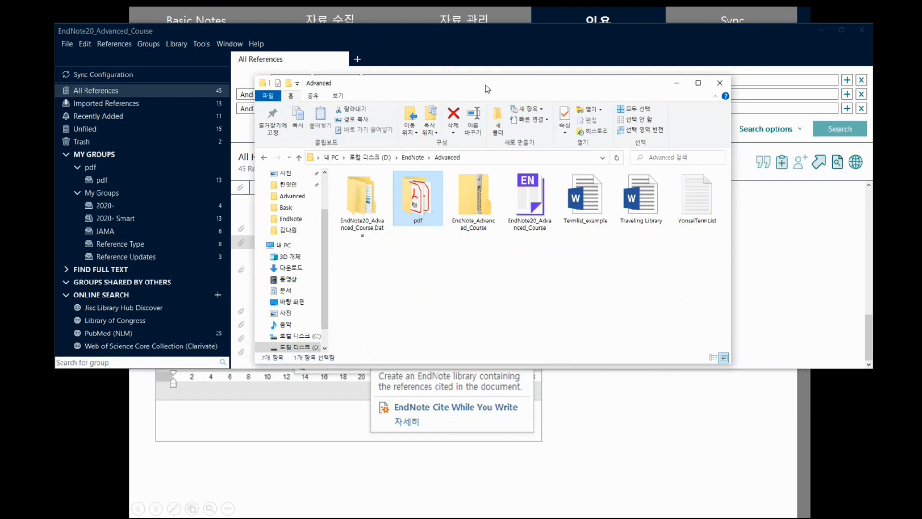
left_click_drag(486, 87, 490, 138)
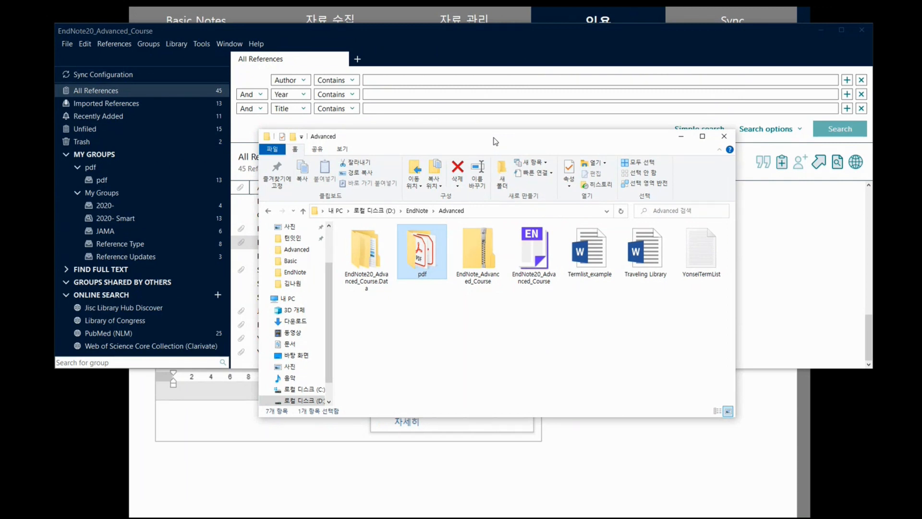
double_click(652, 277)
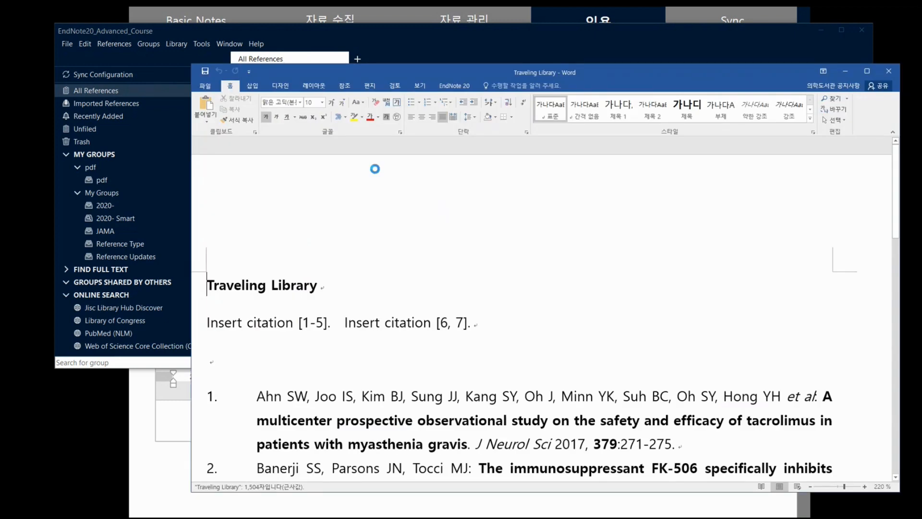
left_click(473, 86)
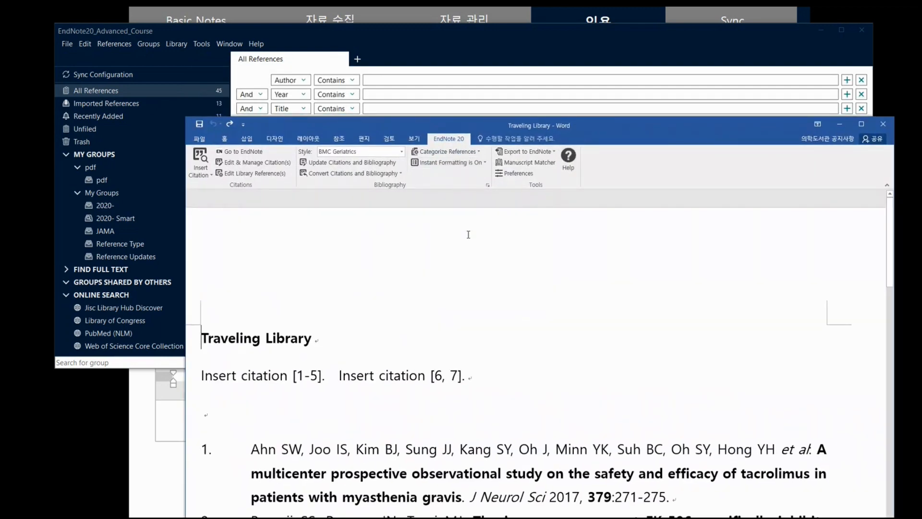
left_click_drag(613, 121, 614, 68)
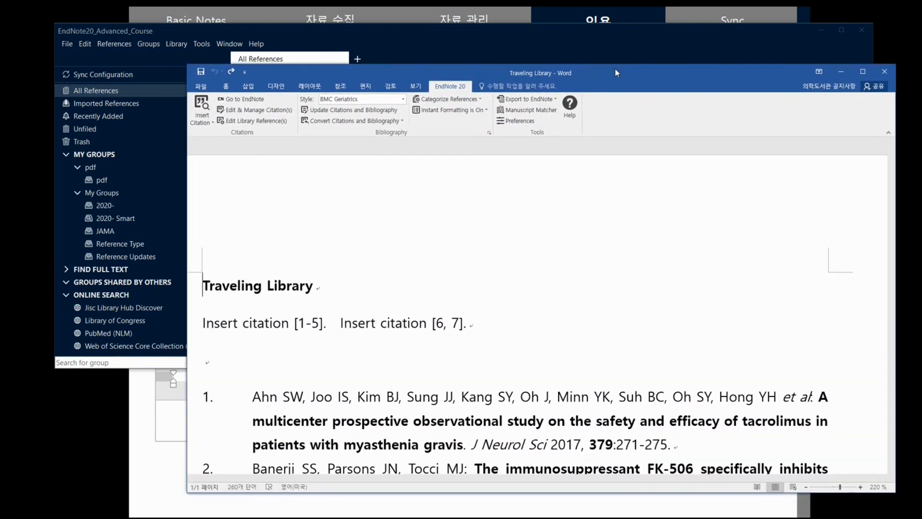
- Examine which library the document's citations come from, and check the open EndNote library before returning to the Word document
left_click(261, 111)
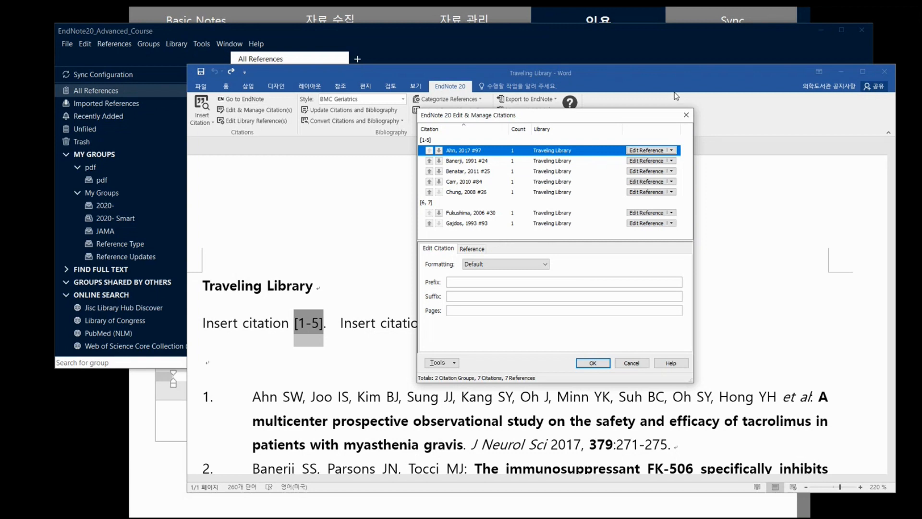
left_click(686, 115)
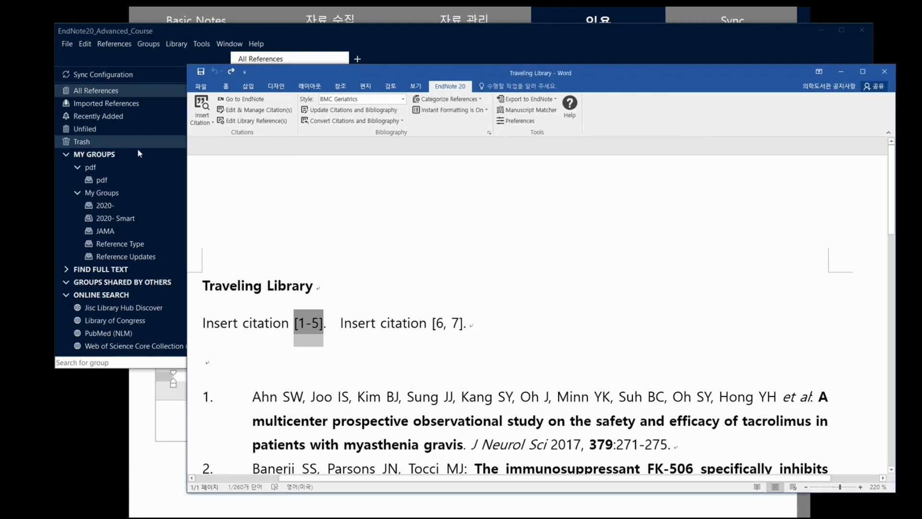
left_click(186, 27)
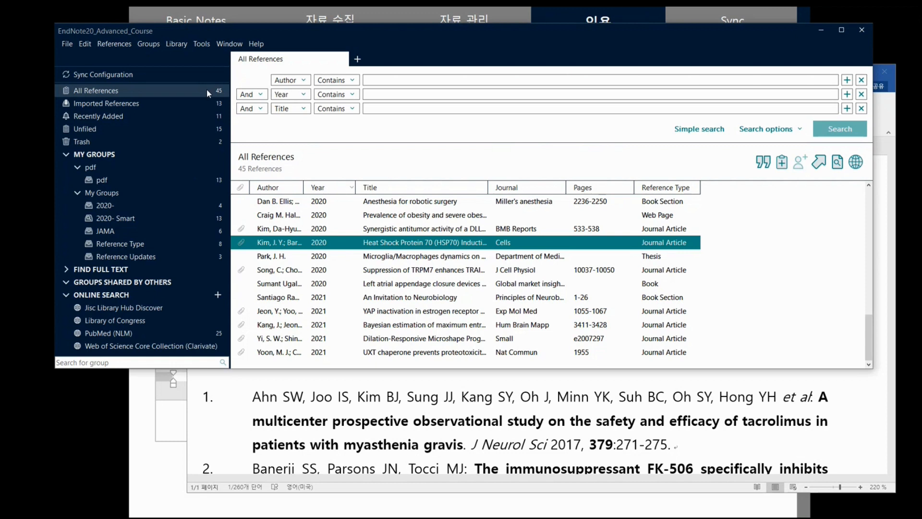
left_click(273, 469)
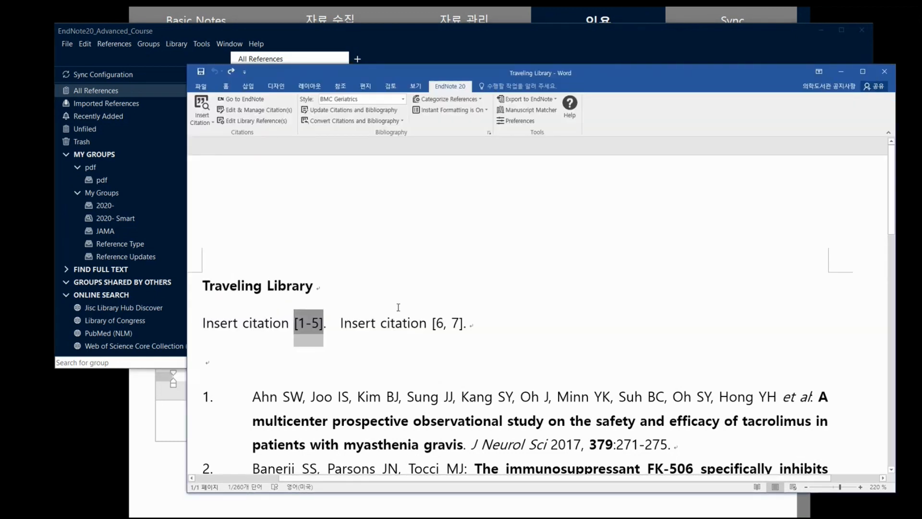
left_click(292, 287)
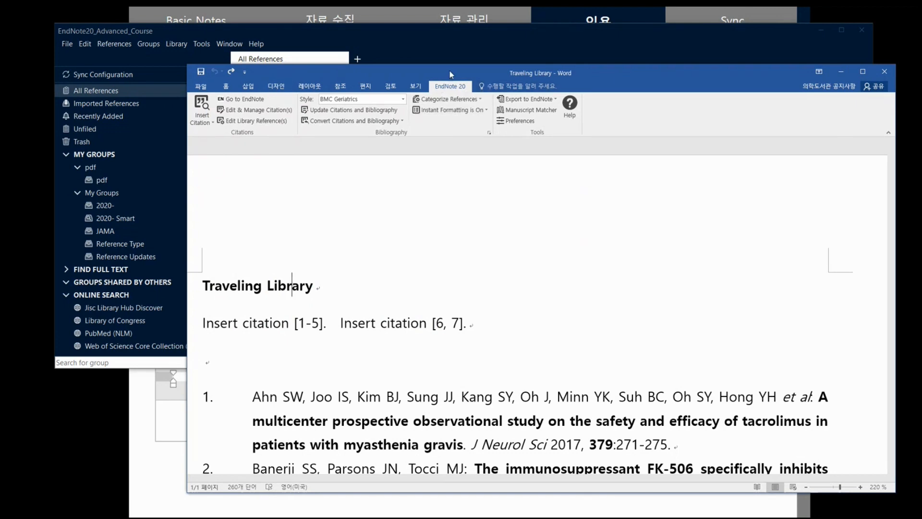
- Export the document's traveling library to the existing EndNote20_Advanced_Course library
left_click(555, 100)
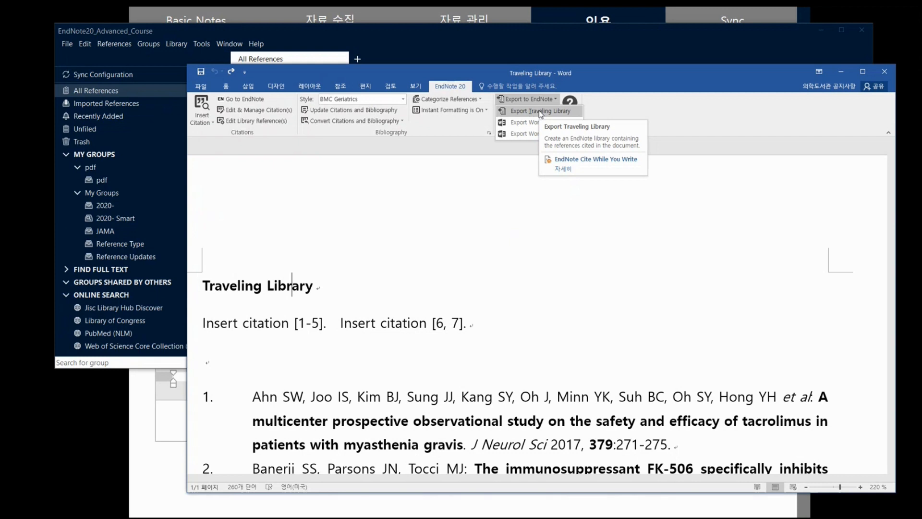
left_click(541, 111)
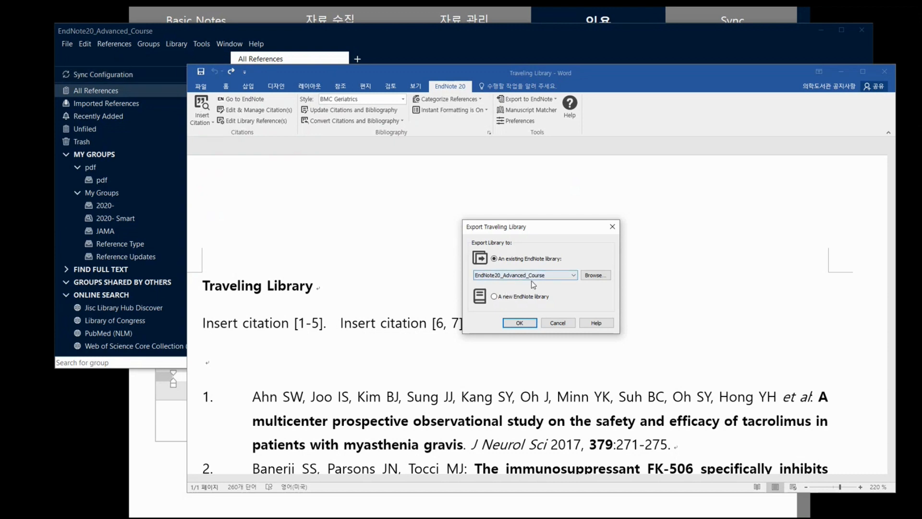
left_click(520, 322)
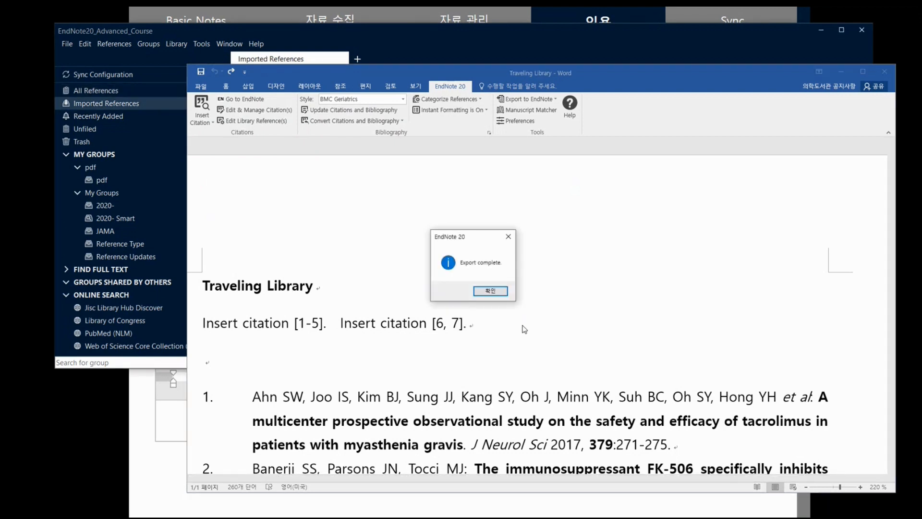
left_click(489, 291)
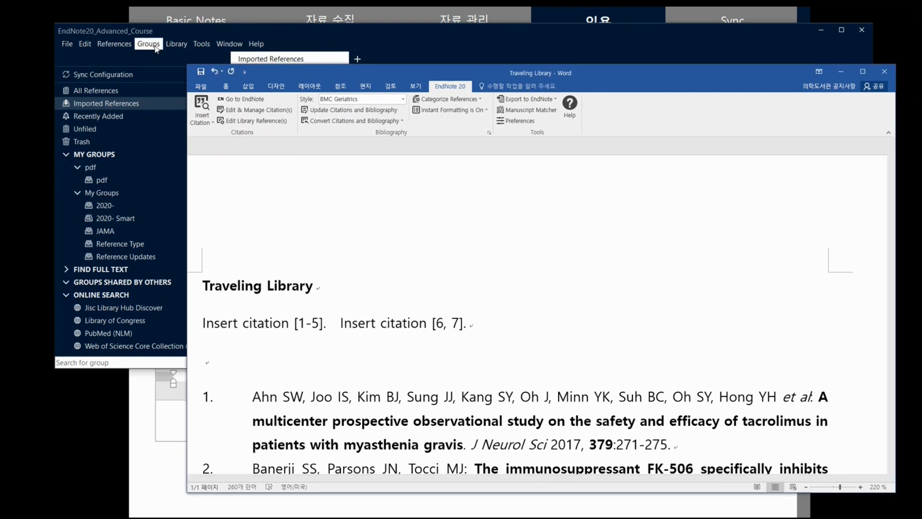
- Switch to EndNote and create a group named BMC in the My Groups set
left_click(172, 31)
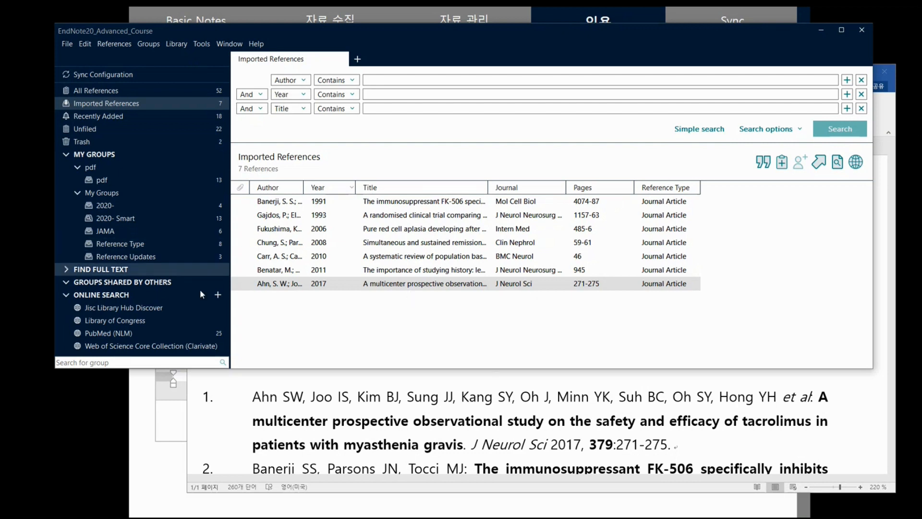
right_click(134, 193)
left_click(157, 203)
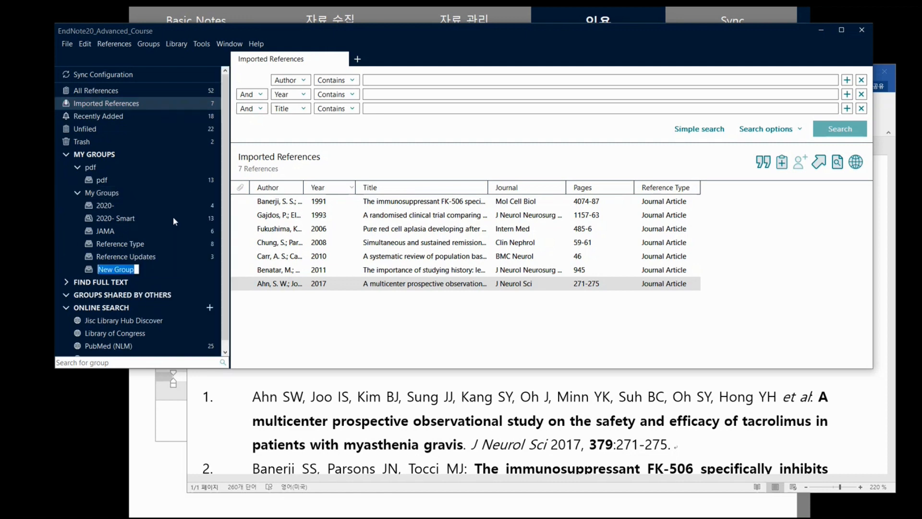
type("MB")
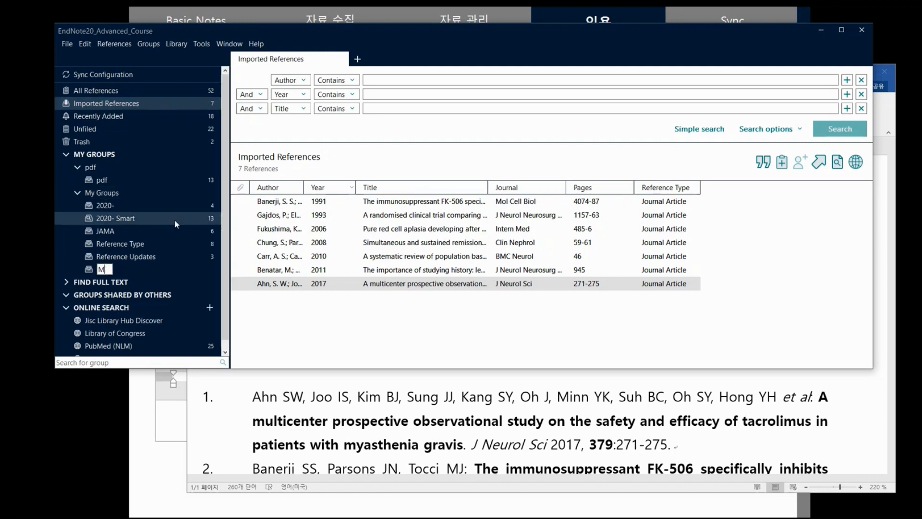
key("BackSpace")
key("BackSpace")
type("BMC")
key("Return")
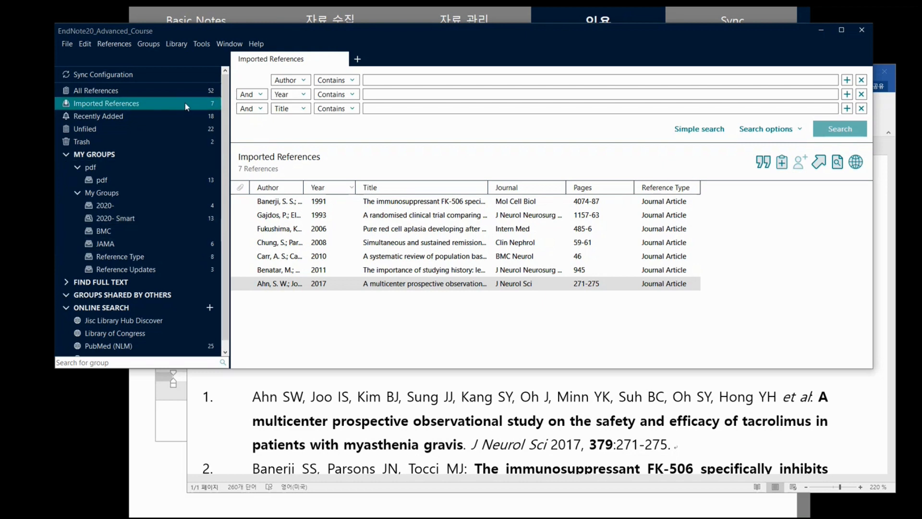
- Add all references in Imported References to the BMC group
left_click(349, 329)
key("ctrl+a")
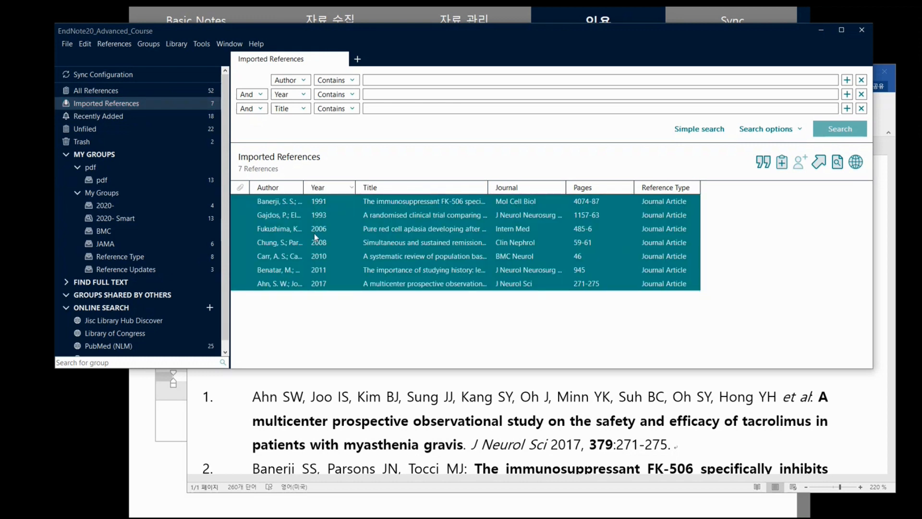
left_click_drag(313, 229, 194, 231)
- Check the citation style used in the EndNote library and set the Word document's style to match, European Heart Journal
left_click(540, 452)
scroll(452, 284, "down", 1)
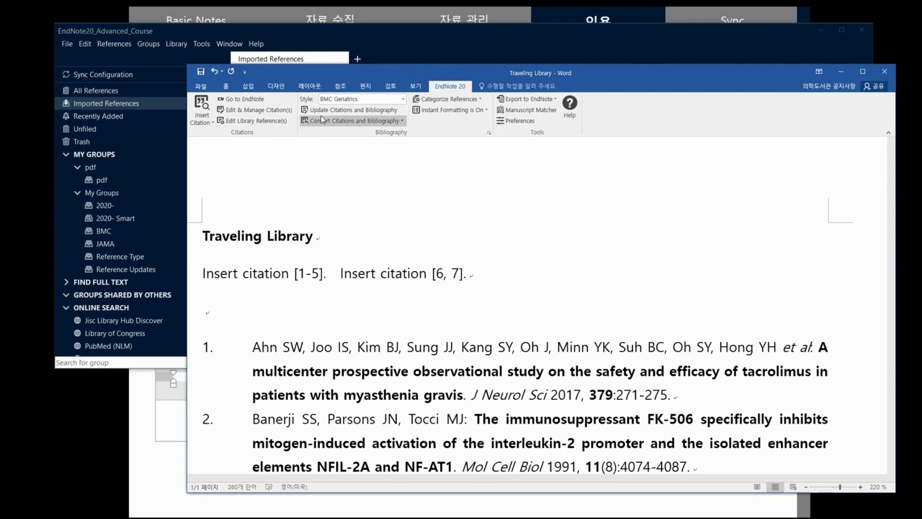
left_click(376, 40)
left_click(572, 253)
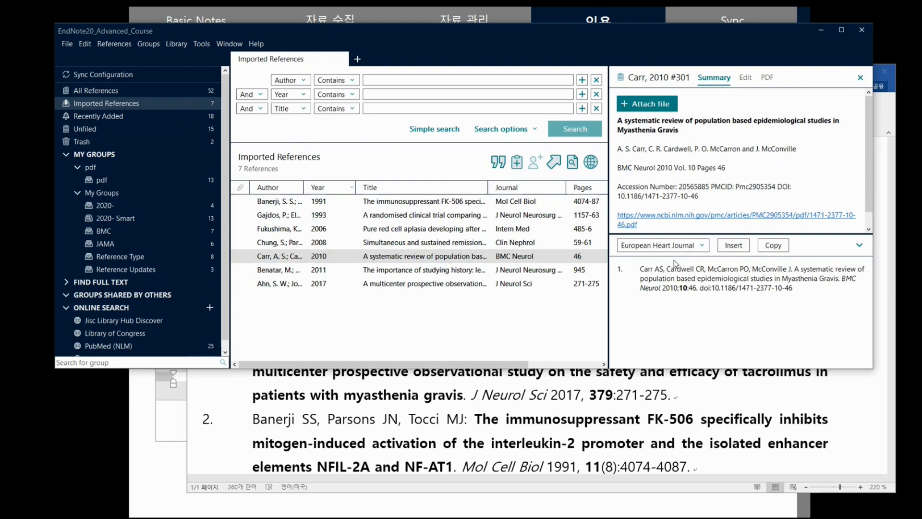
left_click(610, 413)
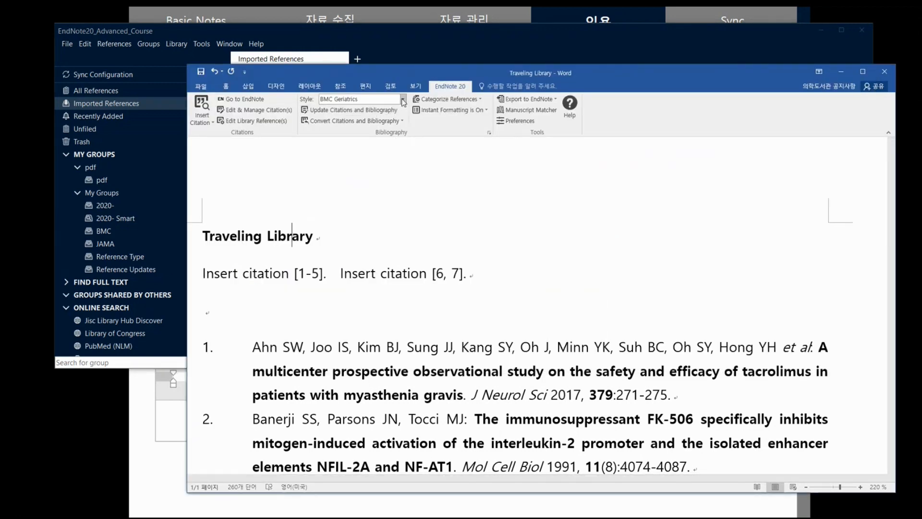
left_click(404, 99)
left_click(404, 100)
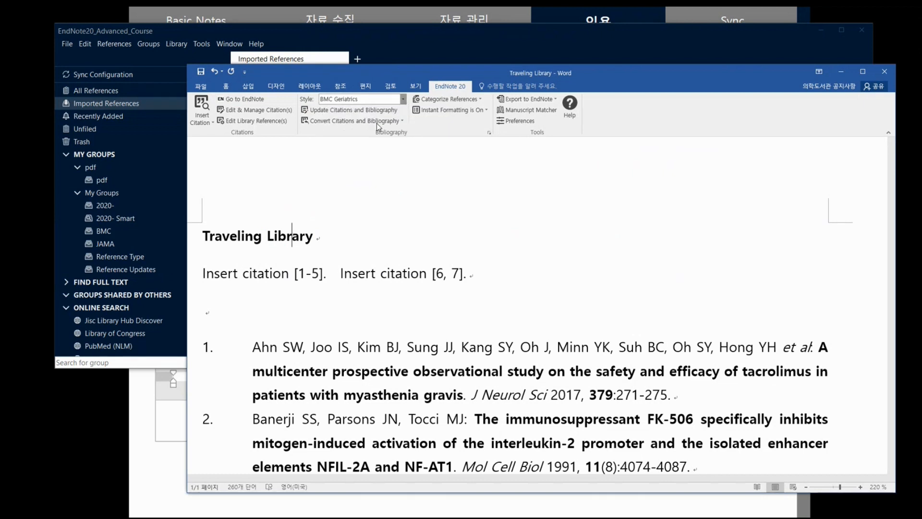
left_click(403, 100)
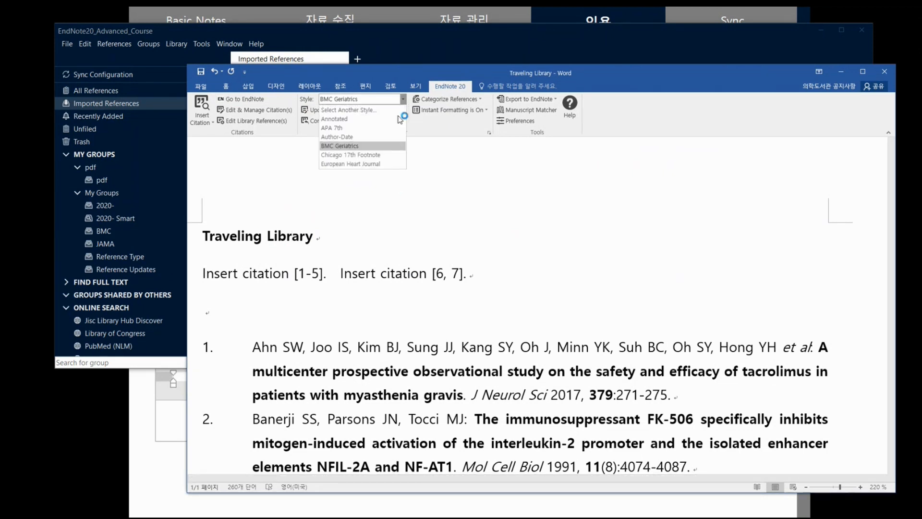
left_click(350, 166)
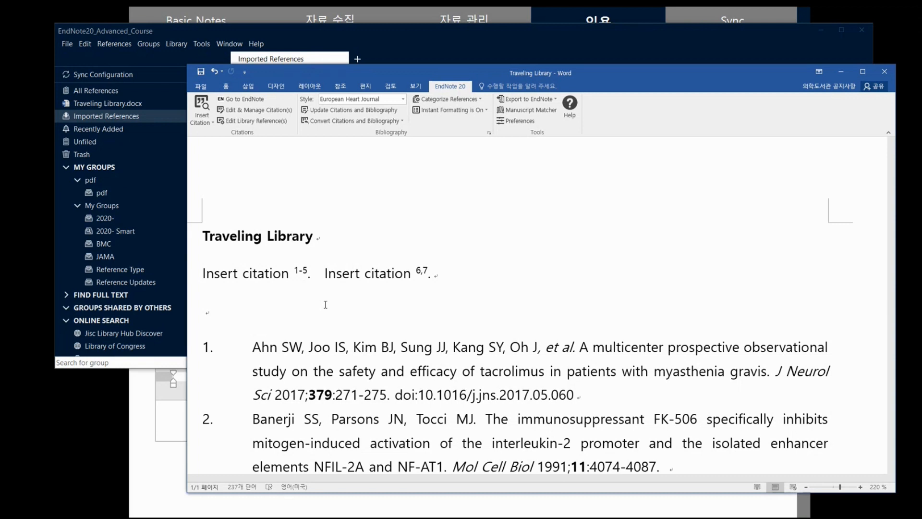
- Move the first sentence's period in front of its 1-5 citation and remove the space before it
left_click(308, 289)
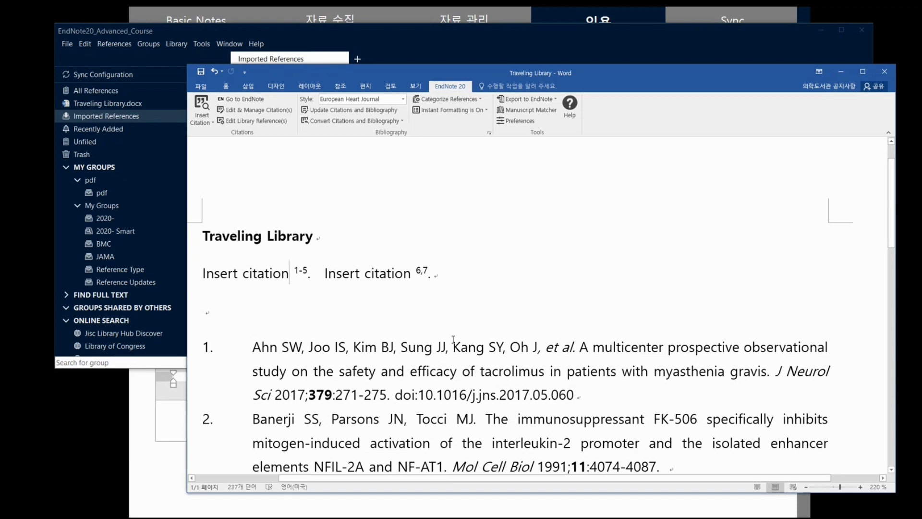
key("Delete")
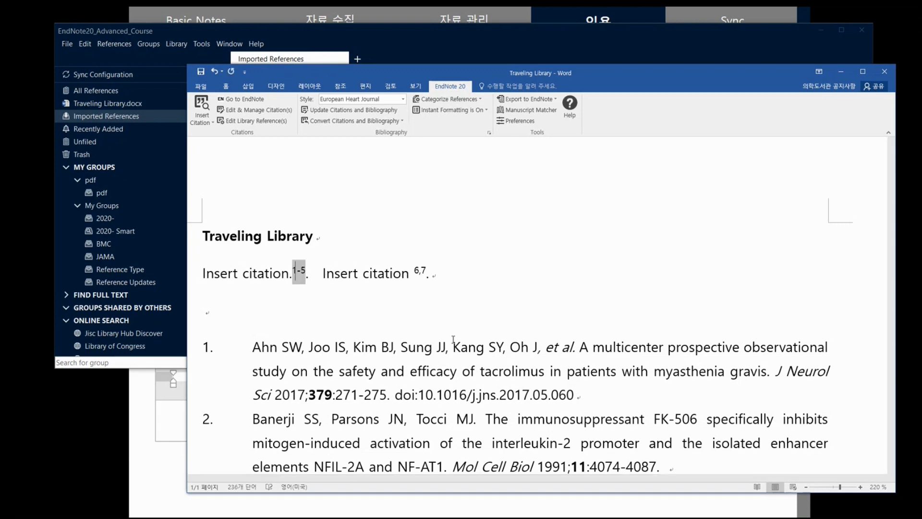
key("Right")
key("Delete")
- Move the second sentence's period in front of its 6,7 citation without a space, keeping one blank line above the bibliography
key("Right")
key("Right")
key("Right")
key("Right")
key("Right")
key("Right")
key("Right")
key("Right")
key("Right")
key("Right")
key("Right")
key("Right")
key("Right")
key("Right")
key("Right")
key("Right")
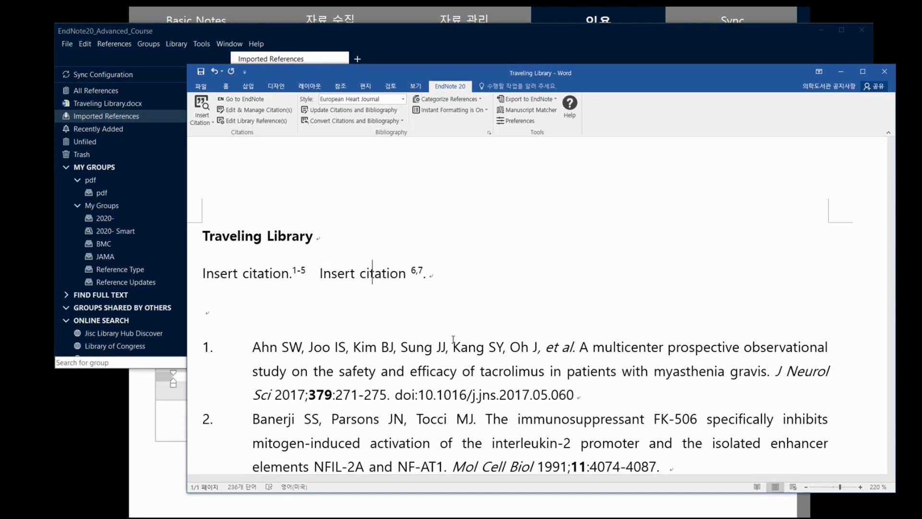
type(".")
key("Delete")
key("Right")
key("Delete")
key("Delete")
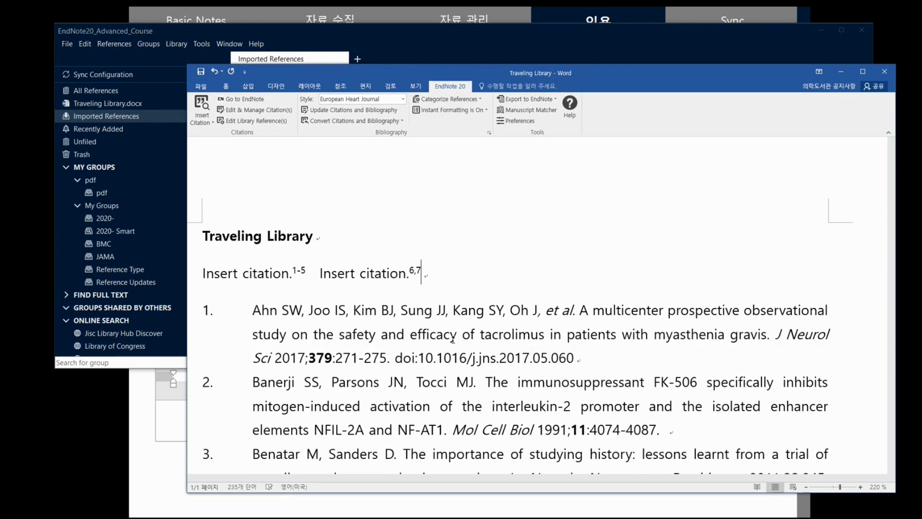
key("Return")
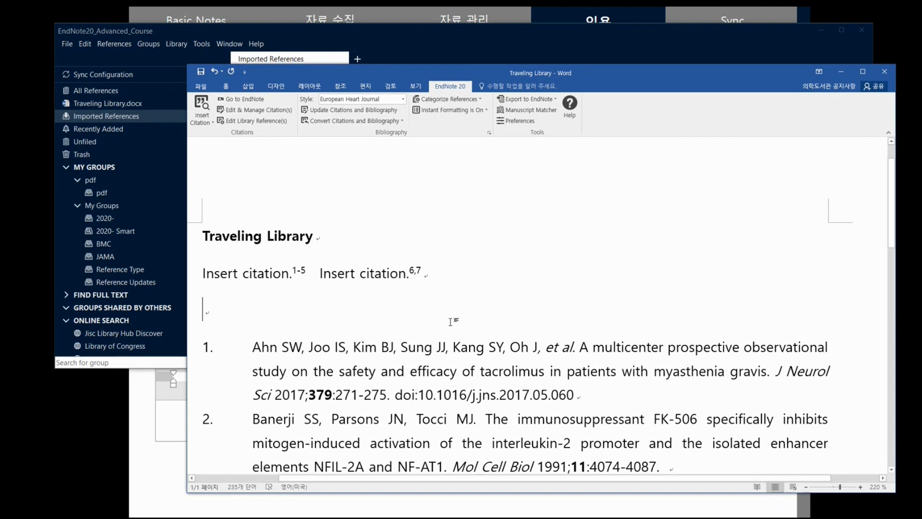
- Open Edit & Manage Citations, list the citations by library to check their source, and restore the citation grouping
left_click_drag(601, 76, 602, 52)
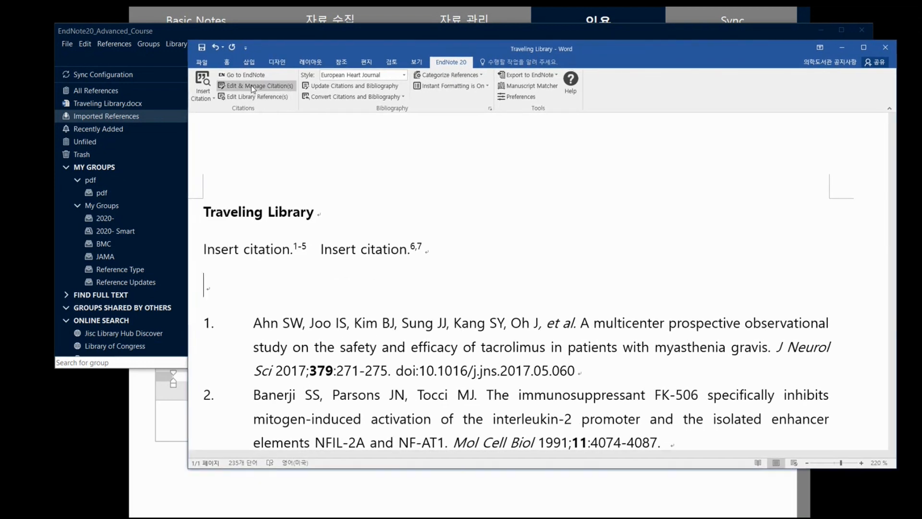
left_click(272, 89)
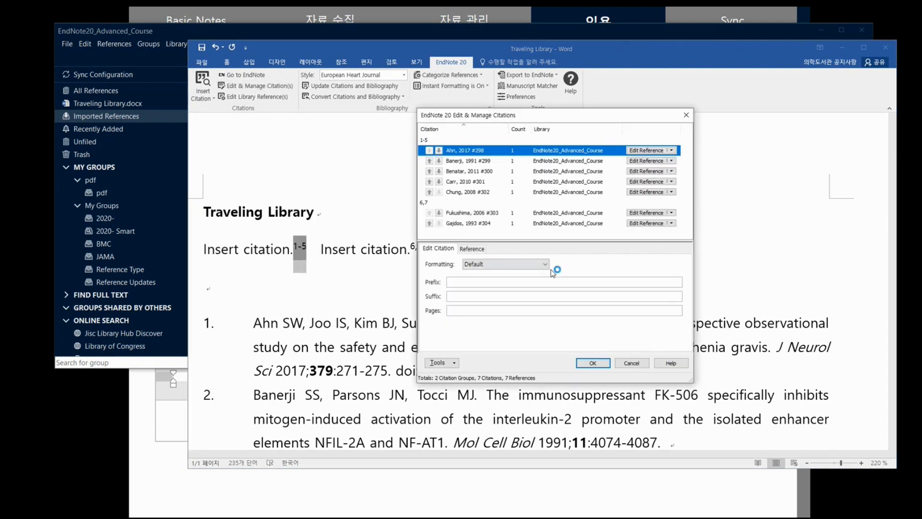
left_click(565, 133)
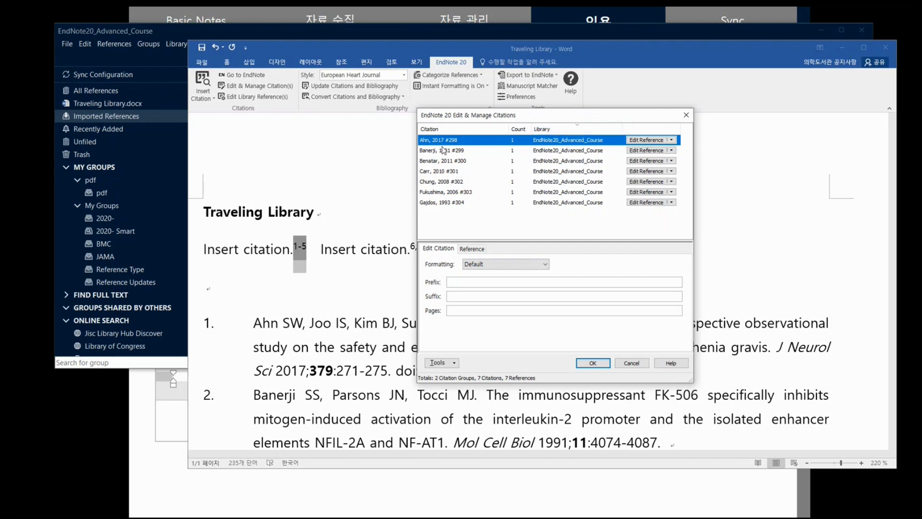
left_click(447, 129)
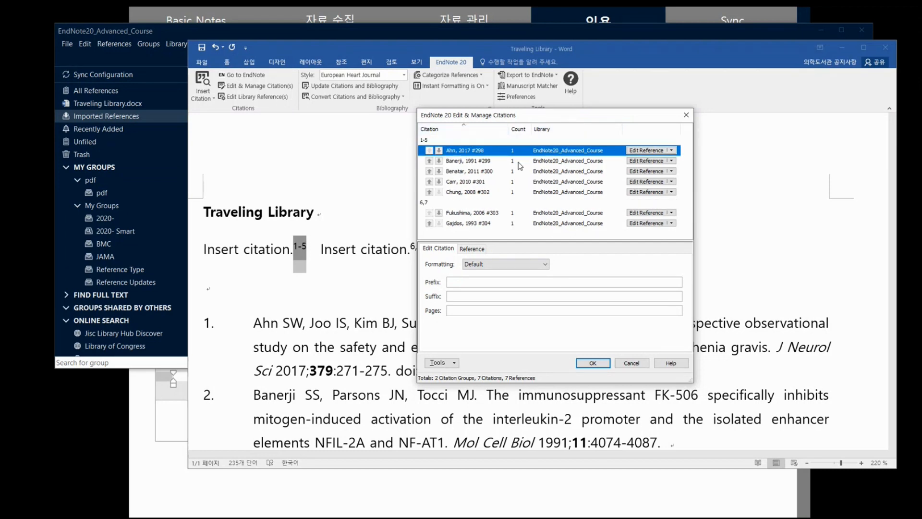
- Insert the 2020 obesity prevalence reference after the 2006 citation in the 6,7 group and check the updated bibliography
left_click(550, 212)
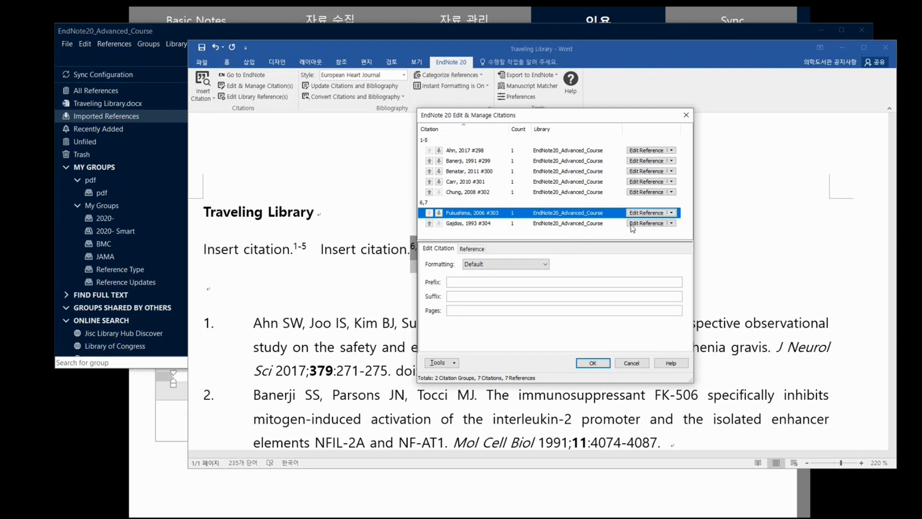
left_click(672, 214)
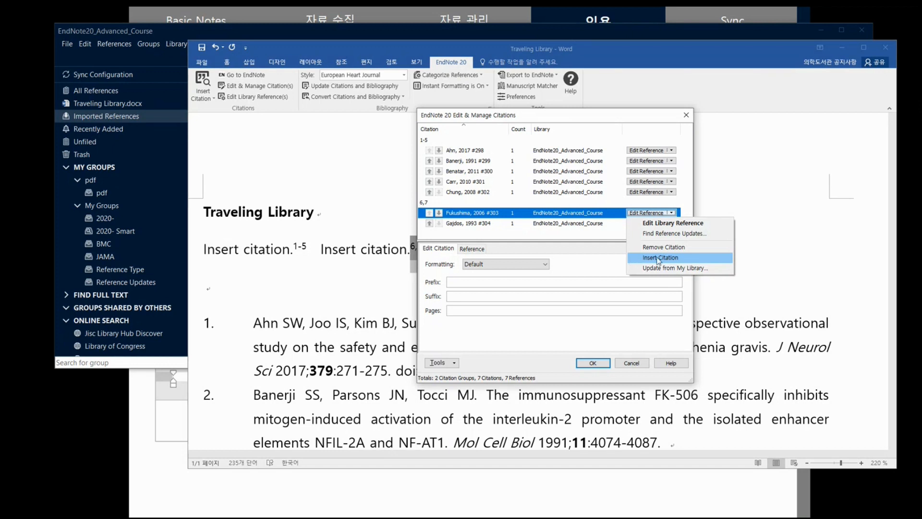
left_click(659, 260)
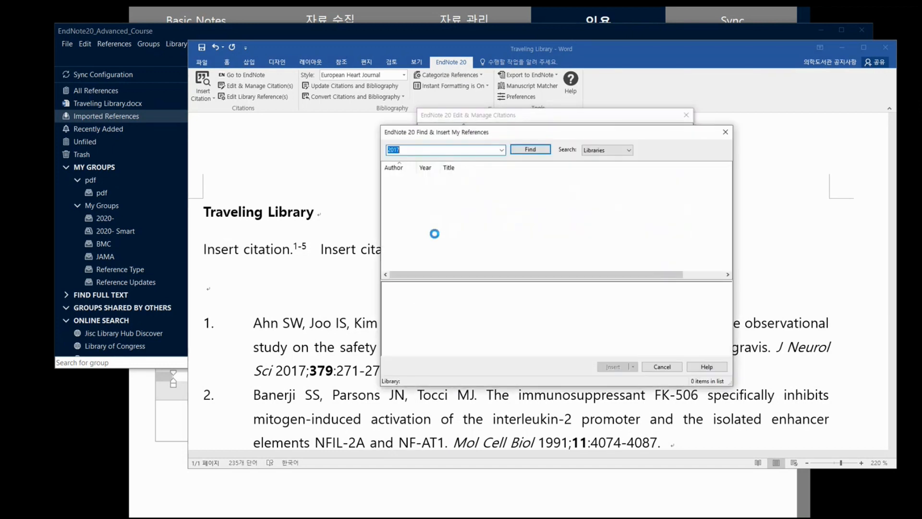
left_click(429, 189)
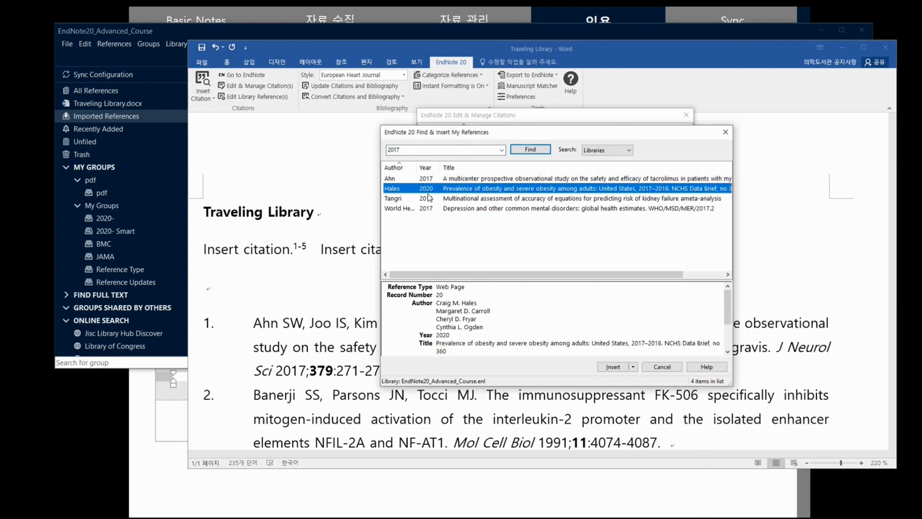
left_click(613, 367)
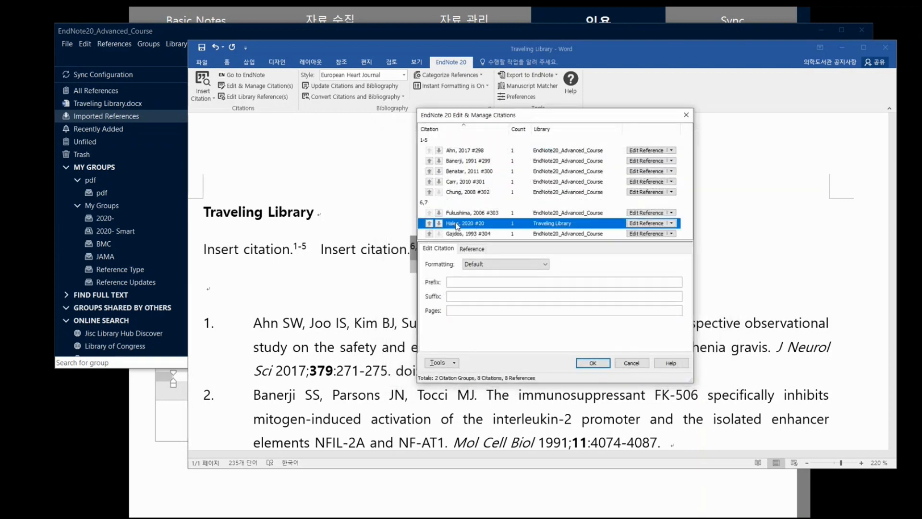
left_click(592, 363)
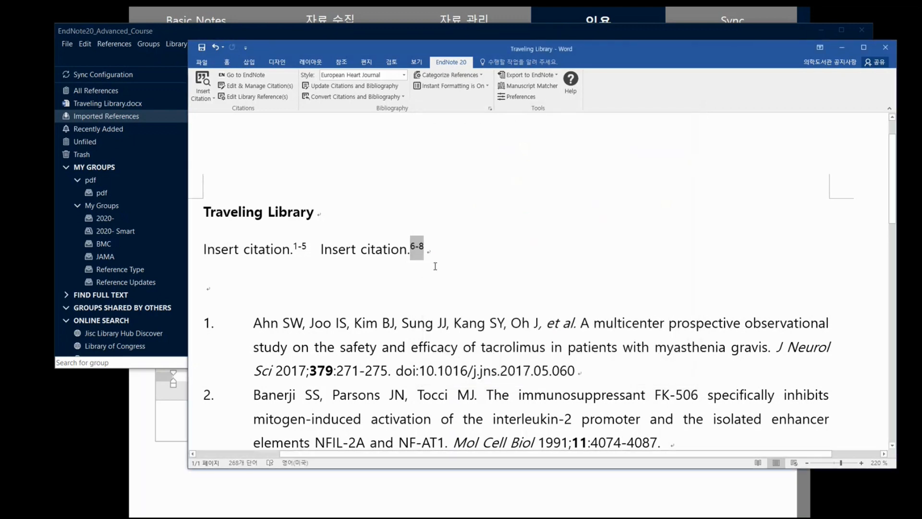
scroll(436, 266, "down", 3)
scroll(436, 265, "down", 4)
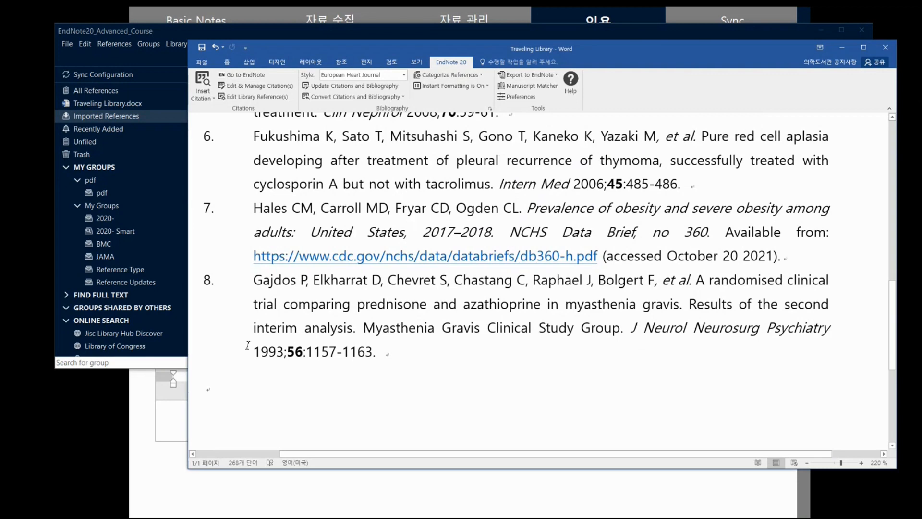
- Switch to the presentation, advance to the Unformatted Citation slide, and return to the Word document
left_click(161, 398)
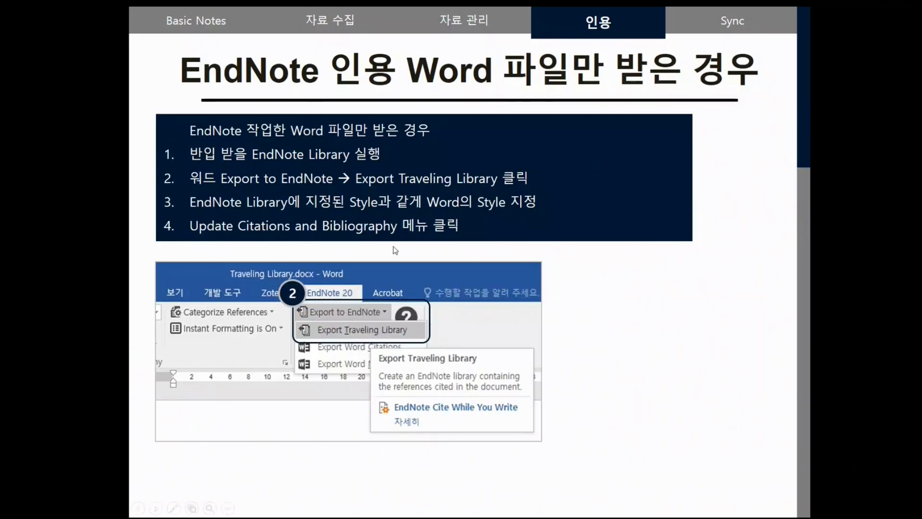
left_click(419, 257)
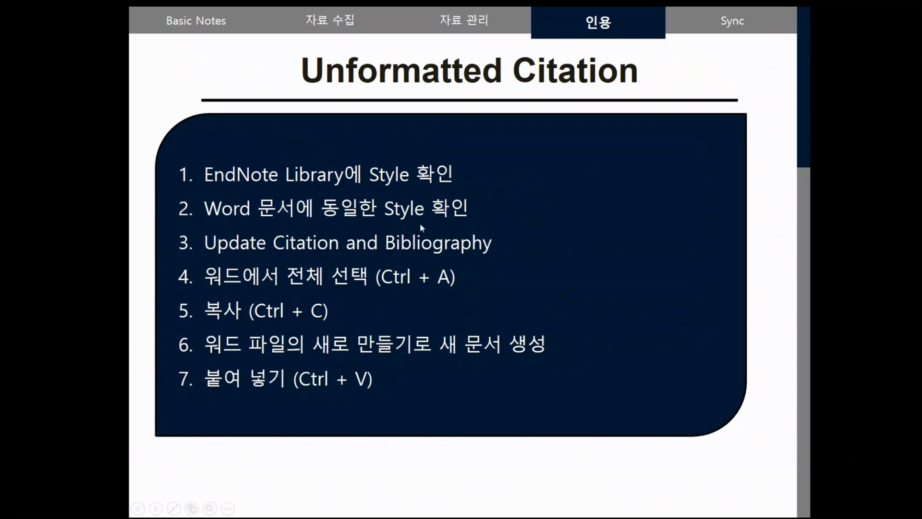
key("alt+Tab")
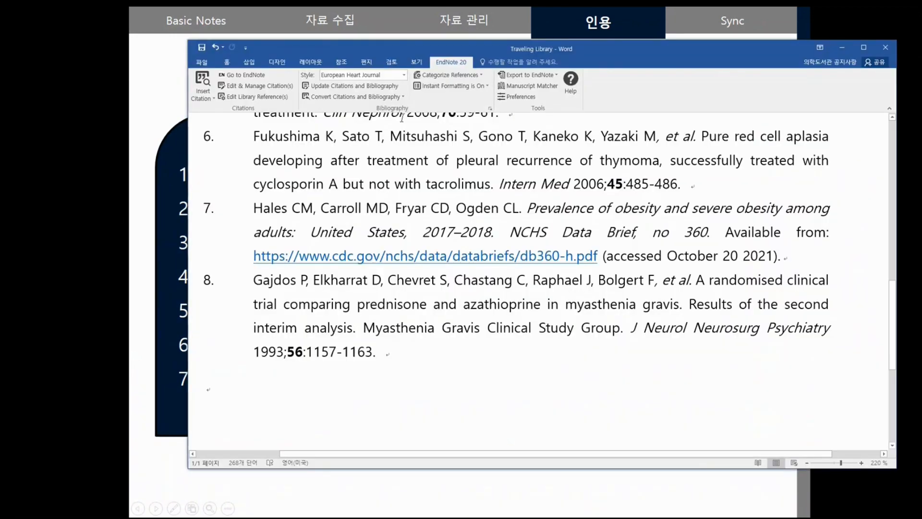
- Convert the document's citations and bibliography to unformatted citations
scroll(415, 170, "up", 5)
scroll(415, 170, "up", 5)
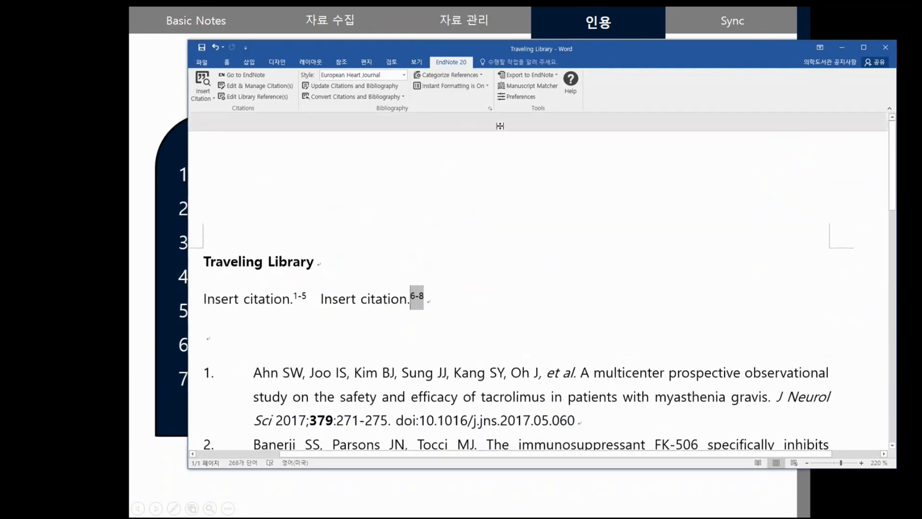
left_click(490, 108)
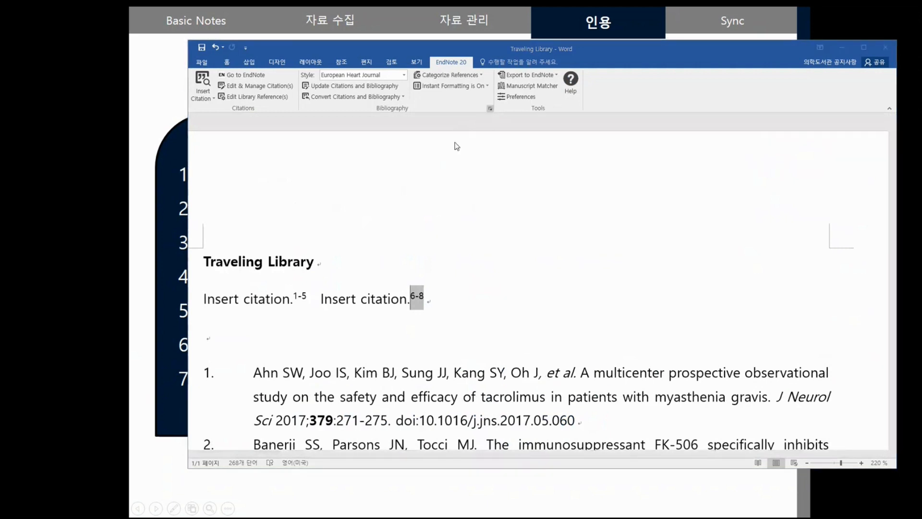
left_click(638, 164)
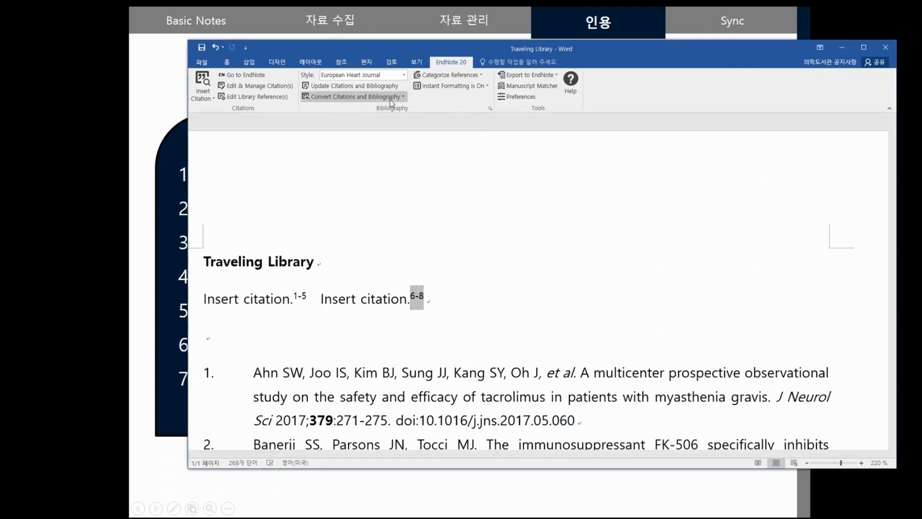
left_click(402, 98)
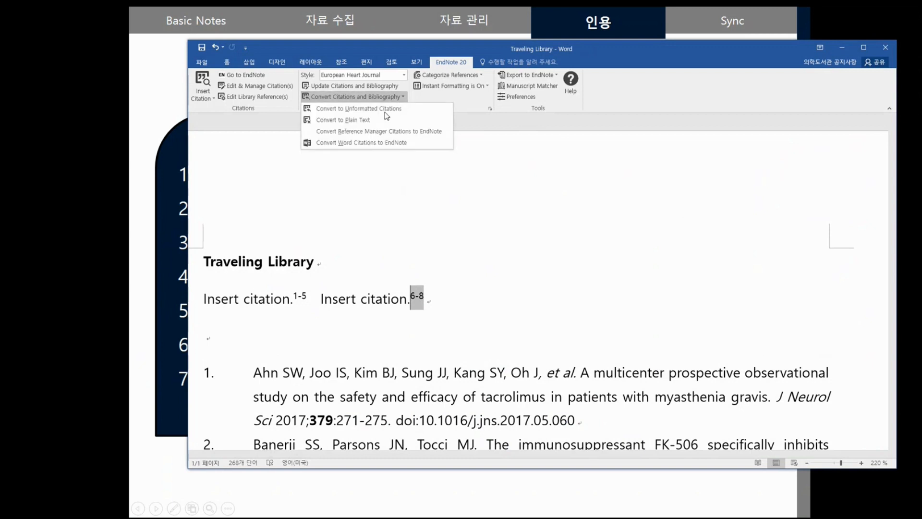
left_click(384, 109)
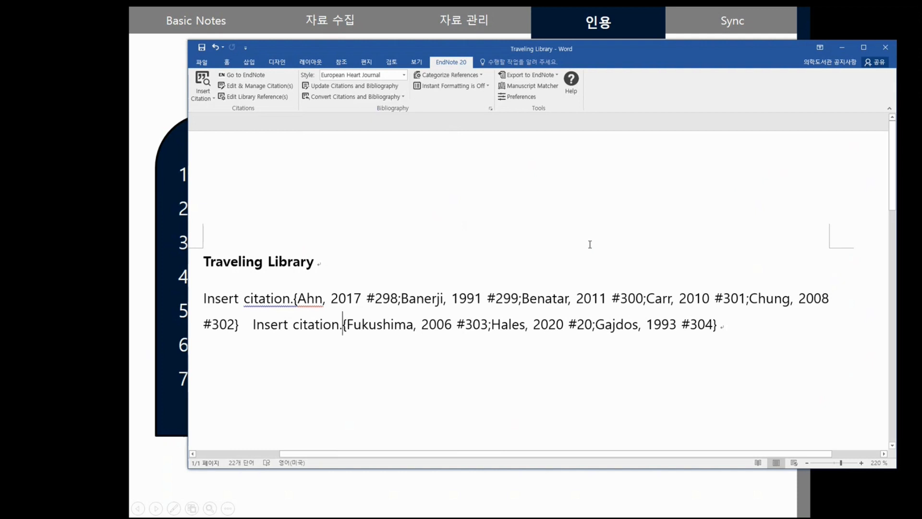
- Close the Traveling Library document without saving the conversion to unformatted citations
scroll(580, 243, "down", 3)
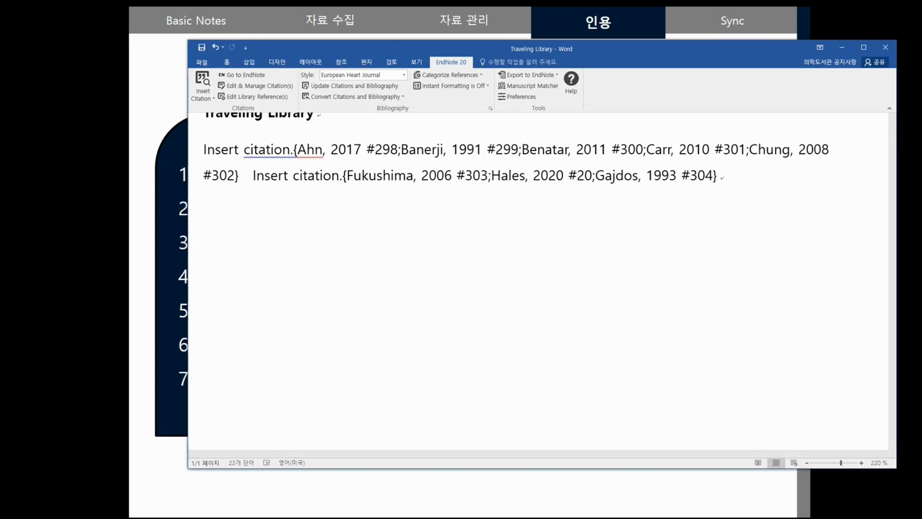
left_click(891, 48)
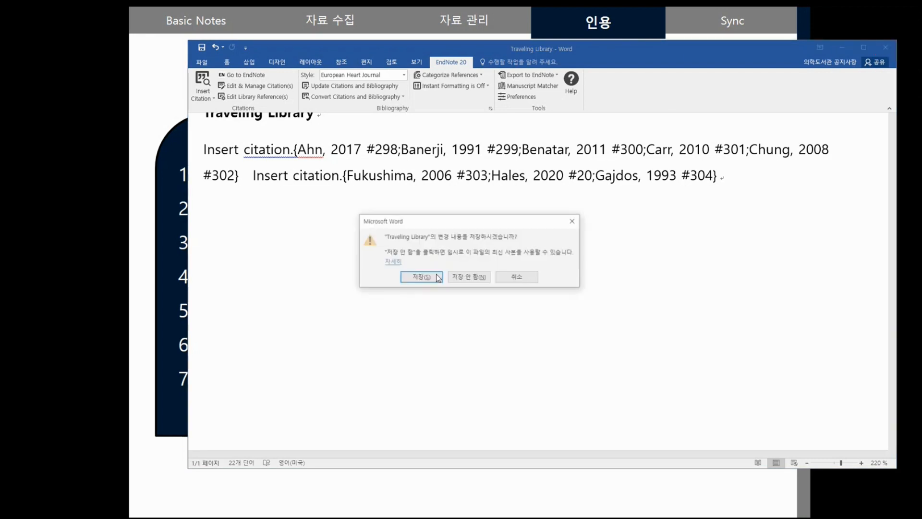
left_click(470, 278)
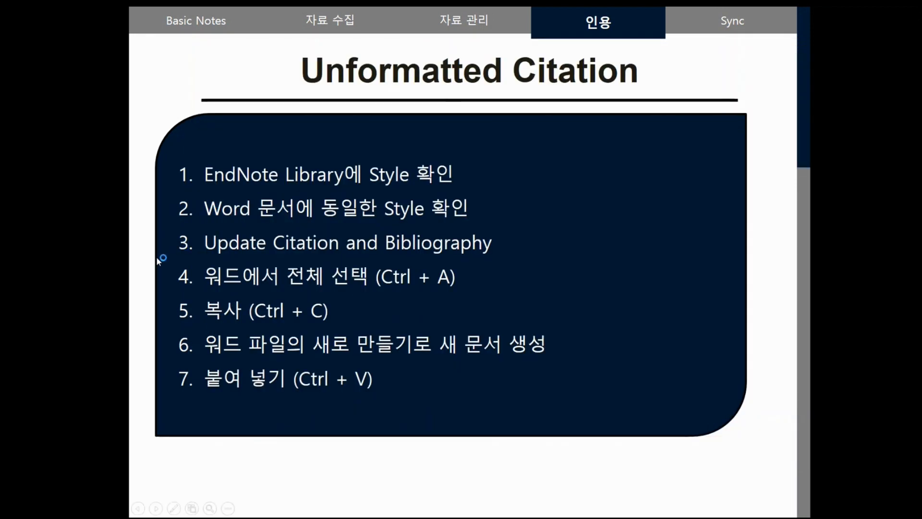
- Reopen the Traveling Library document from the Advanced folder, check its citations and bibliography, and return to the presentation
key("alt+Tab")
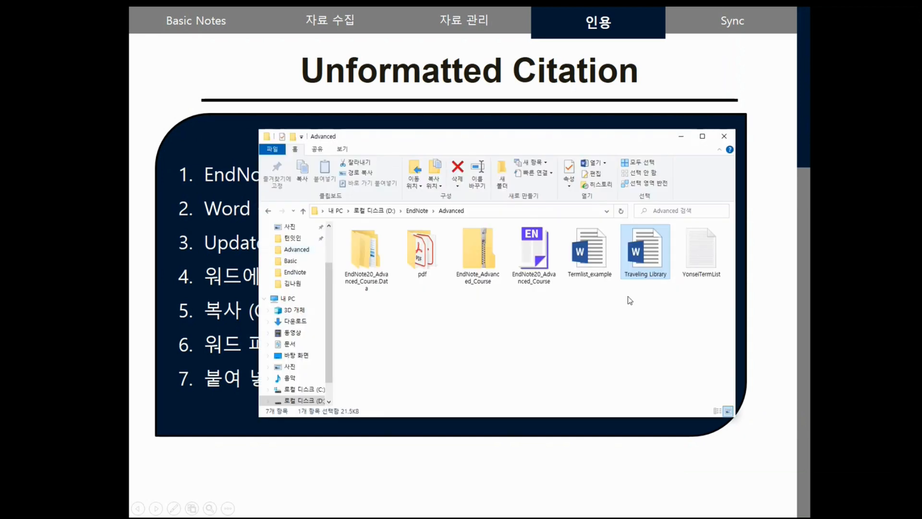
double_click(640, 274)
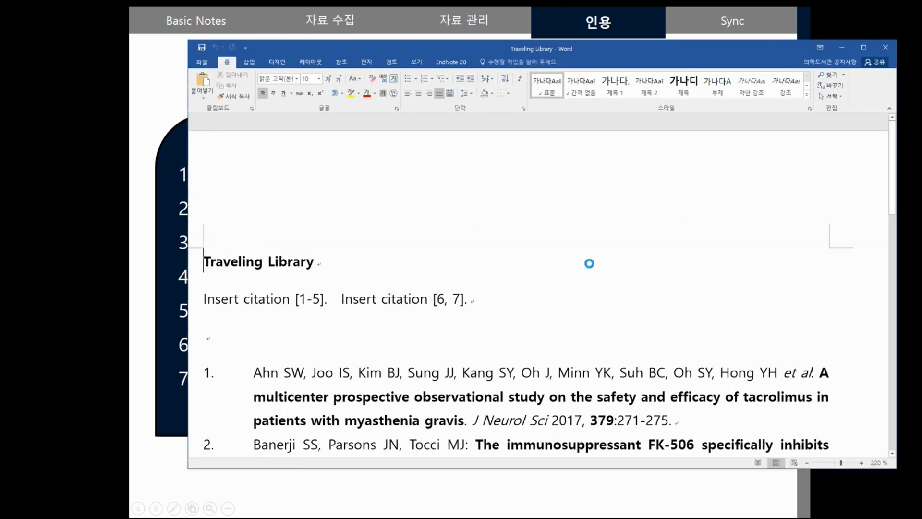
scroll(585, 270, "down", 5)
scroll(481, 196, "up", 3)
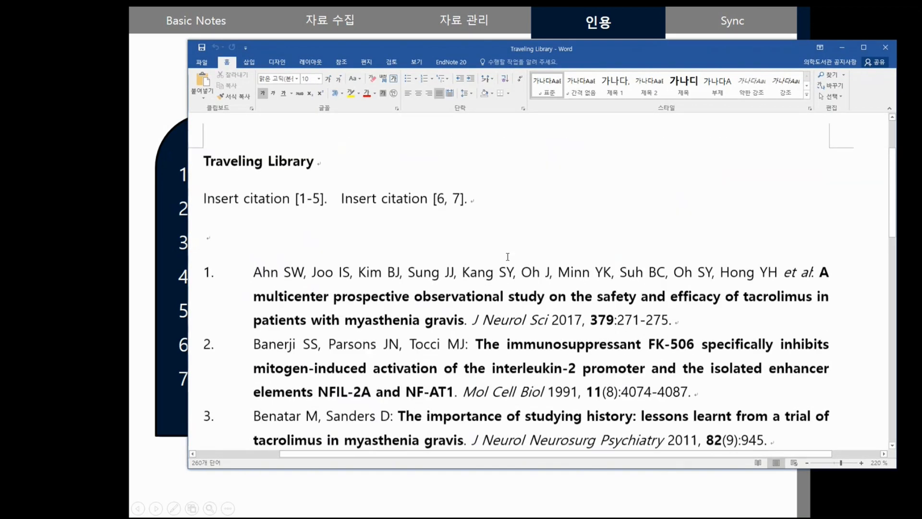
left_click(144, 224)
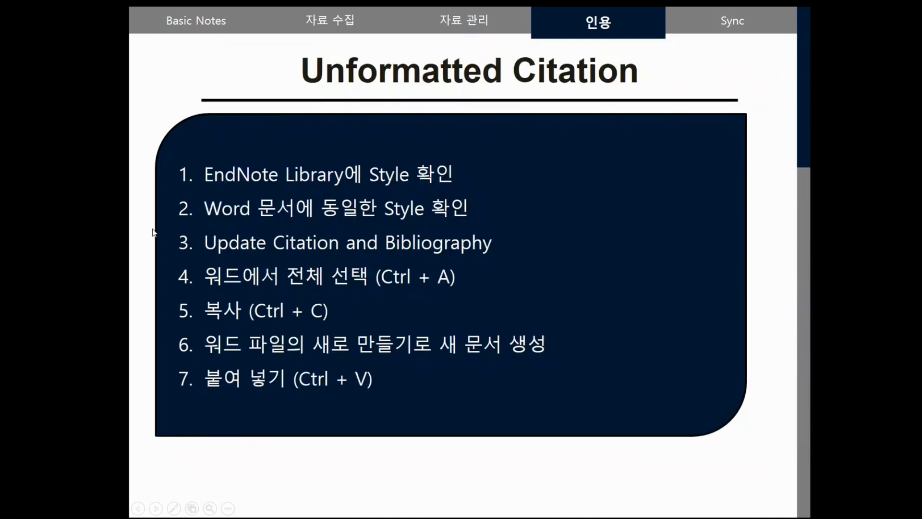
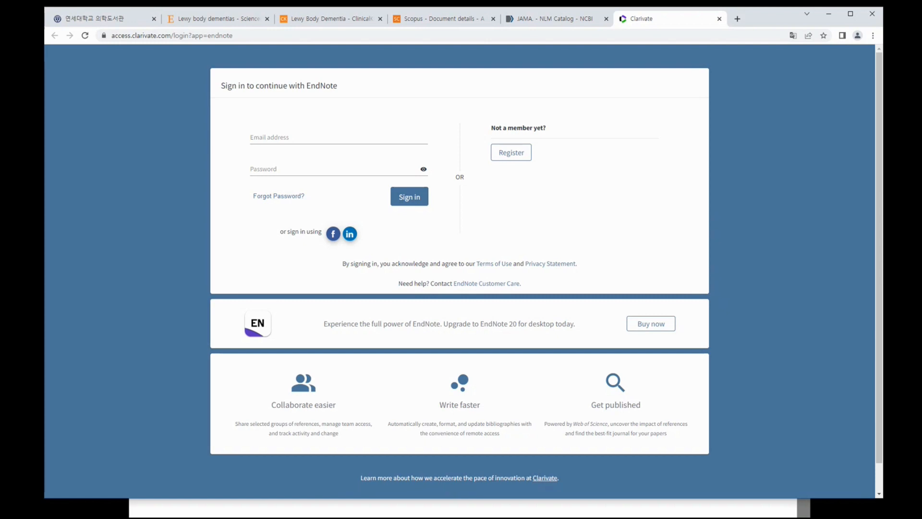
- Switch to EndNote, view the Sync preferences for account credentials and library syncing, and close them without changes
key("alt+Tab")
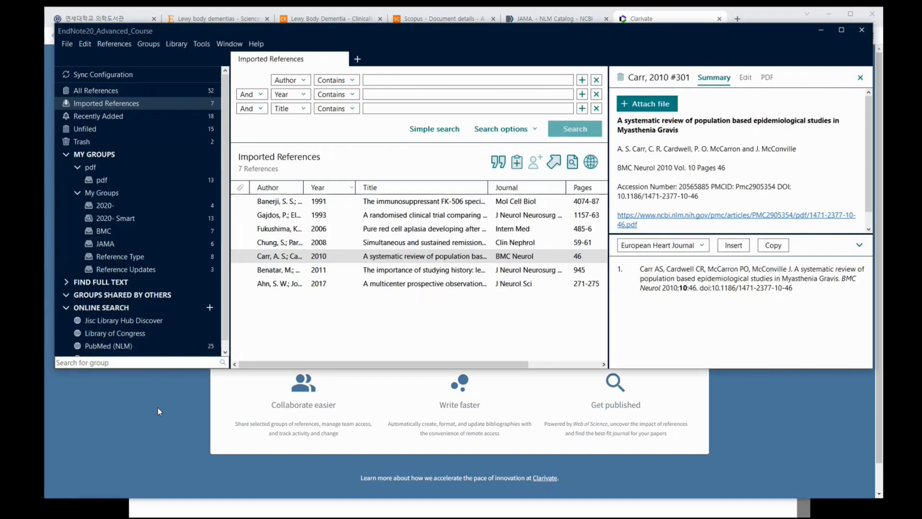
left_click_drag(157, 406, 155, 420)
left_click(159, 506)
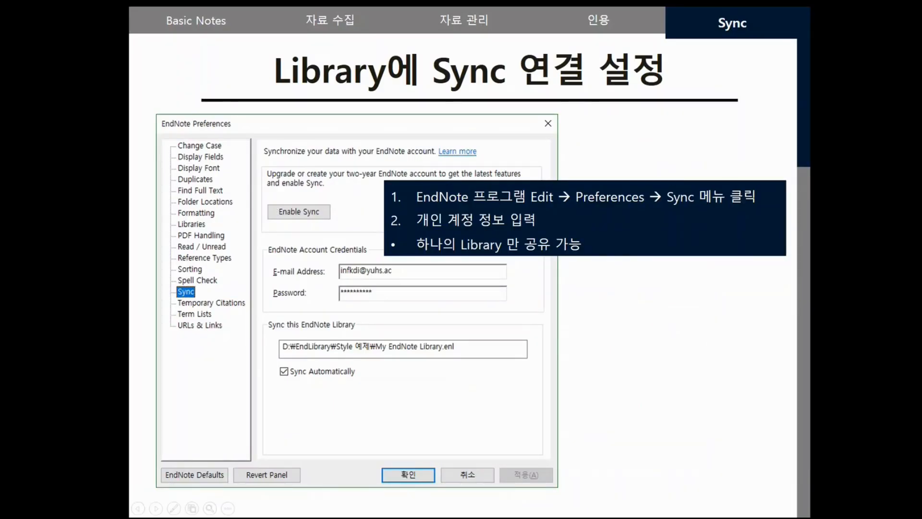
key("alt+Tab")
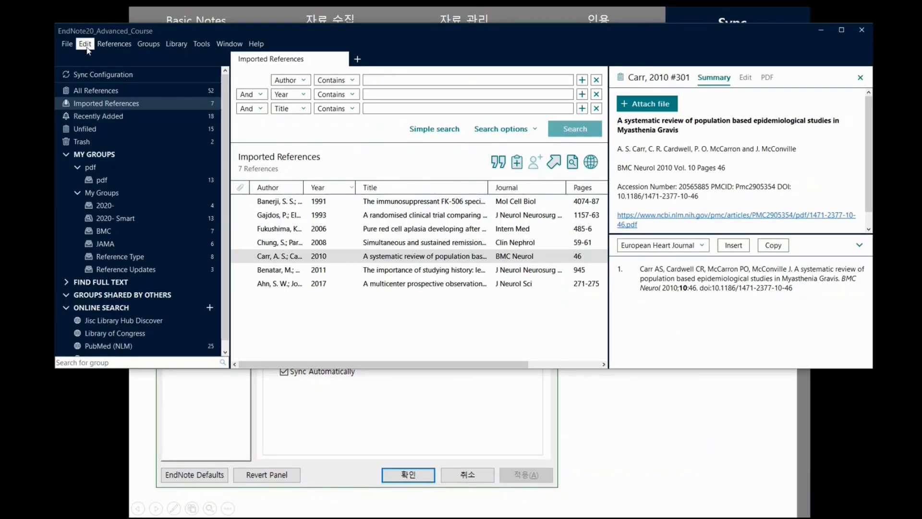
left_click(86, 44)
left_click(101, 187)
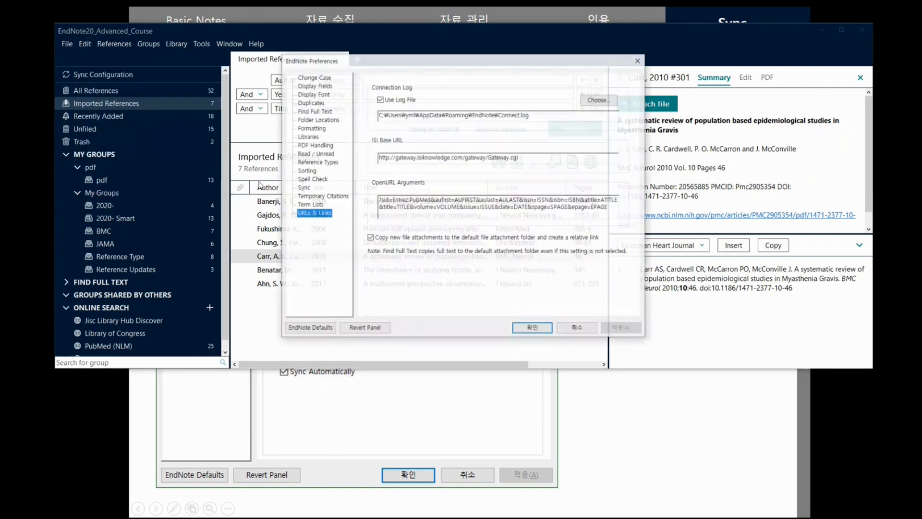
left_click(303, 188)
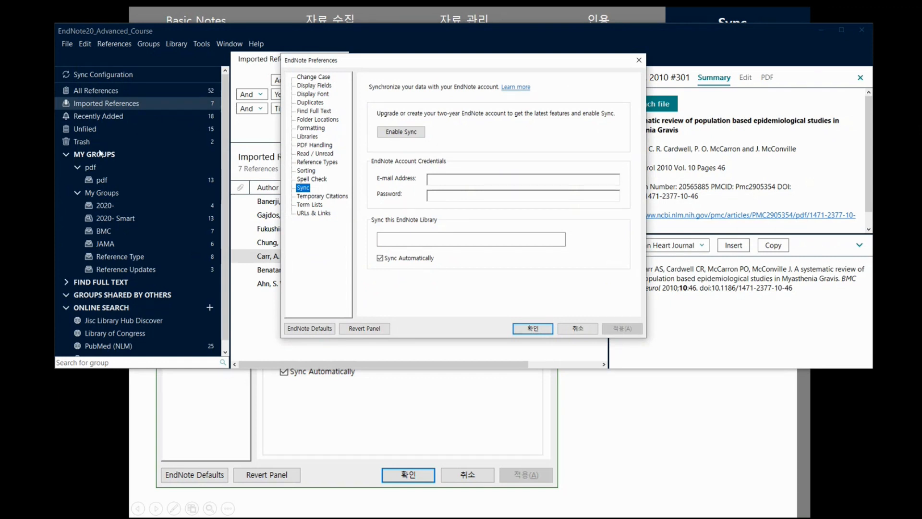
left_click(573, 331)
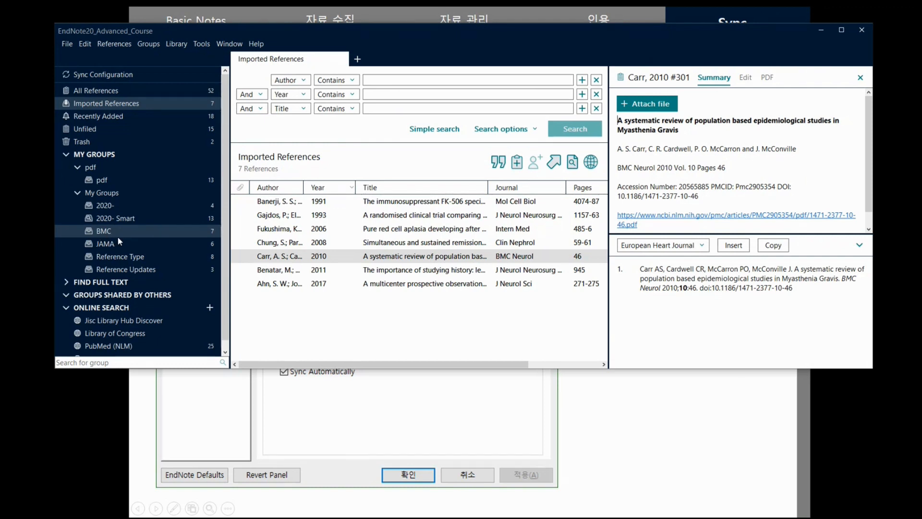
- Display the BMC group and view its available group commands, including Share Group and Manuscript Matcher, then return to the presentation
left_click(137, 232)
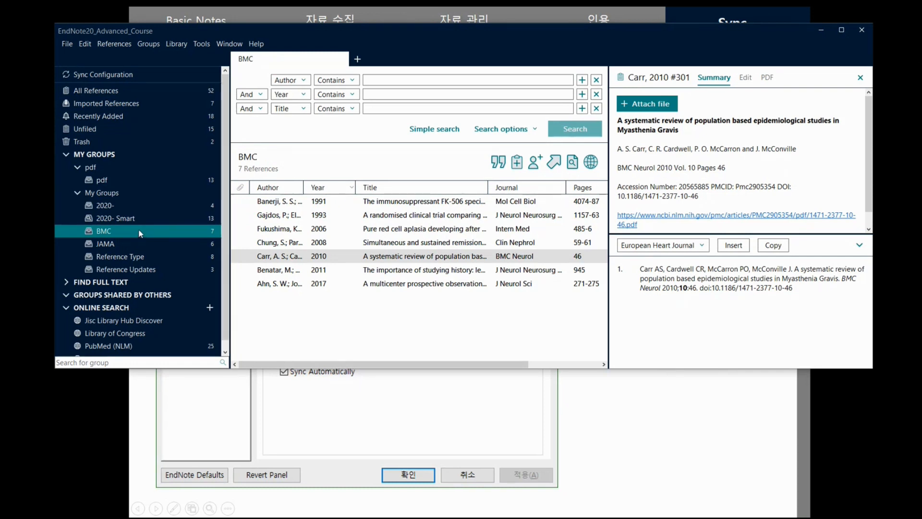
right_click(141, 234)
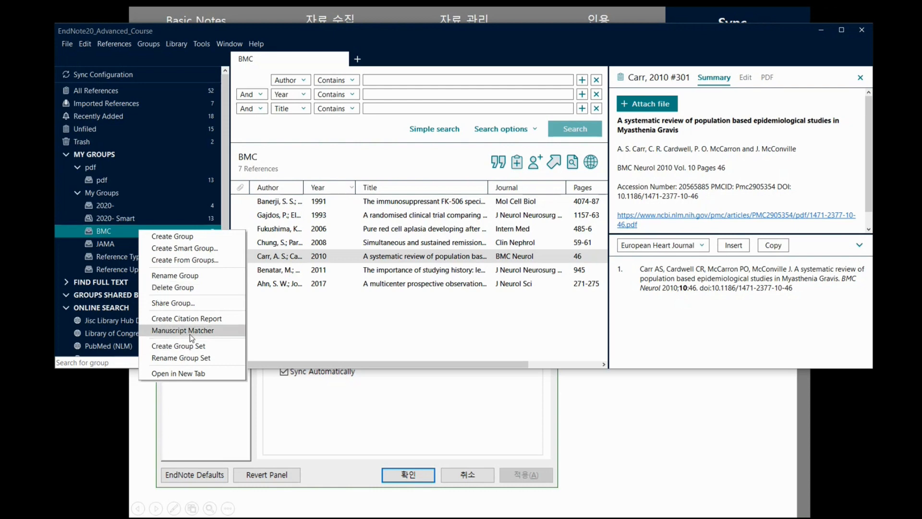
left_click(146, 421)
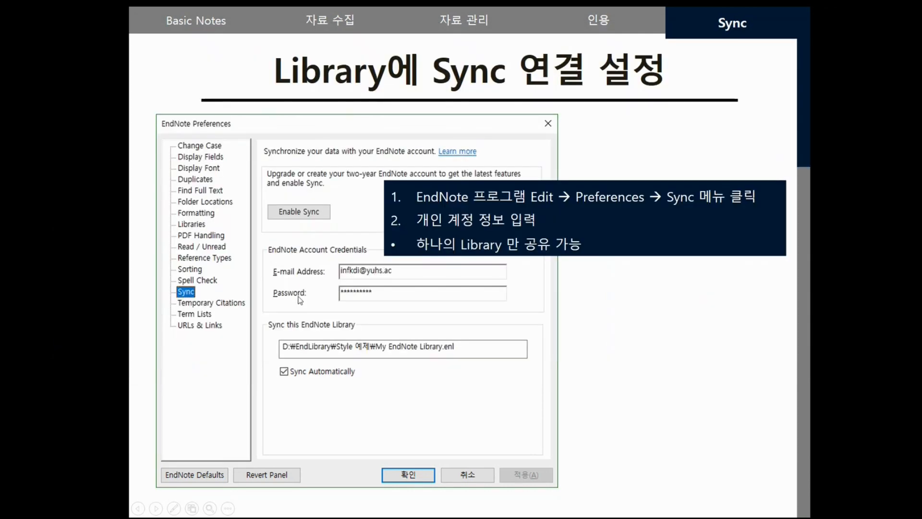
- Advance the presentation past the shared group slide to the slide on finding a suitable journal for a manuscript
left_click(392, 224)
left_click(397, 243)
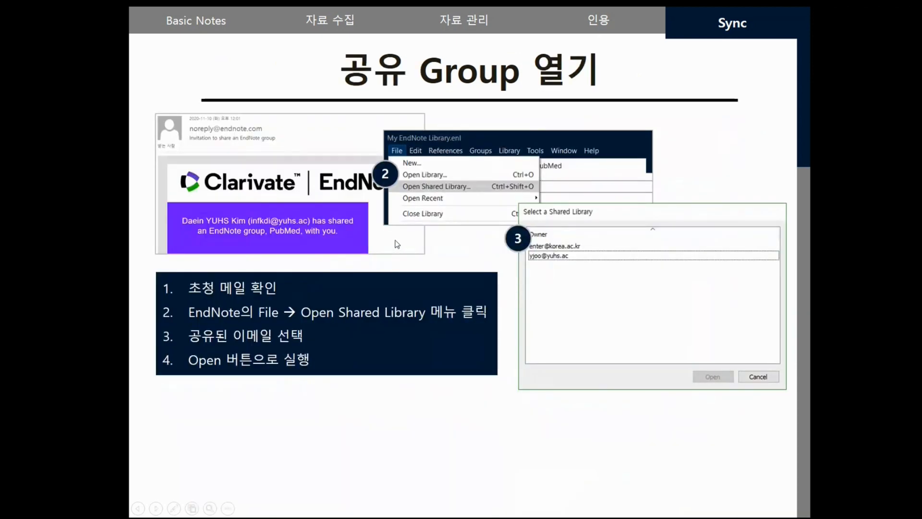
left_click(397, 243)
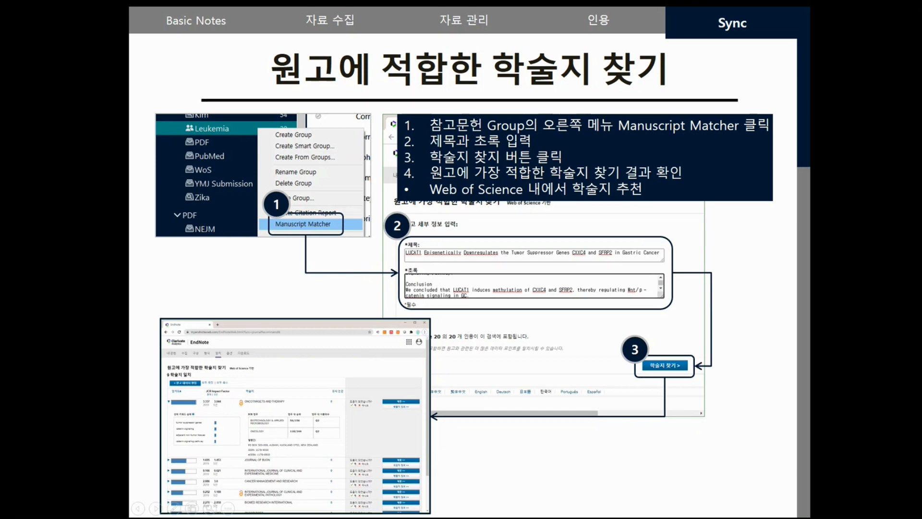
- Switch to the browser and open the medical library website's 내 논문에 적합한 학술지 찾기 page under 연구지원
key("alt+Tab")
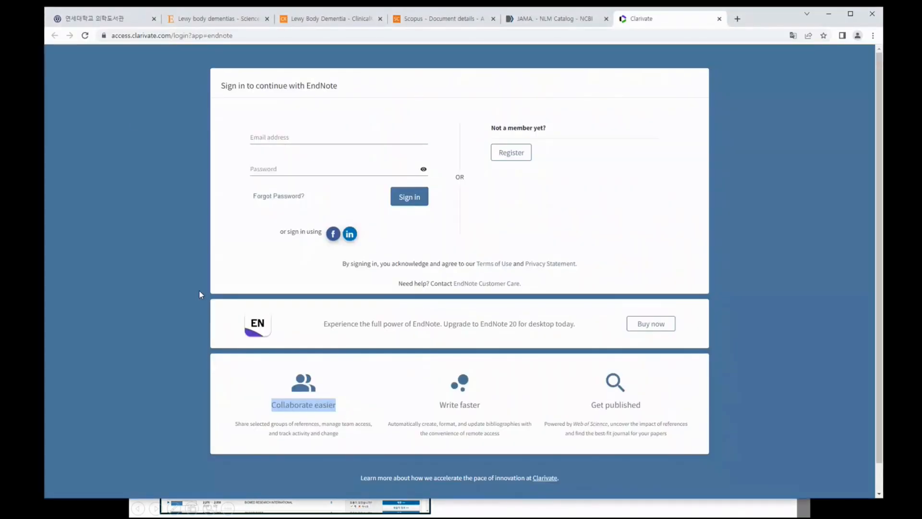
left_click(91, 18)
scroll(330, 192, "up", 2)
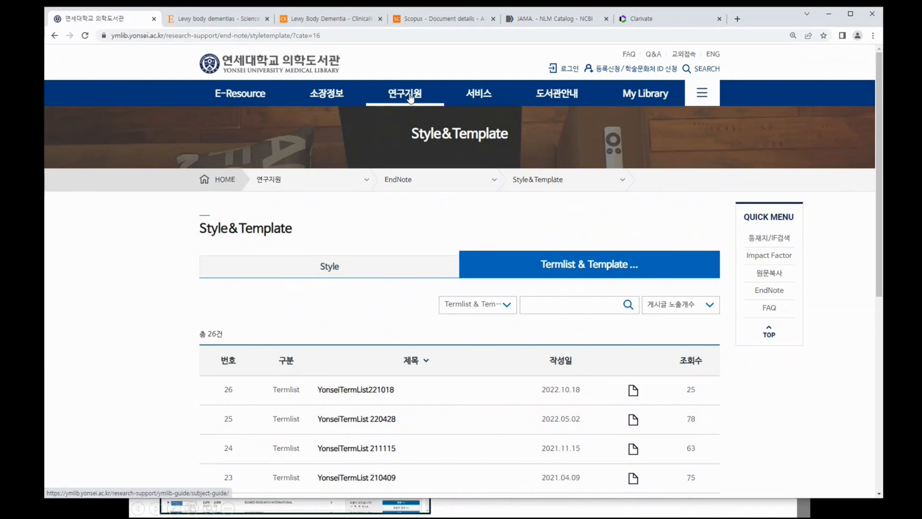
mouse_move(411, 97)
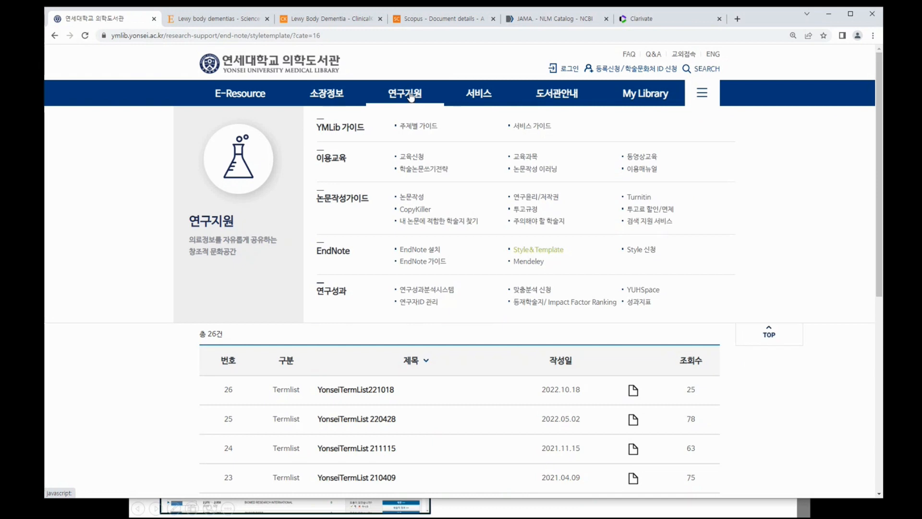
left_click(424, 223)
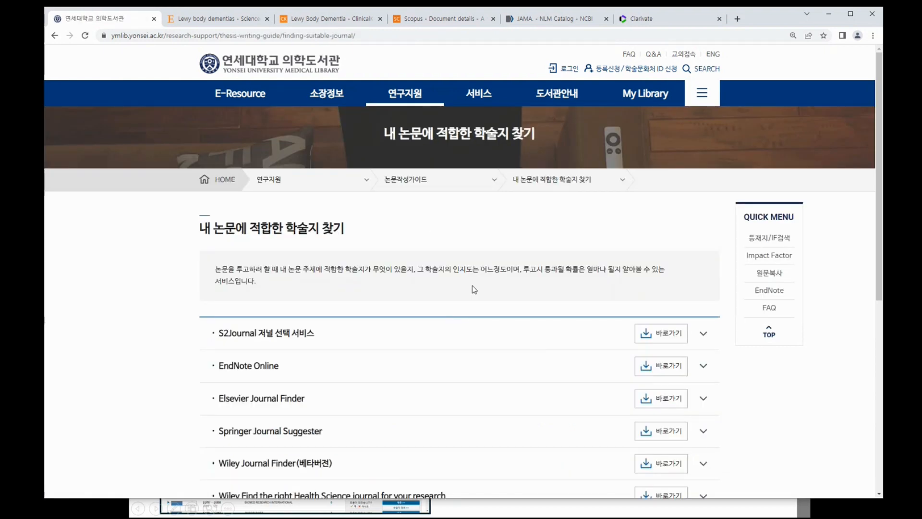
- Expand the EndNote Online and S2Journal descriptions in turn and look through the list of journal finding services
scroll(472, 286, "down", 4)
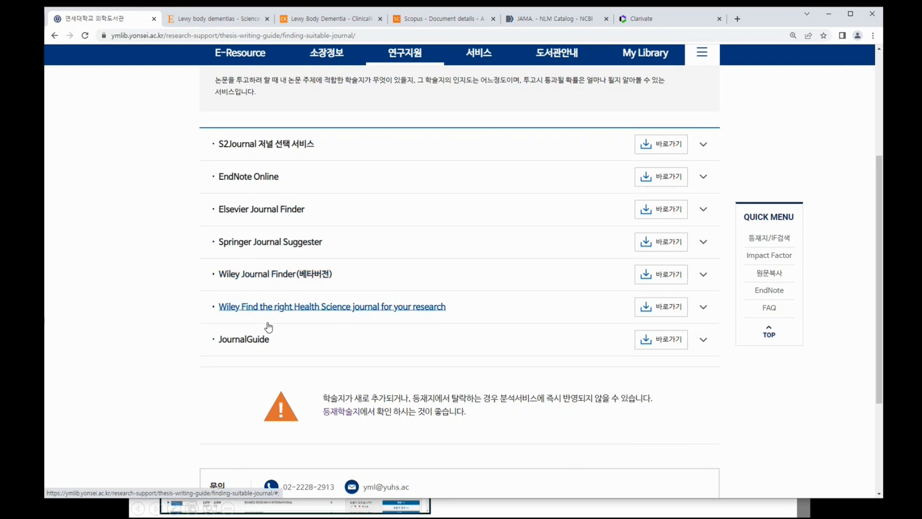
left_click(709, 179)
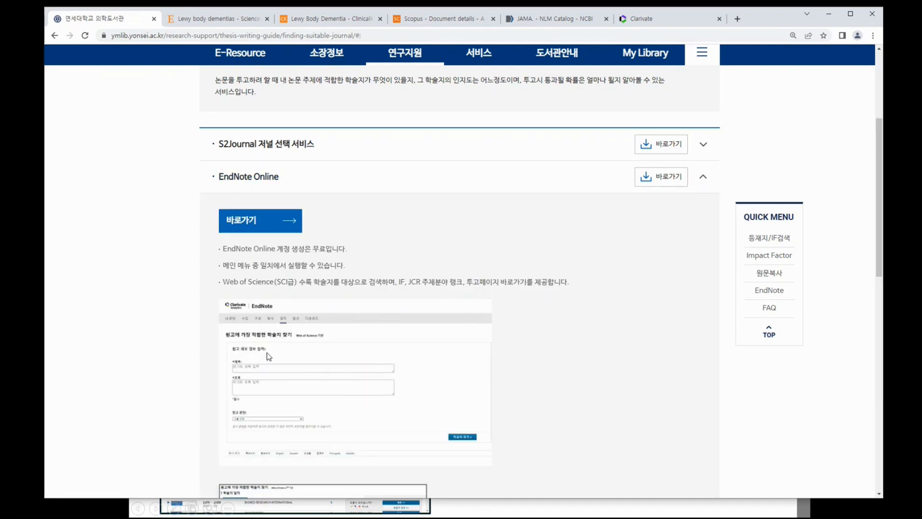
left_click(705, 145)
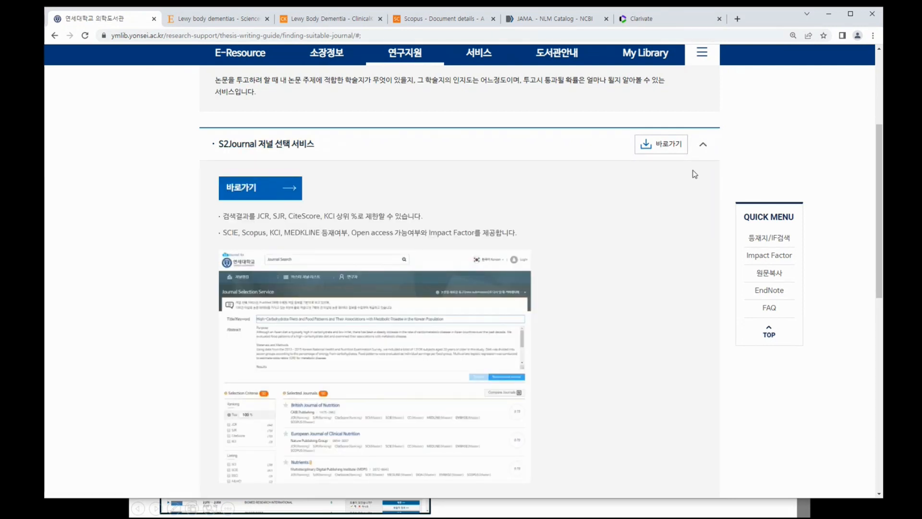
scroll(661, 179, "down", 9)
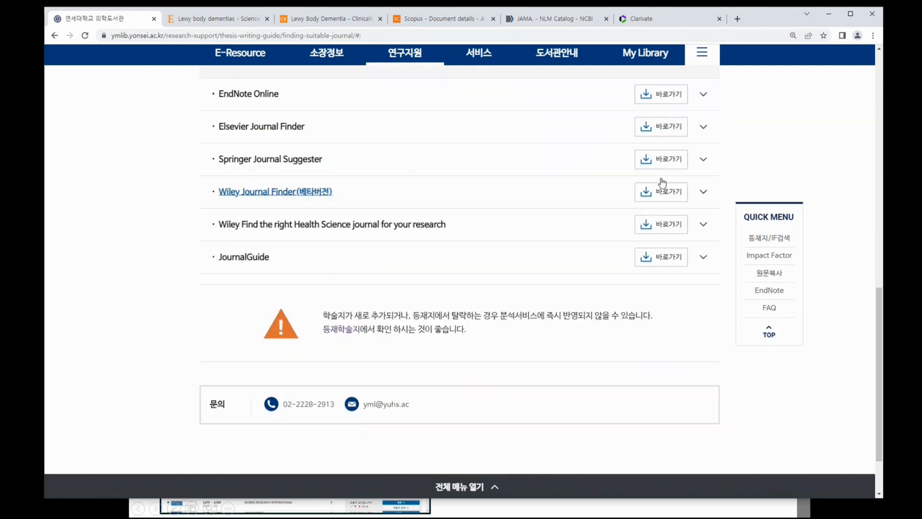
scroll(364, 236, "up", 2)
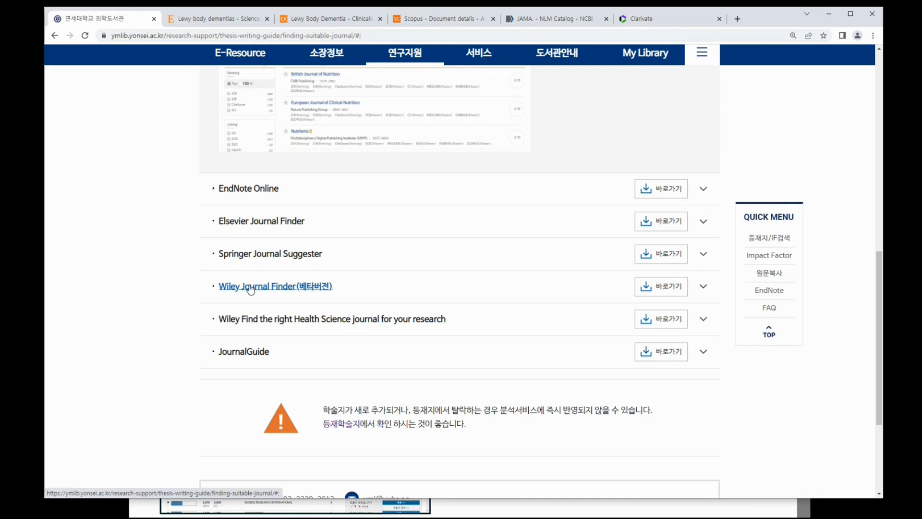
- Expand the Elsevier Journal Finder description to review its details, and reopen the EndNote Online description
left_click(701, 221)
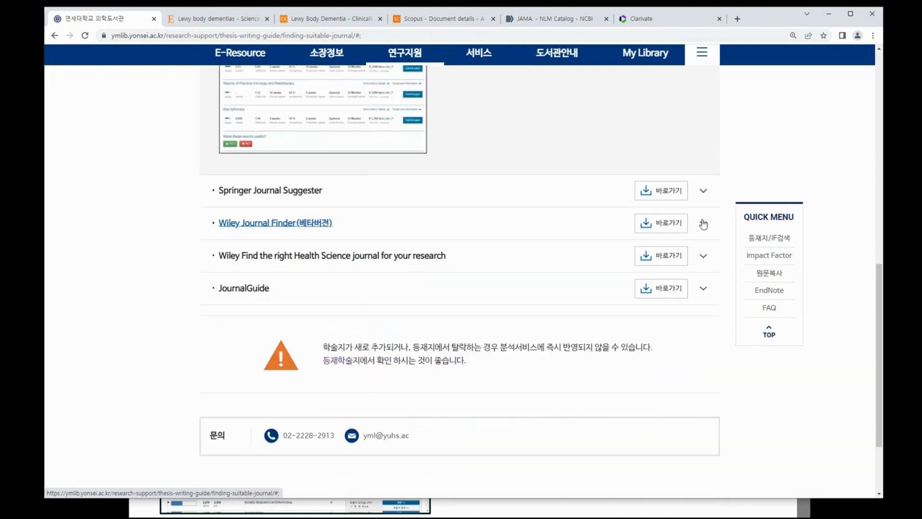
scroll(691, 206, "up", 5)
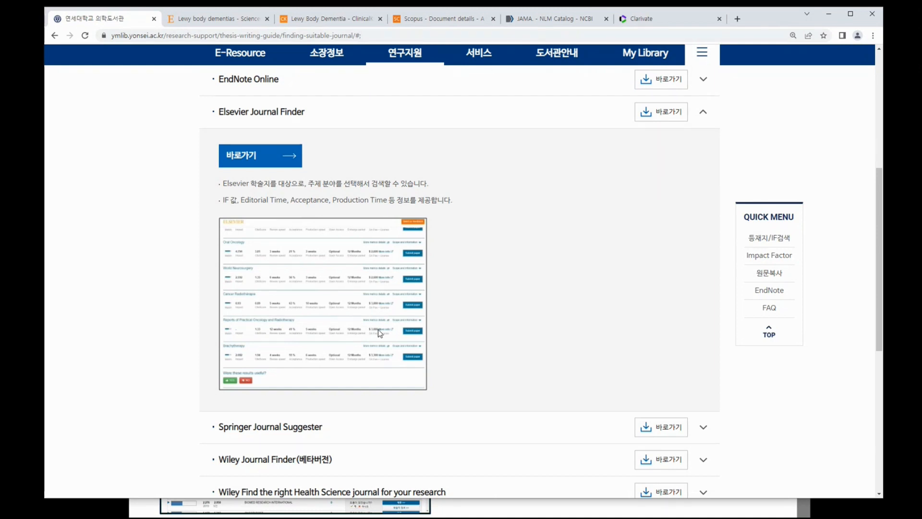
scroll(389, 326, "up", 3)
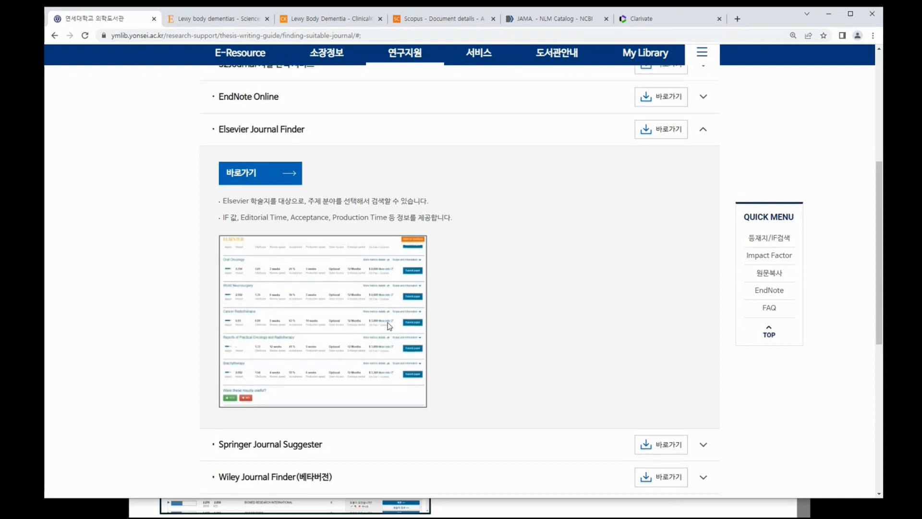
left_click(704, 222)
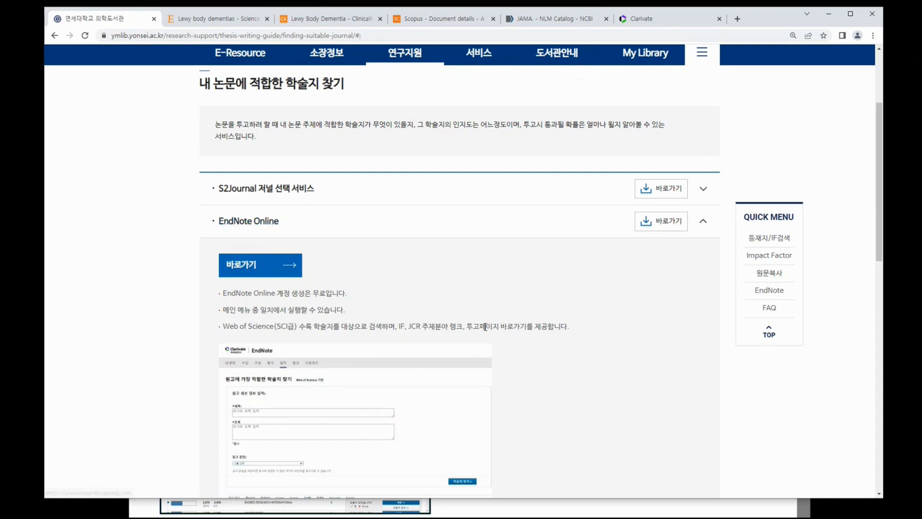
- Return to the presentation, advance to the closing 문의 사항 slide, and go back to the journal finding slide
key("alt+Tab")
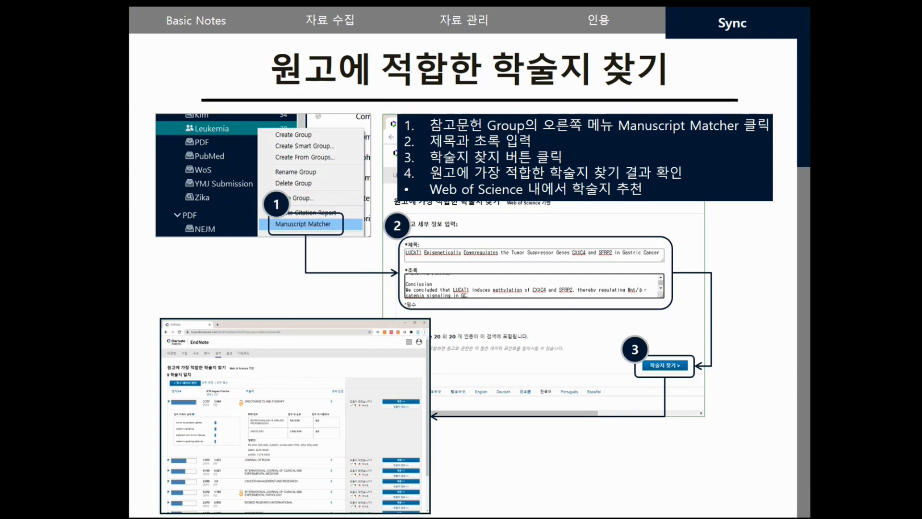
left_click(799, 280)
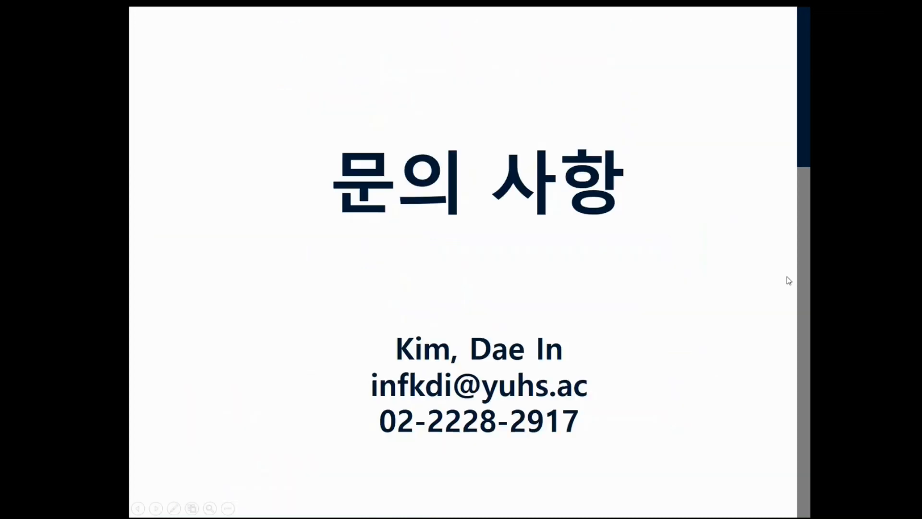
scroll(786, 278, "up", 1)
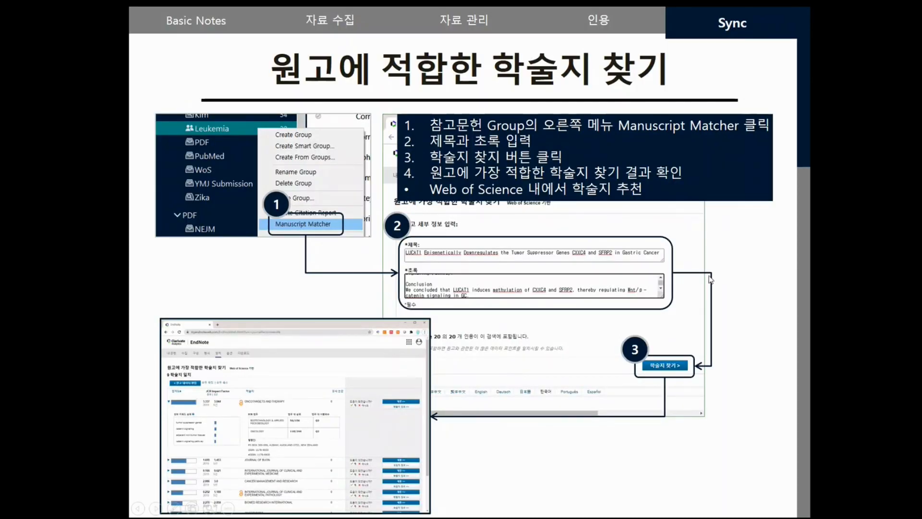